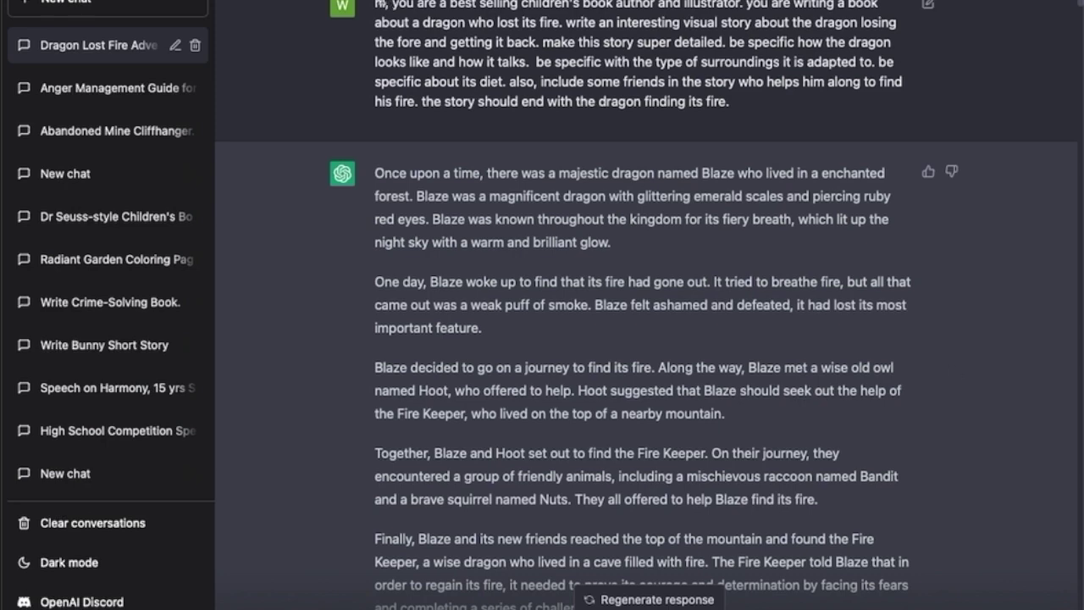
# - Review the children's book prompt about a dragon who lost its fire and skim the story generated from it
pyautogui.moveTo(375, 7); pyautogui.dragTo(754, 106)
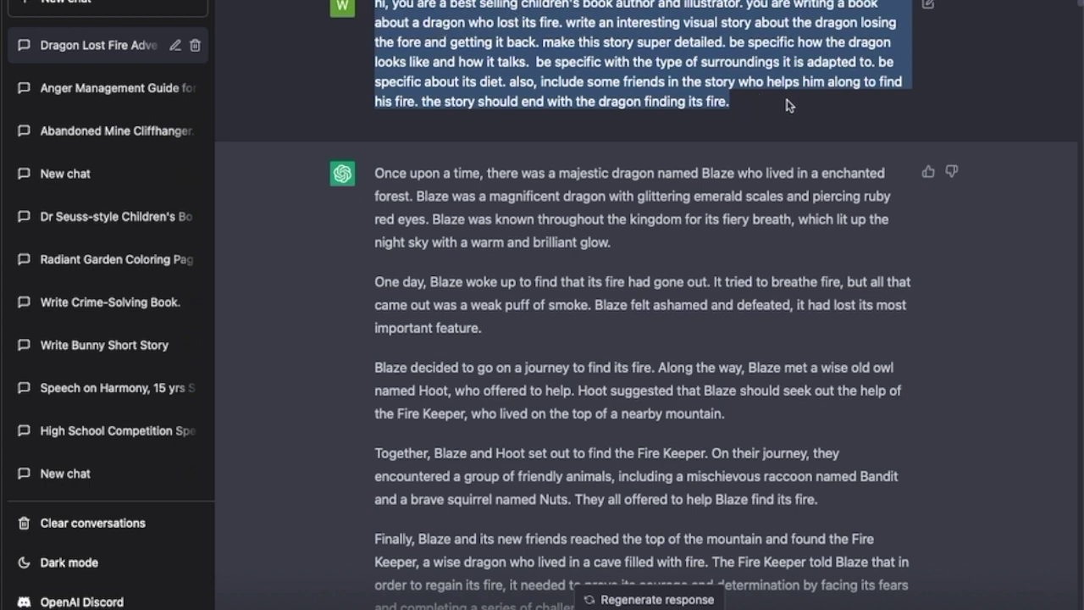
pyautogui.click(786, 103)
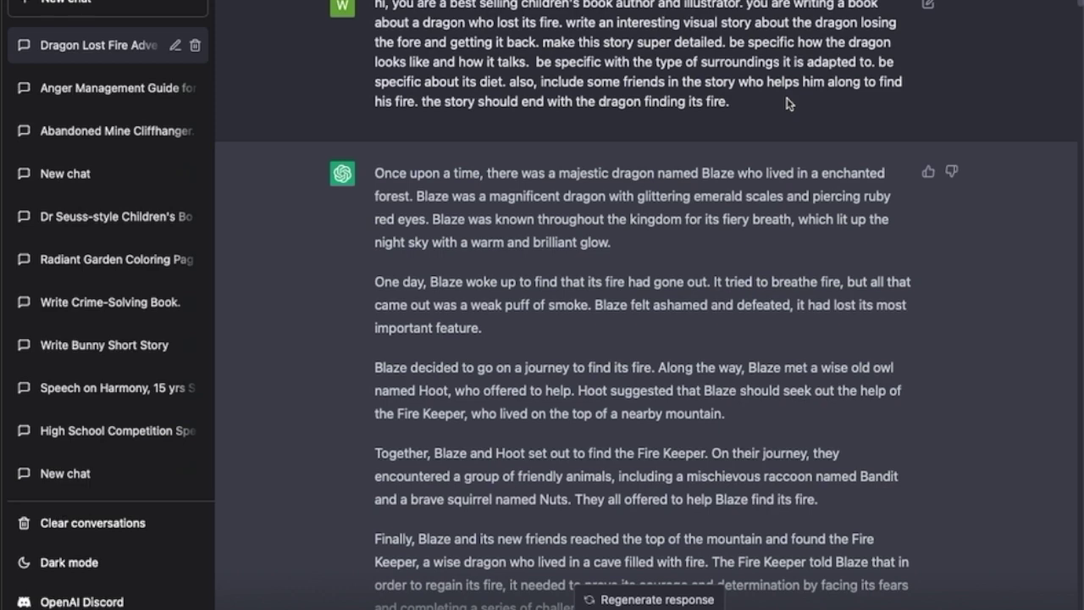
pyautogui.scroll(-3, 629, 334)
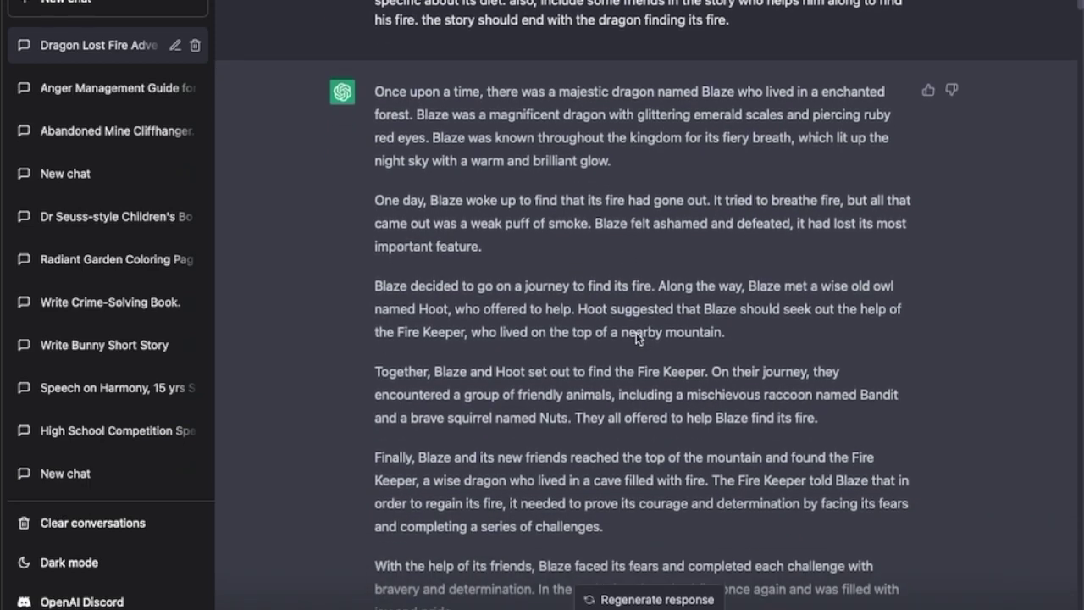
pyautogui.scroll(-5, 637, 331)
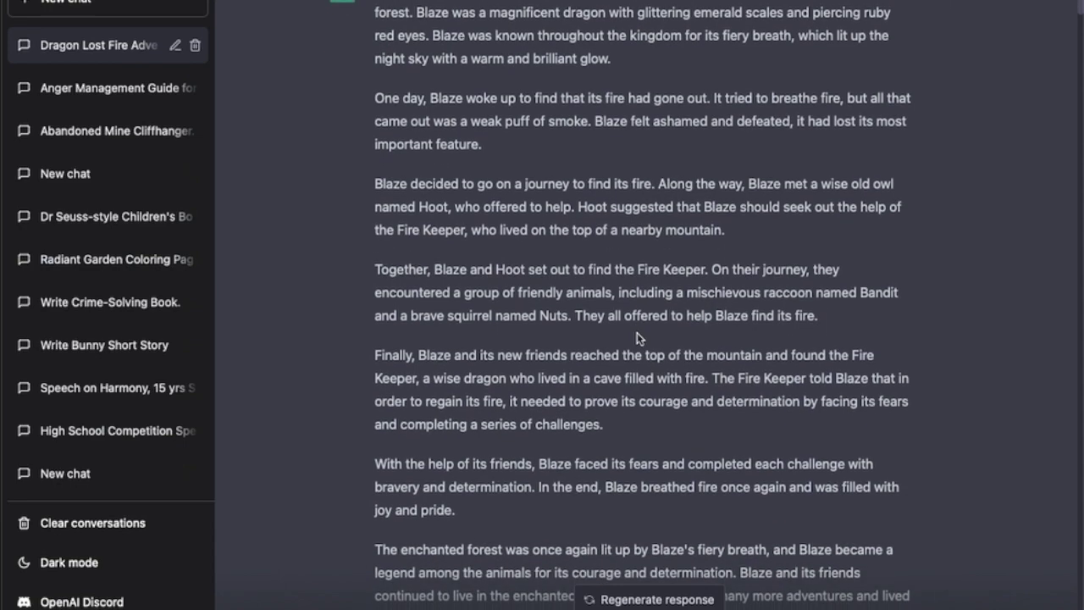
pyautogui.scroll(-3, 637, 337)
pyautogui.scroll(10, 637, 336)
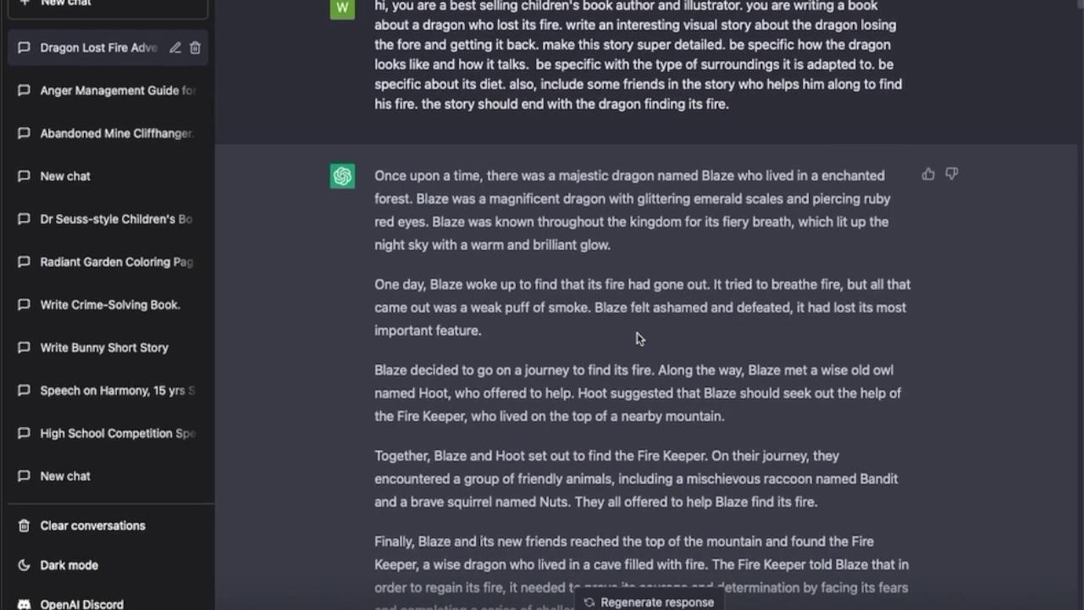
pyautogui.scroll(-3, 637, 336)
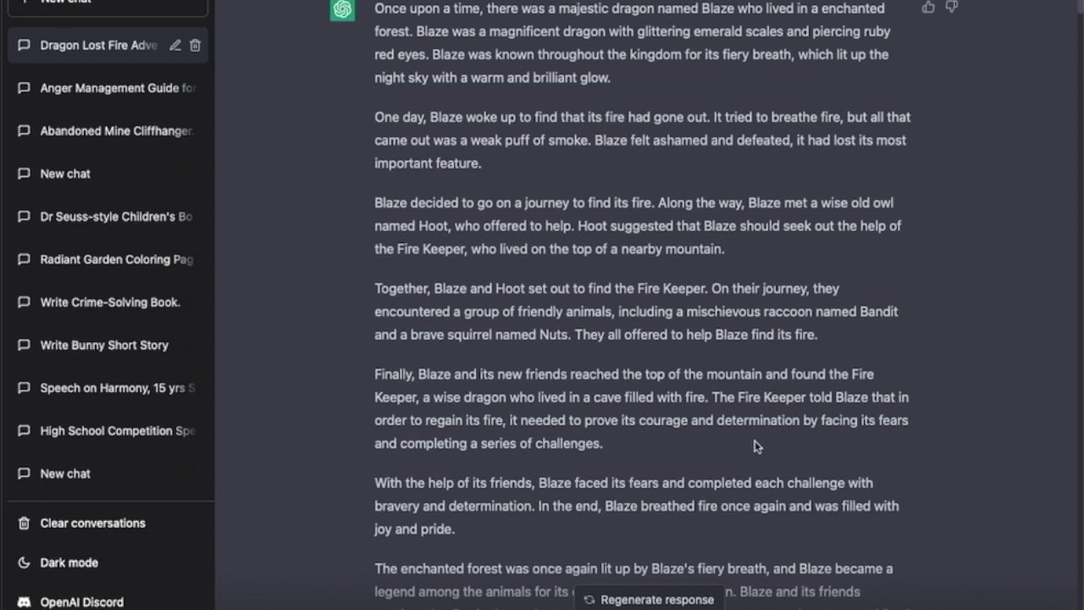
pyautogui.scroll(-1, 754, 440)
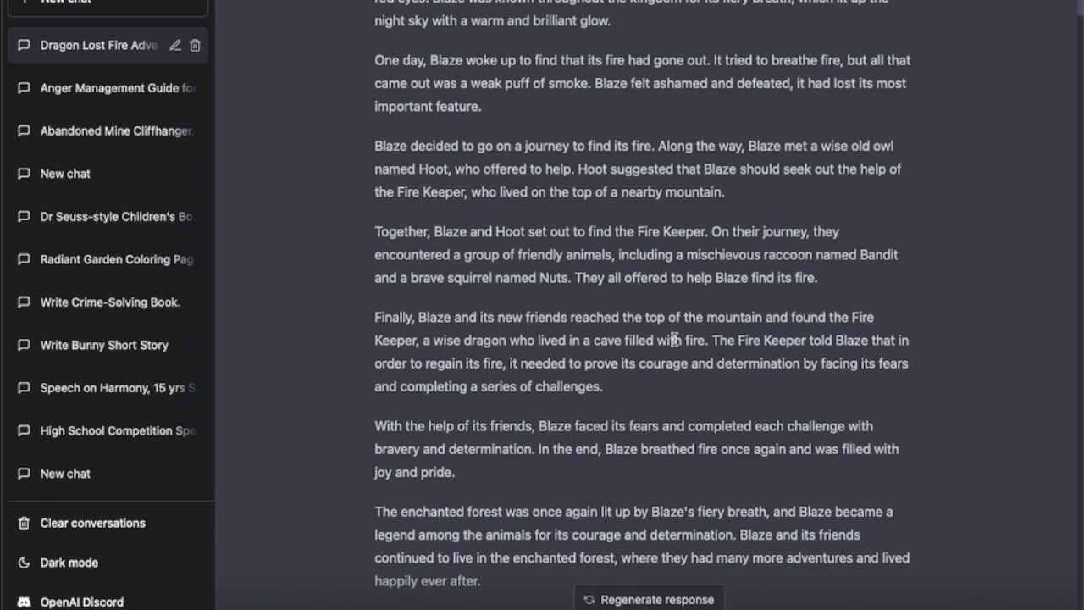
pyautogui.scroll(1, 676, 341)
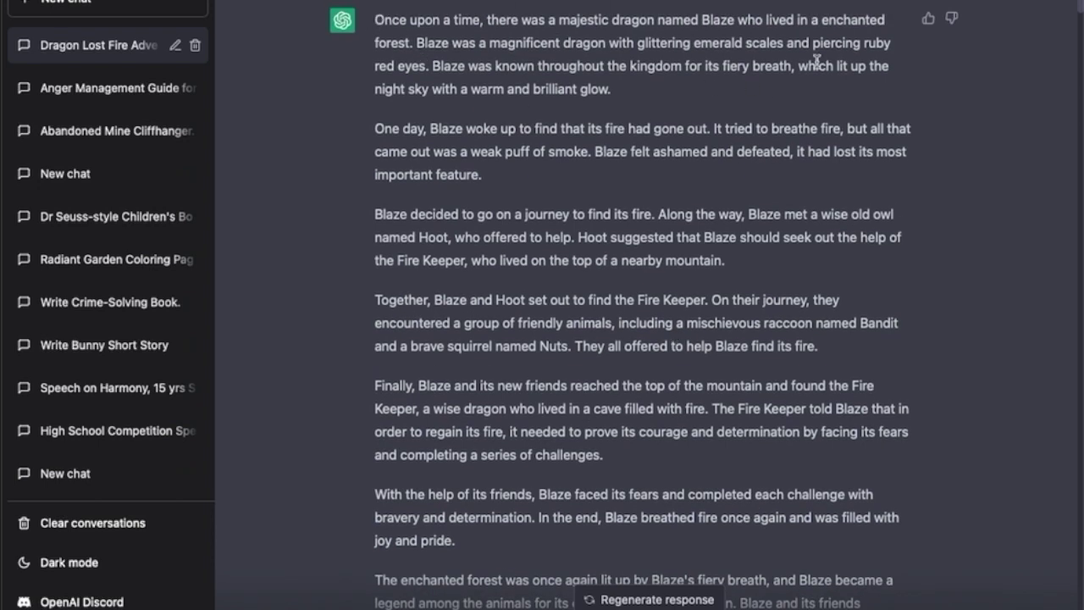
# - Read the story's opening paragraph for the dragon's name, home, appearance and reputation, highlighting the key phrases
pyautogui.moveTo(488, 19); pyautogui.dragTo(654, 14)
pyautogui.doubleClick(715, 19)
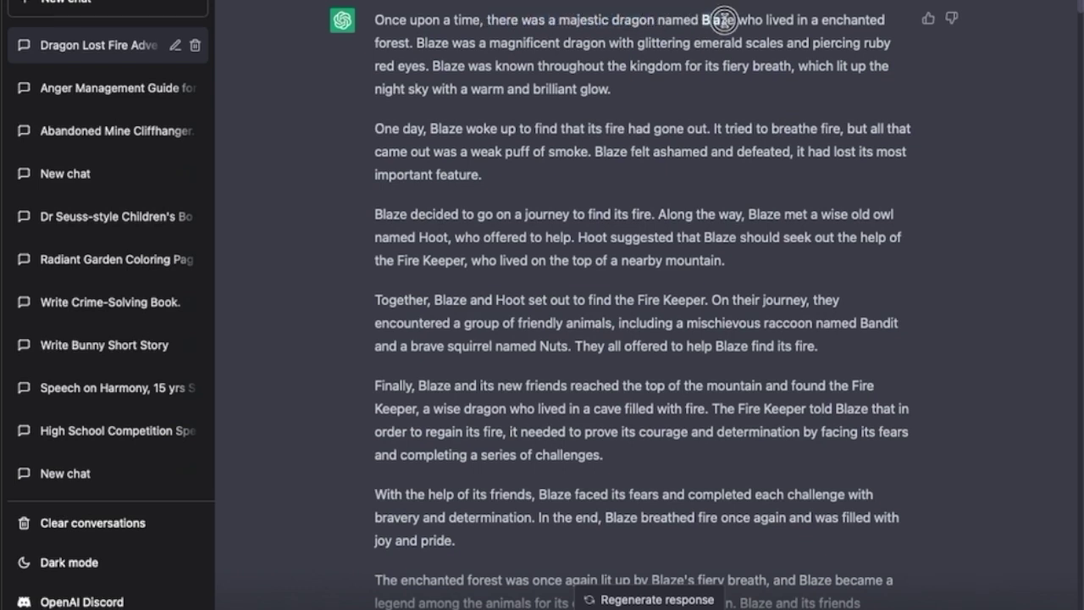
pyautogui.moveTo(826, 17); pyautogui.dragTo(896, 42)
pyautogui.moveTo(637, 51); pyautogui.dragTo(429, 66)
pyautogui.click(728, 96)
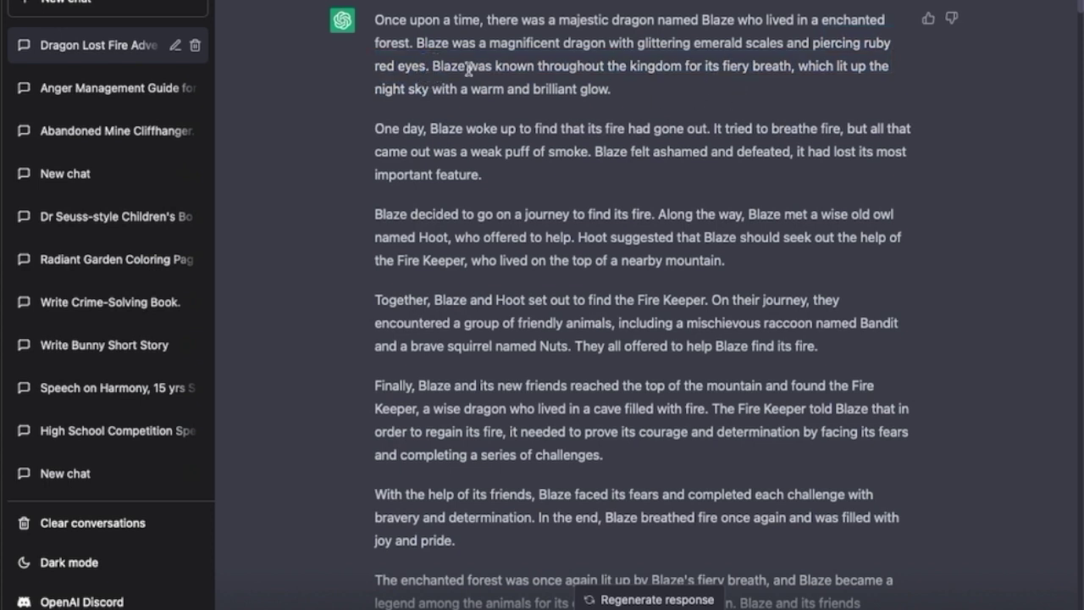
pyautogui.moveTo(507, 66); pyautogui.dragTo(791, 66)
pyautogui.click(506, 66)
pyautogui.moveTo(498, 66); pyautogui.dragTo(784, 66)
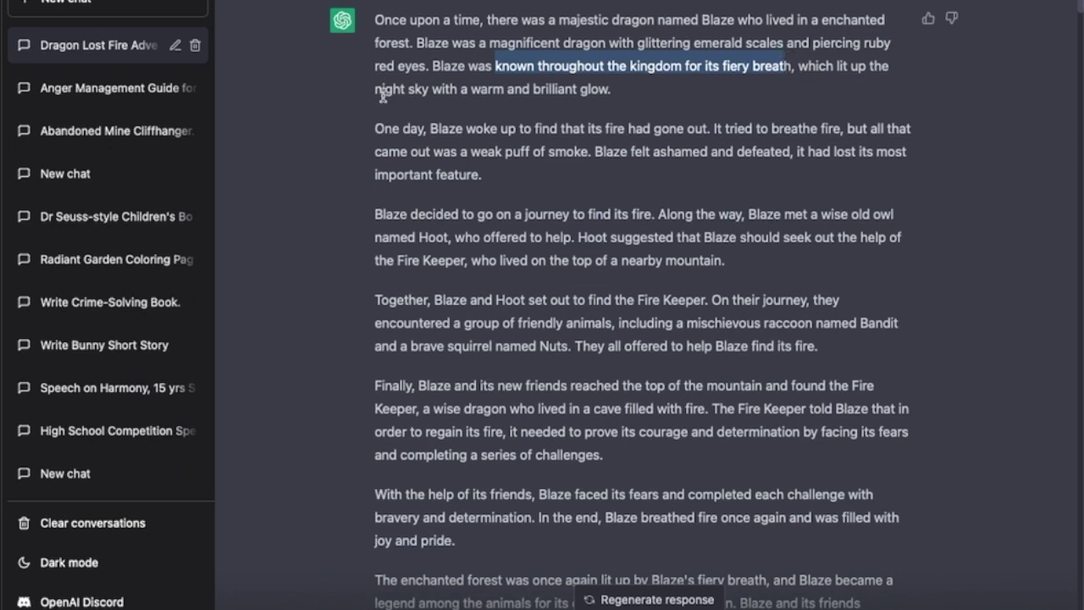
pyautogui.moveTo(382, 93); pyautogui.dragTo(636, 93)
pyautogui.click(635, 94)
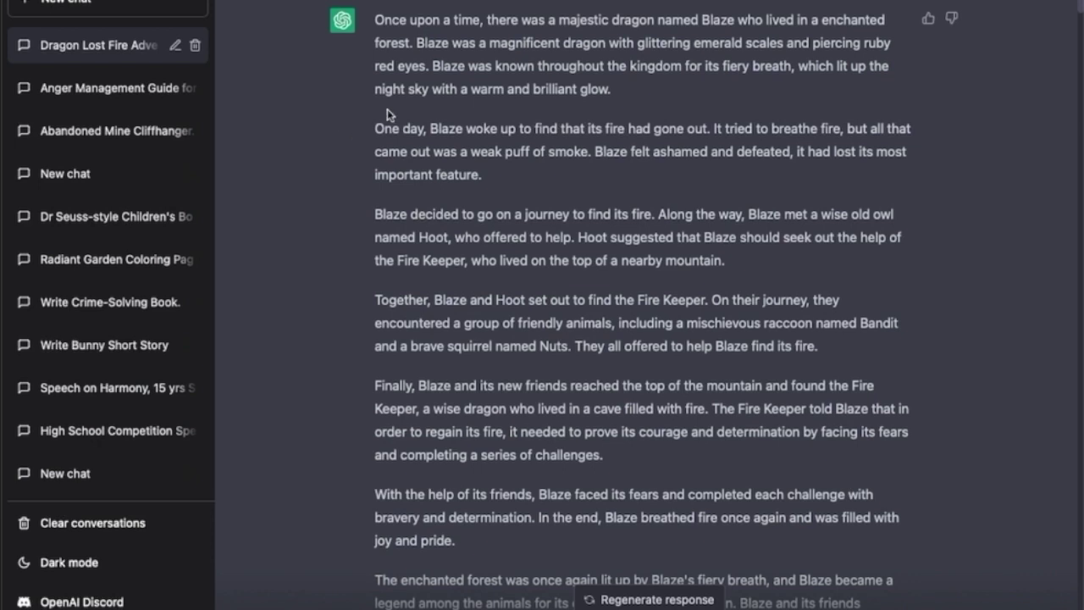
# - Read the second paragraph about Blaze losing its fire, highlighting the description of its feelings
pyautogui.moveTo(376, 129); pyautogui.dragTo(551, 179)
pyautogui.click(576, 179)
pyautogui.moveTo(635, 150); pyautogui.dragTo(799, 152)
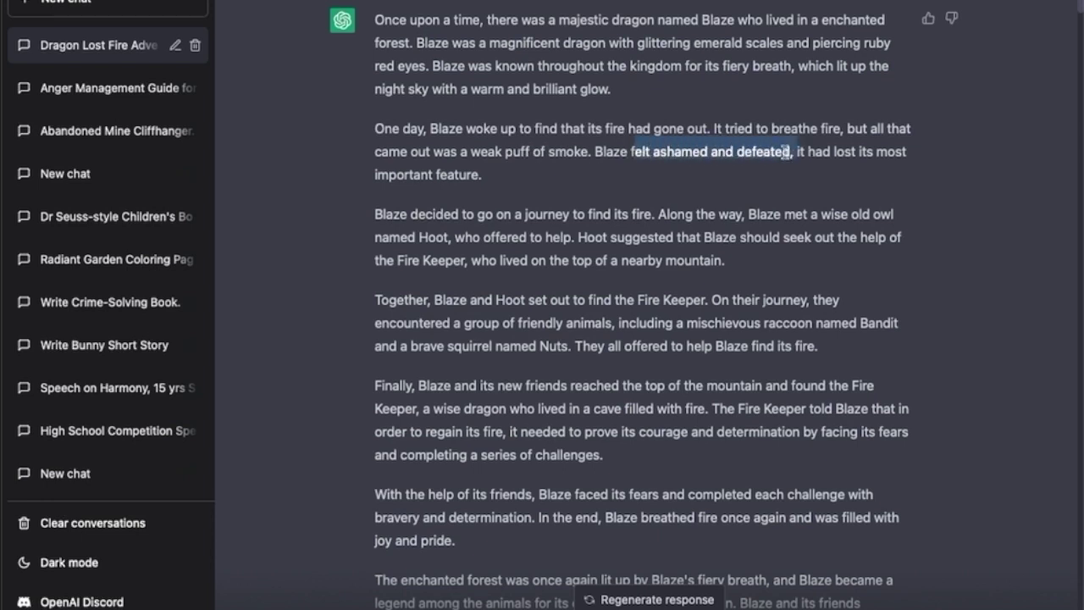
pyautogui.click(515, 178)
# - Read the two paragraphs about Blaze's journey with Hoot and the friendly animals, highlighting the text
pyautogui.scroll(-3, 518, 218)
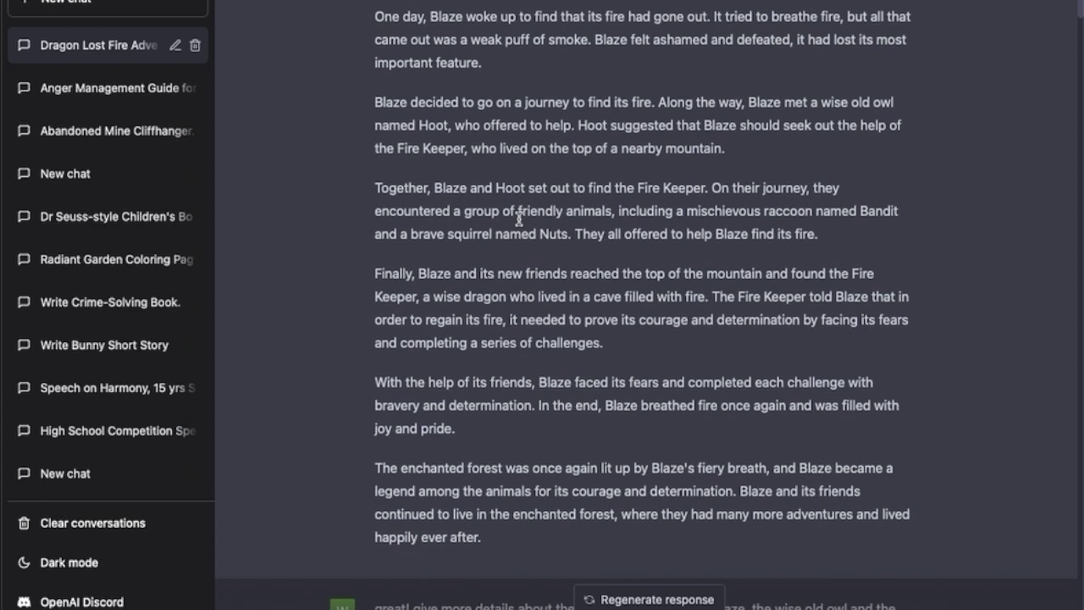
pyautogui.moveTo(377, 103); pyautogui.dragTo(915, 205)
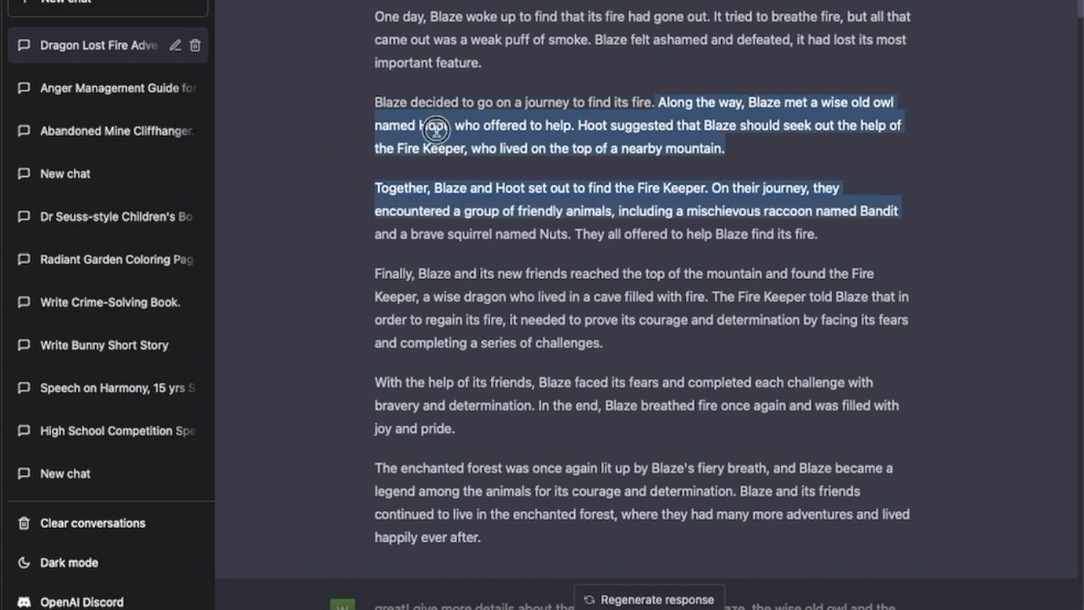
pyautogui.click(443, 125)
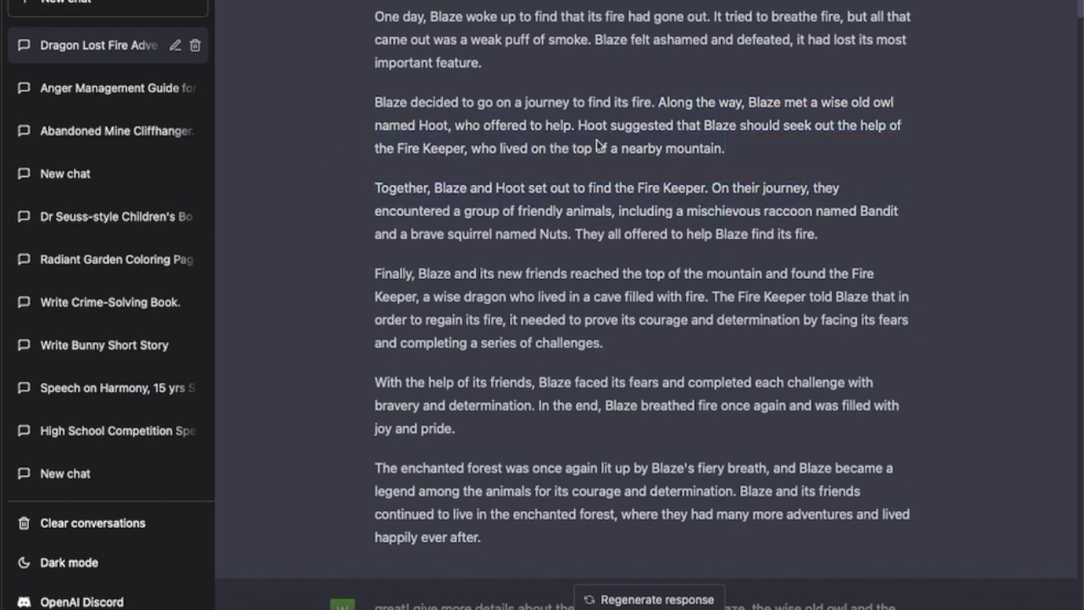
pyautogui.moveTo(476, 148); pyautogui.dragTo(821, 145)
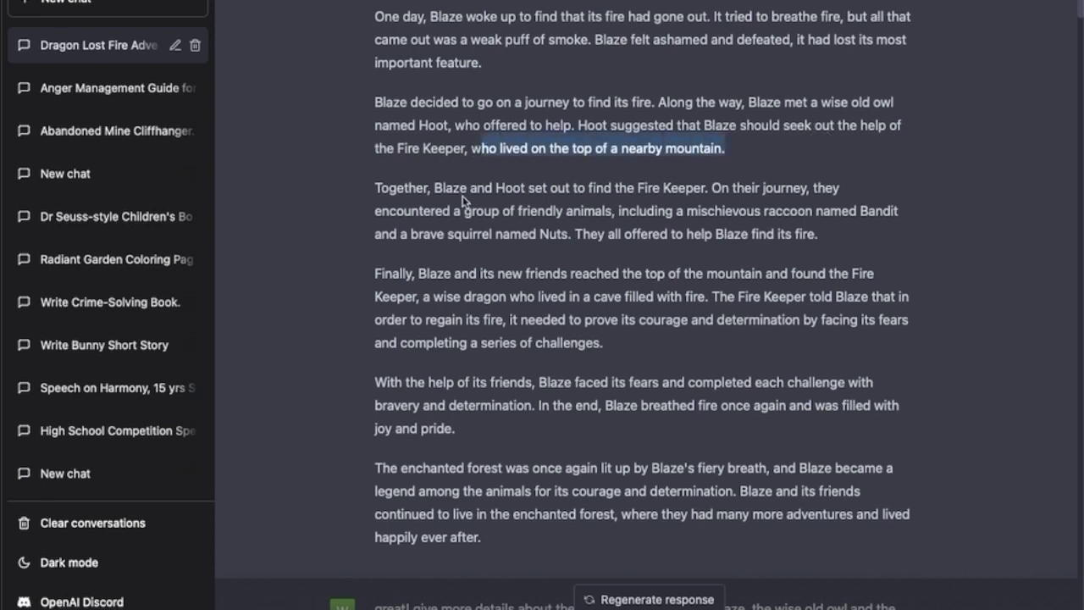
pyautogui.moveTo(374, 192); pyautogui.dragTo(832, 231)
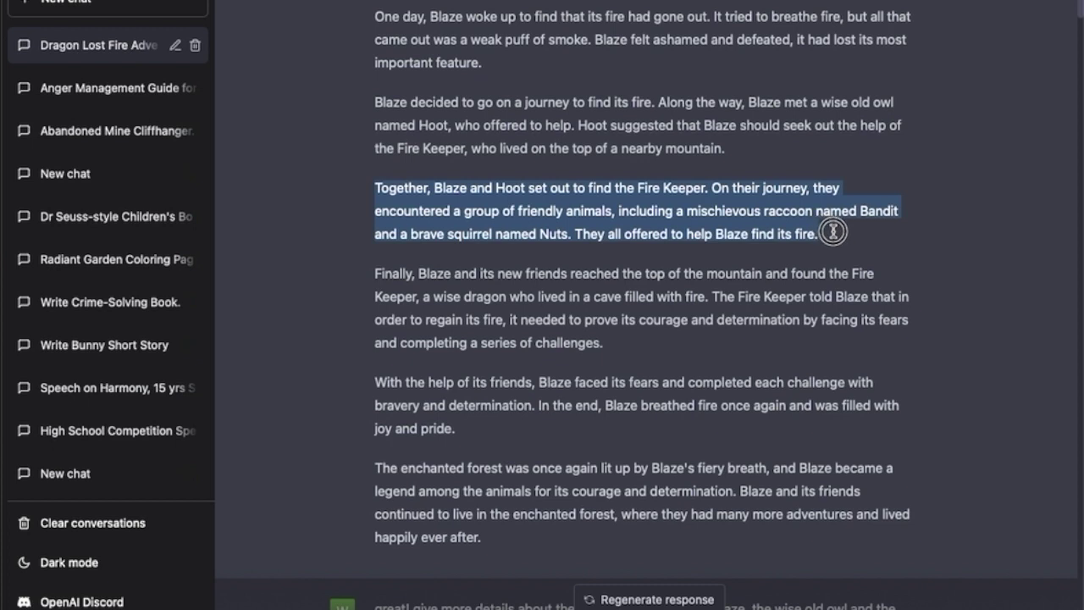
pyautogui.moveTo(833, 231); pyautogui.dragTo(833, 231)
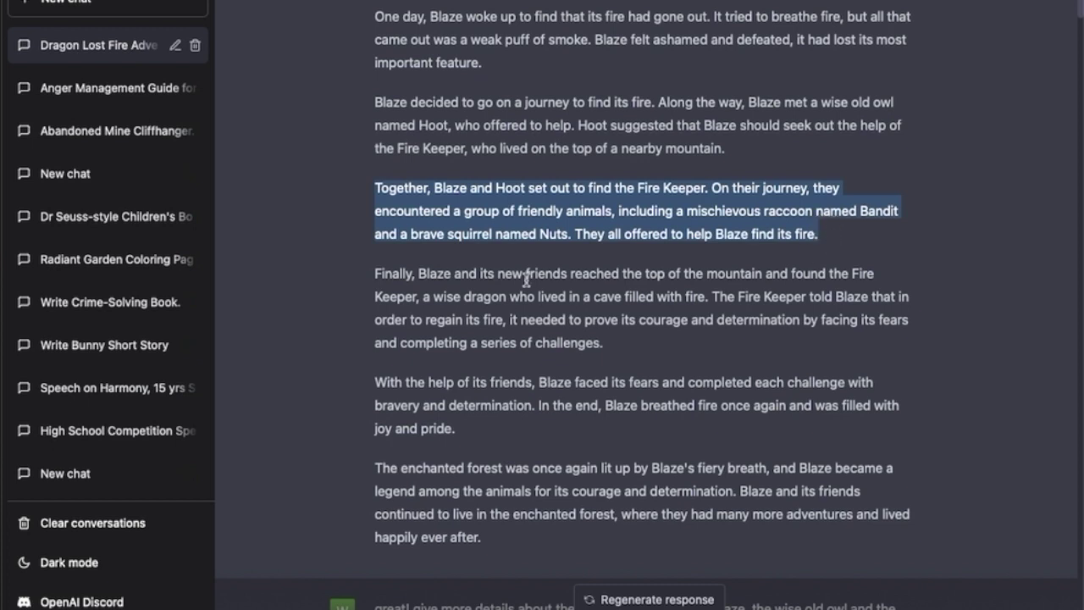
pyautogui.click(419, 289)
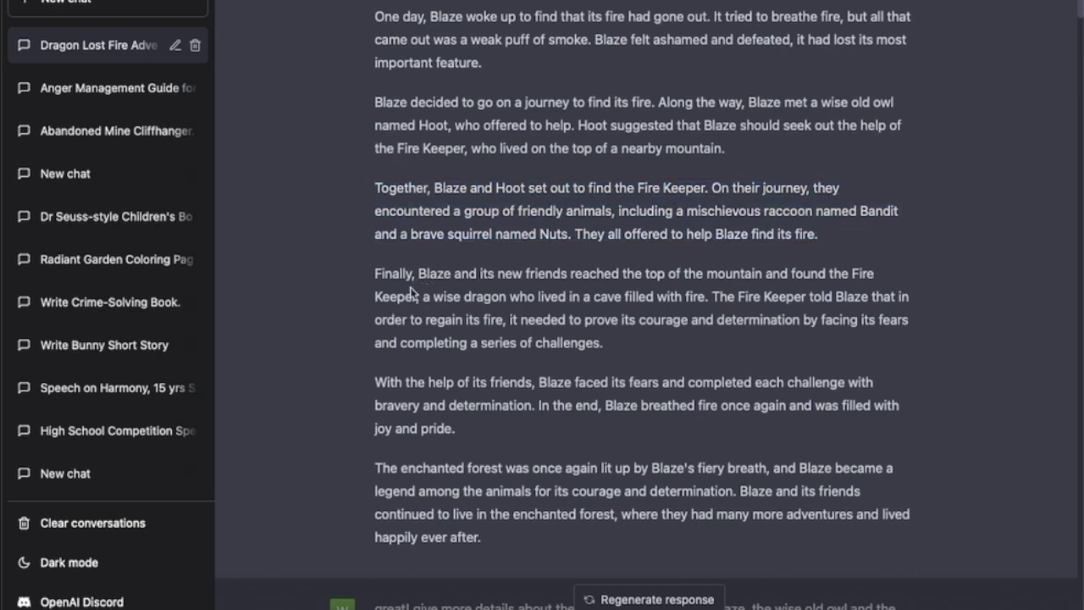
# - Read the story's last three paragraphs, from finding the Fire Keeper to the ending, highlighting each one
pyautogui.moveTo(381, 273); pyautogui.dragTo(892, 339)
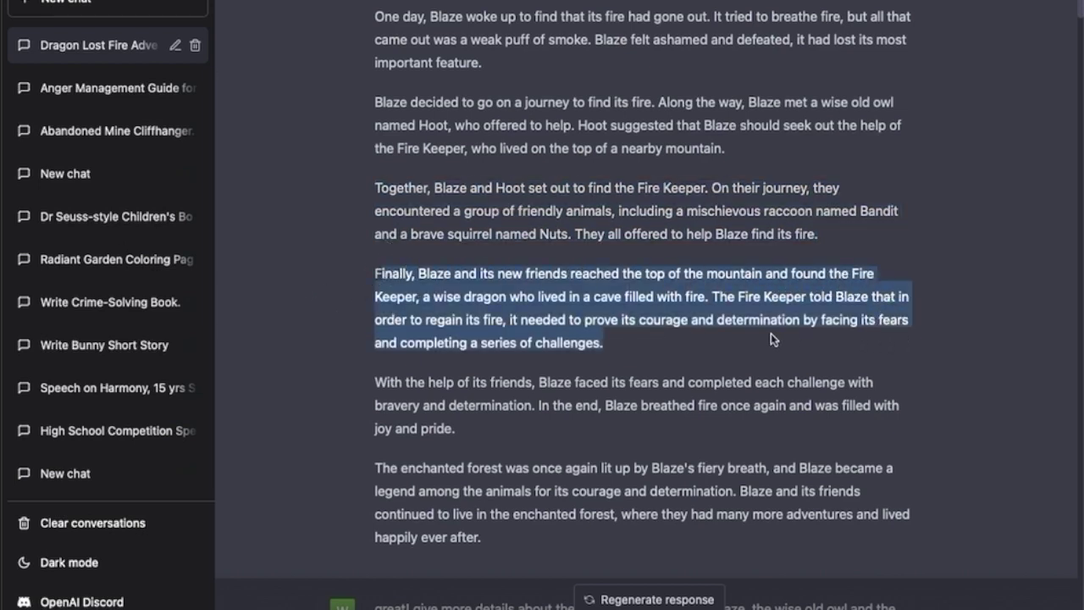
pyautogui.scroll(-3, 770, 335)
pyautogui.scroll(2, 737, 318)
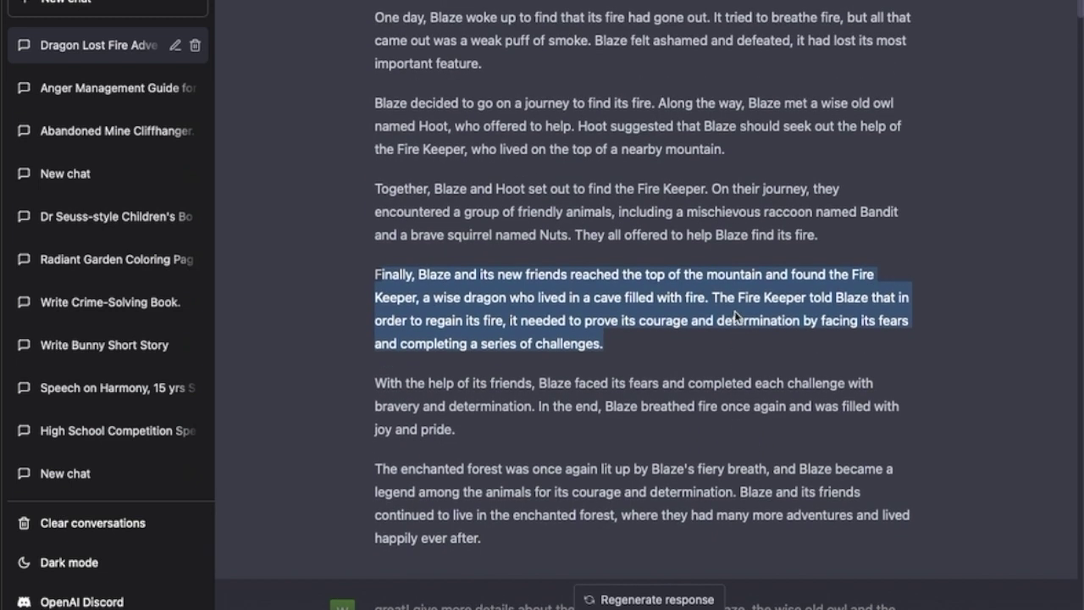
pyautogui.moveTo(375, 348); pyautogui.dragTo(704, 387)
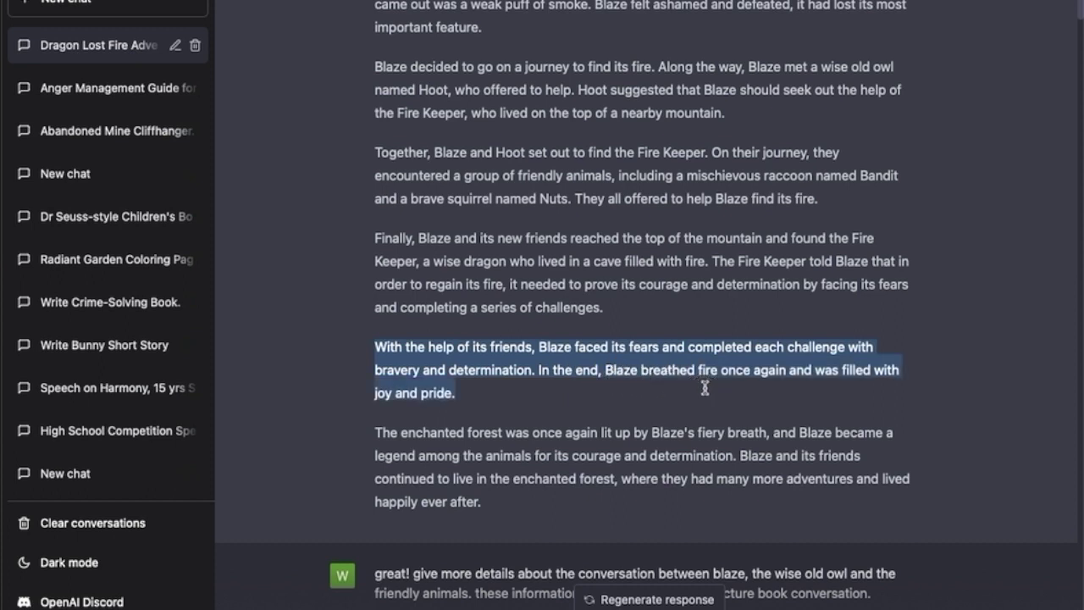
pyautogui.click(856, 418)
pyautogui.scroll(-2, 854, 420)
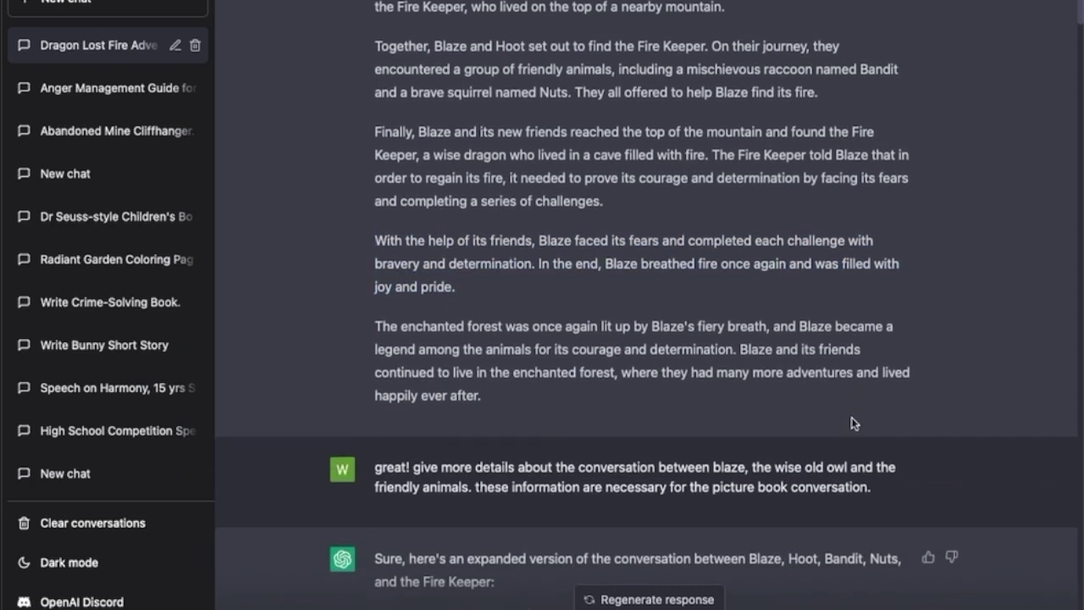
pyautogui.moveTo(385, 315); pyautogui.dragTo(919, 377)
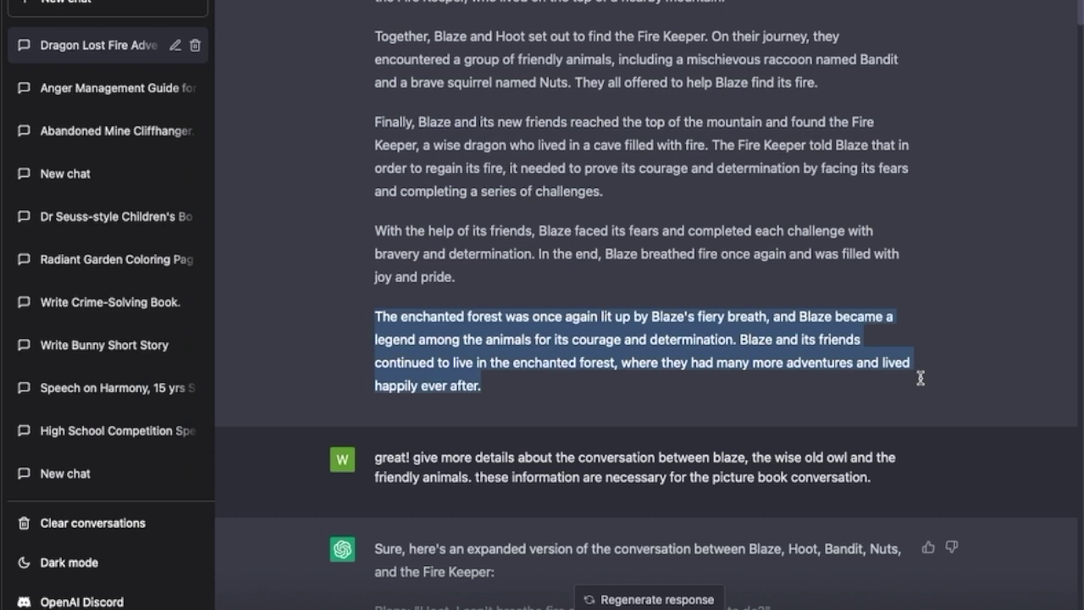
pyautogui.click(809, 404)
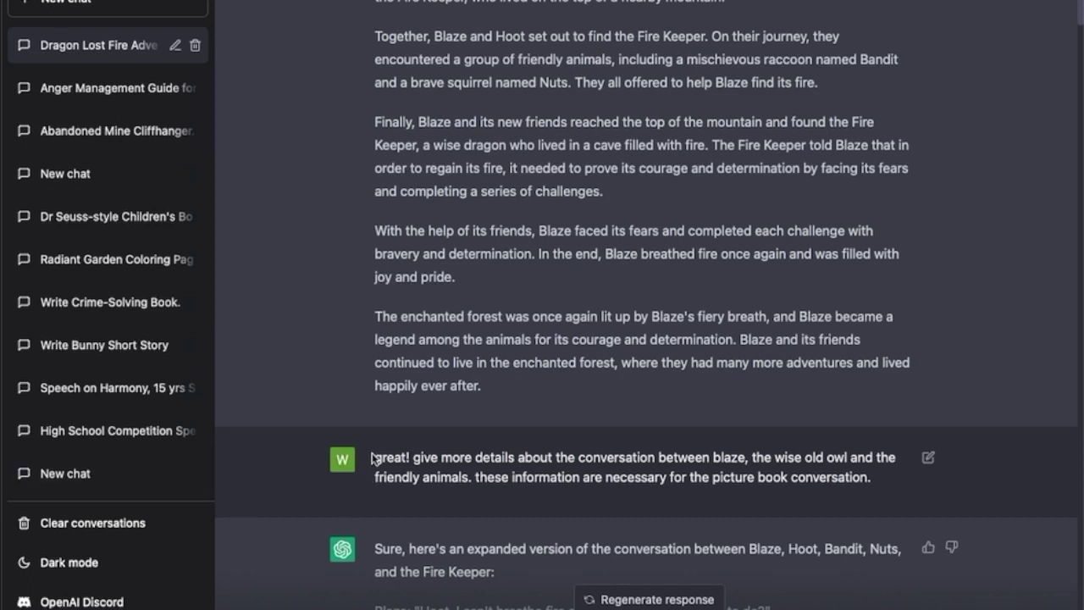
# - Review the follow-up prompt asking for more details about the conversation between Blaze, the wise old owl and the friendly animals
pyautogui.moveTo(430, 460); pyautogui.dragTo(826, 498)
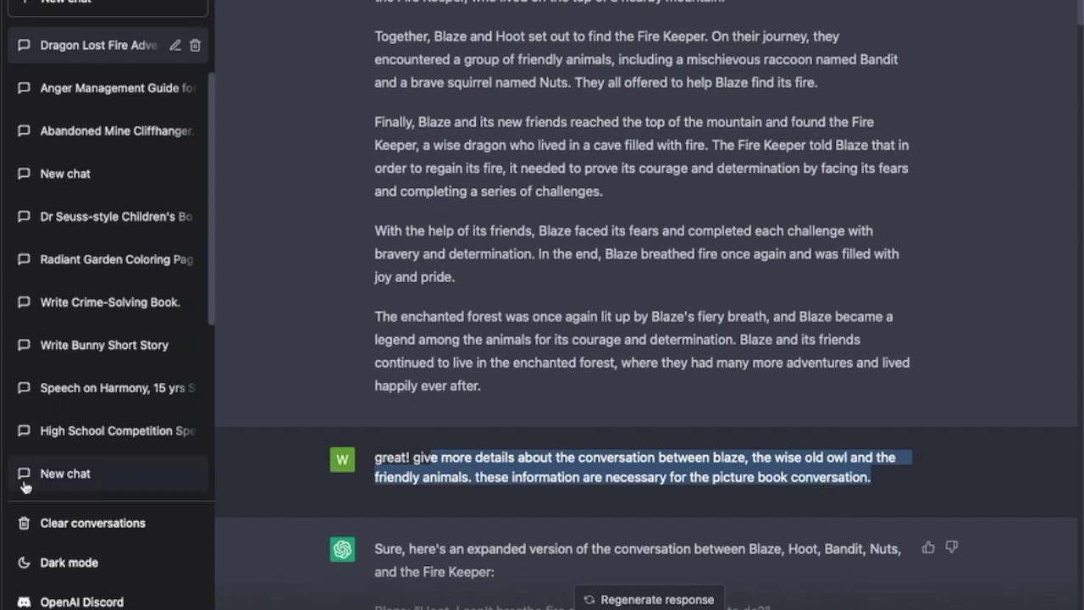
pyautogui.click(1036, 491)
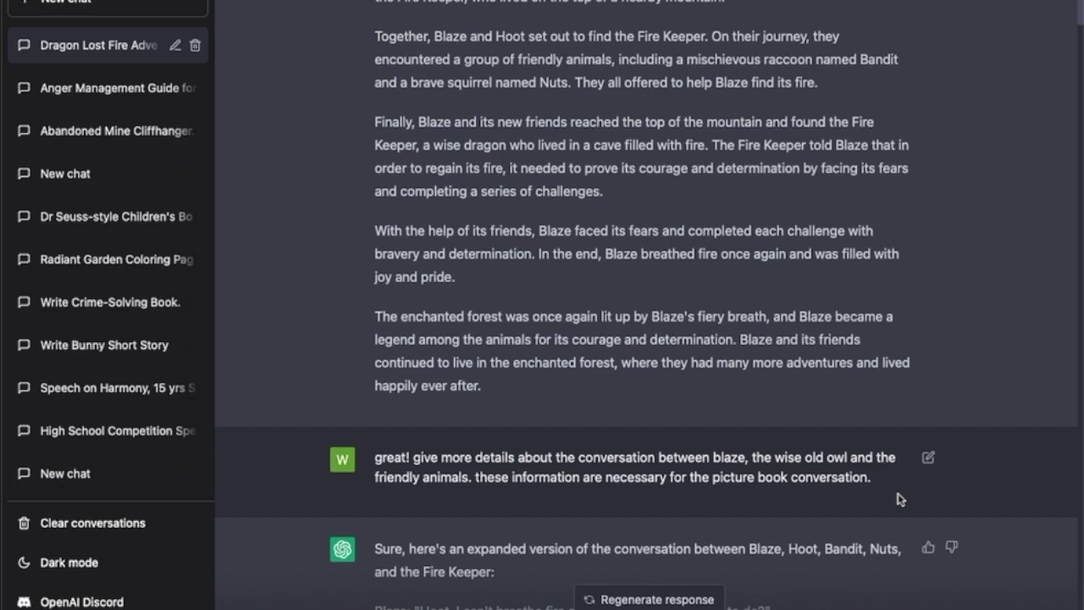
pyautogui.scroll(5, 897, 430)
pyautogui.scroll(-2, 897, 433)
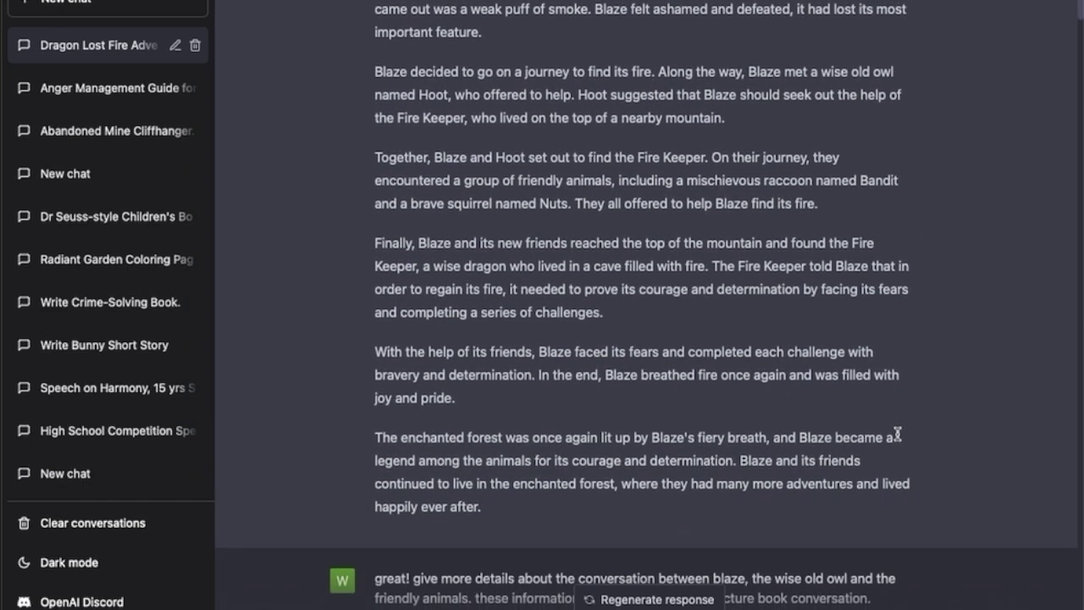
pyautogui.scroll(-2, 897, 434)
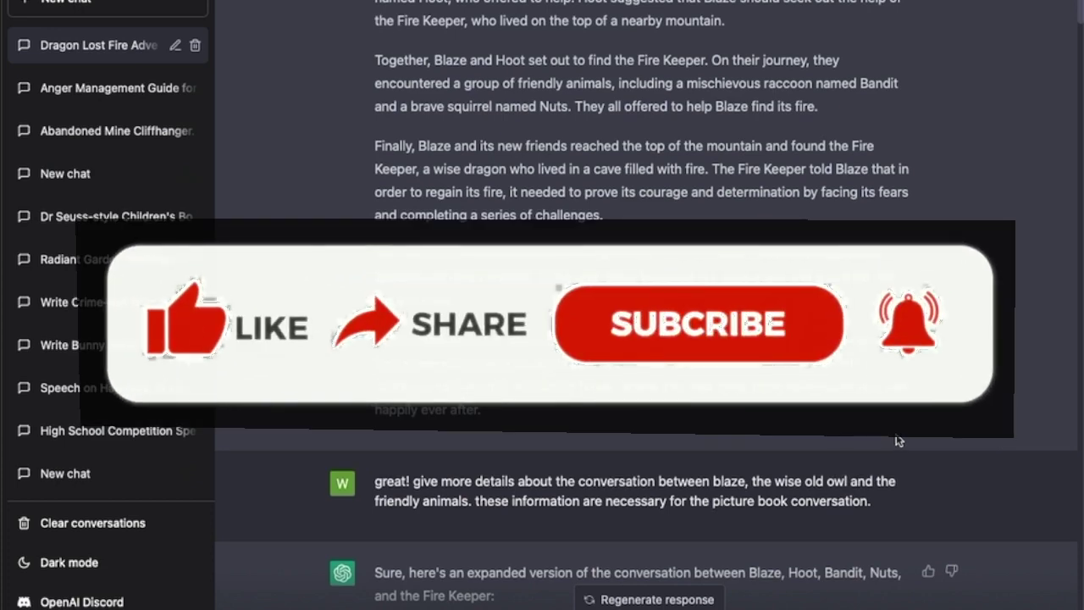
# - Examine the expanded conversation in the second response, highlighting the speaker names in front of the dialogue lines
pyautogui.scroll(-4, 898, 440)
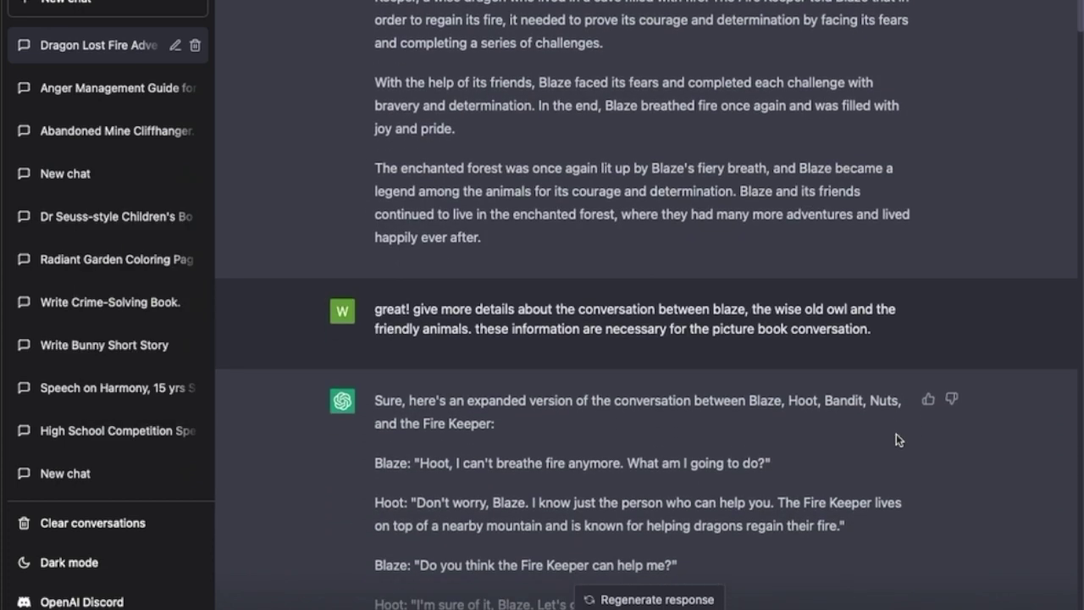
pyautogui.scroll(-5, 896, 434)
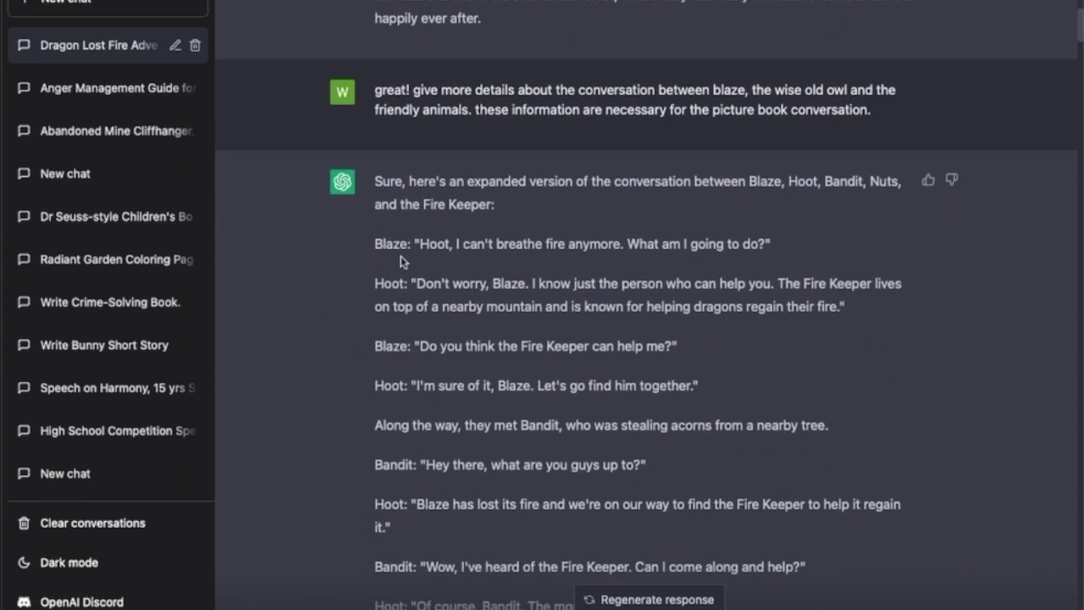
pyautogui.moveTo(375, 243); pyautogui.dragTo(399, 251)
pyautogui.moveTo(373, 288); pyautogui.dragTo(405, 289)
pyautogui.scroll(-4, 383, 410)
pyautogui.moveTo(375, 405); pyautogui.dragTo(398, 405)
pyautogui.scroll(-3, 455, 440)
pyautogui.moveTo(375, 315); pyautogui.dragTo(399, 316)
pyautogui.scroll(-2, 773, 388)
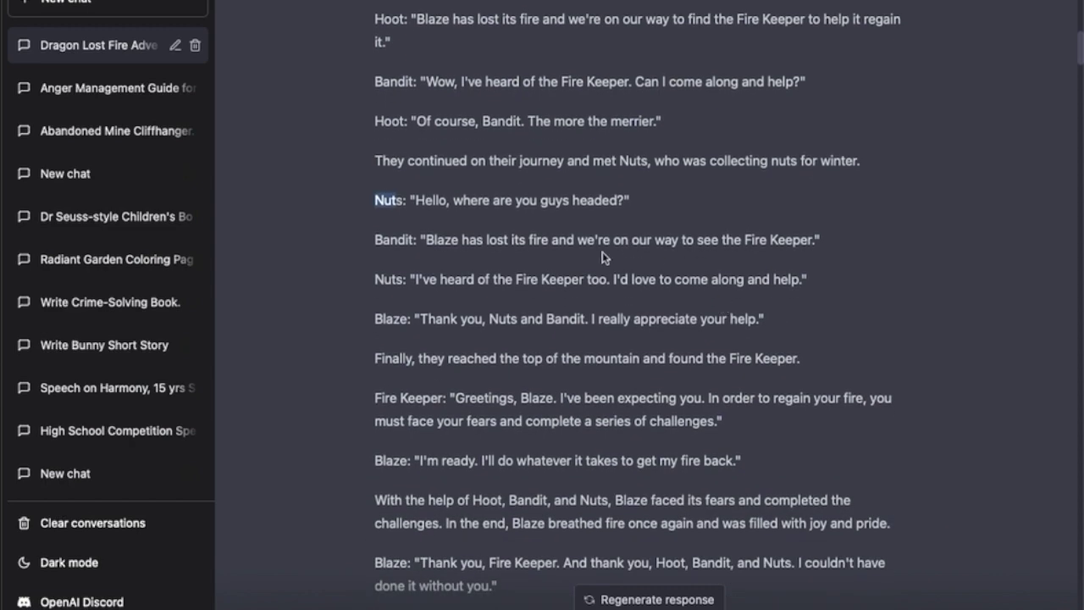
# - View the rest of the conversation and the next prompt about how the dragon faced its fears and challenges
pyautogui.scroll(-3, 767, 515)
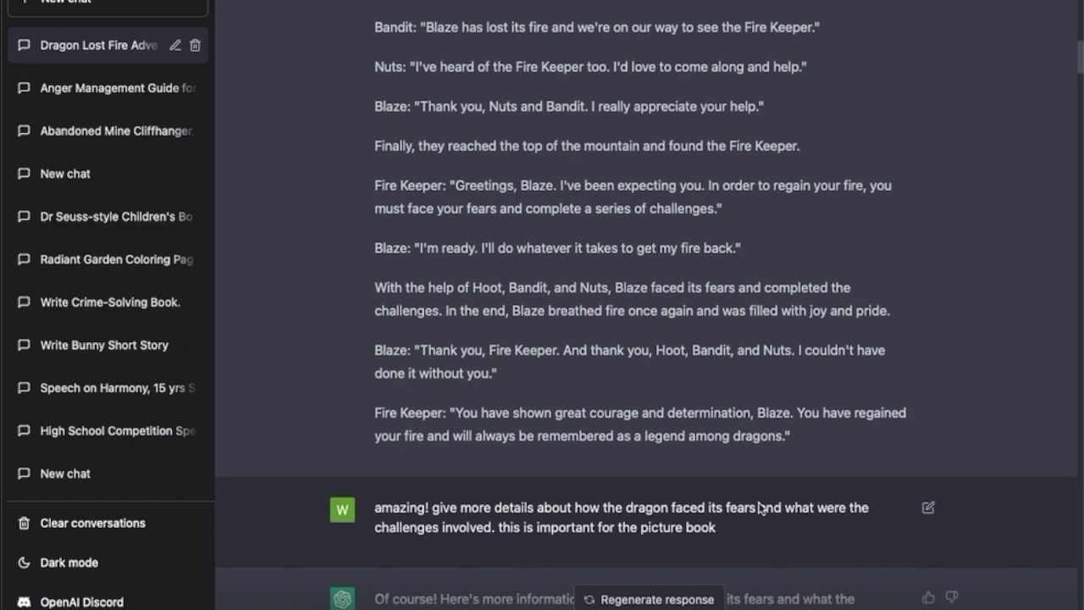
pyautogui.scroll(-1, 758, 503)
pyautogui.scroll(-1, 758, 502)
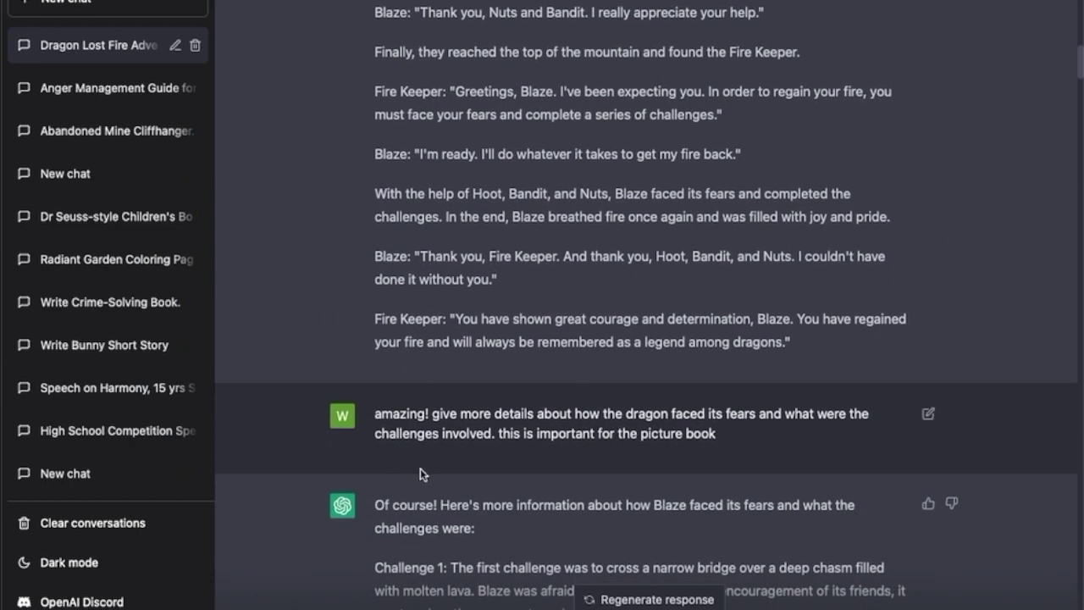
# - Review the prompt asking how the dragon faced its fears and read the response's four challenges, highlighting the key passages
pyautogui.moveTo(434, 413); pyautogui.dragTo(868, 436)
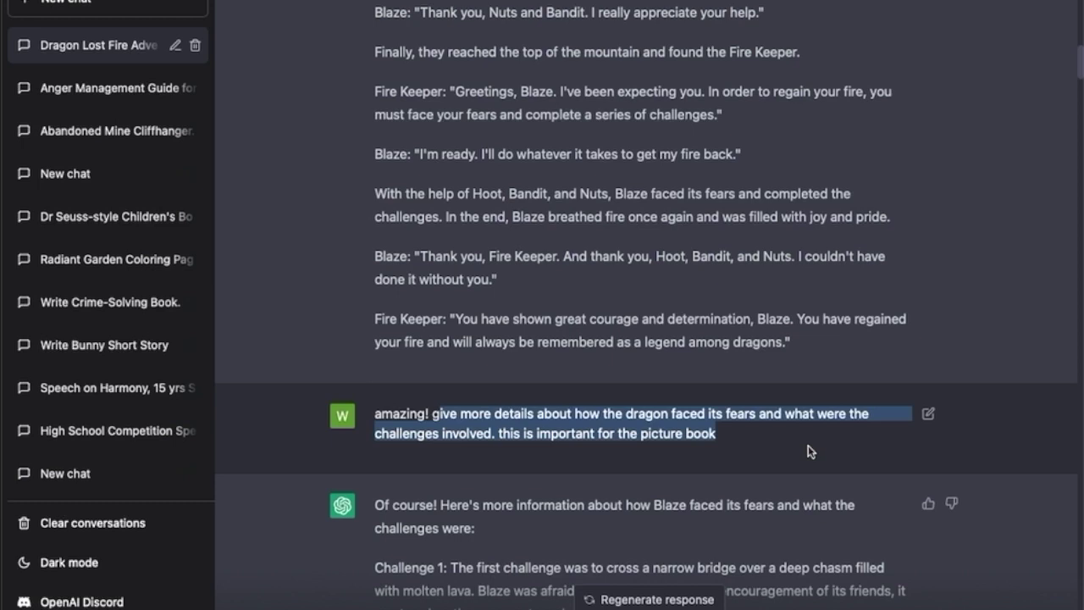
pyautogui.scroll(-5, 808, 445)
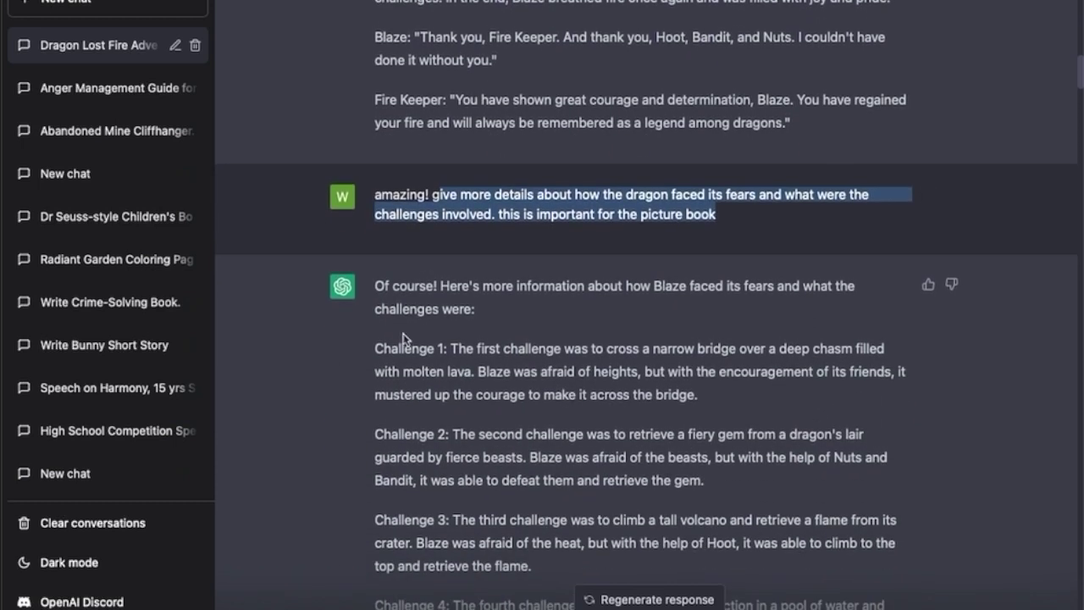
pyautogui.moveTo(375, 348); pyautogui.dragTo(452, 348)
pyautogui.moveTo(375, 433); pyautogui.dragTo(487, 434)
pyautogui.moveTo(376, 285); pyautogui.dragTo(526, 525)
pyautogui.scroll(-1, 526, 525)
pyautogui.scroll(-6, 526, 525)
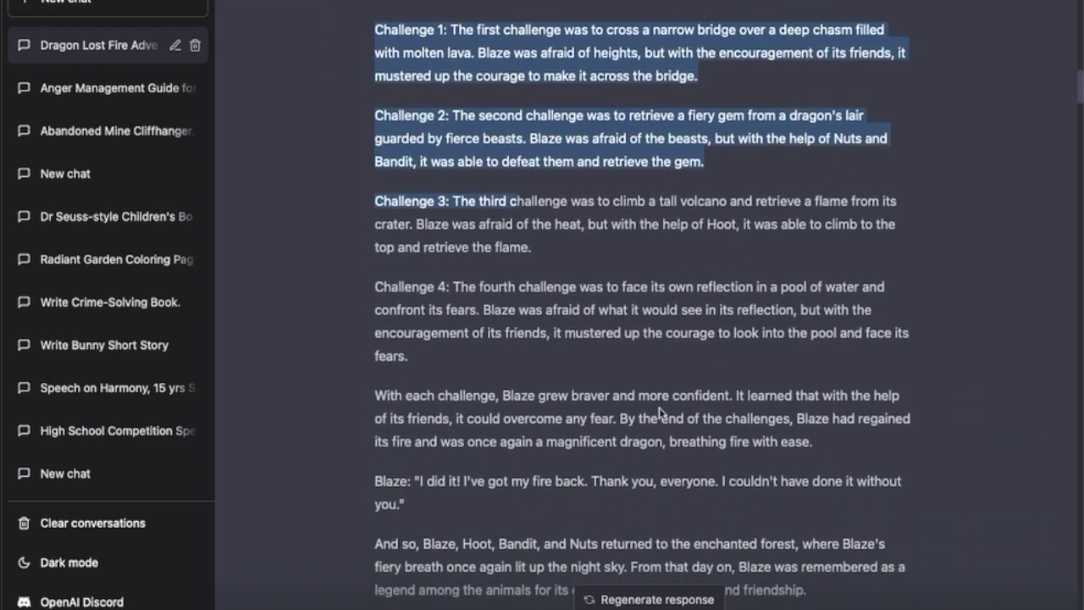
pyautogui.scroll(-2, 795, 476)
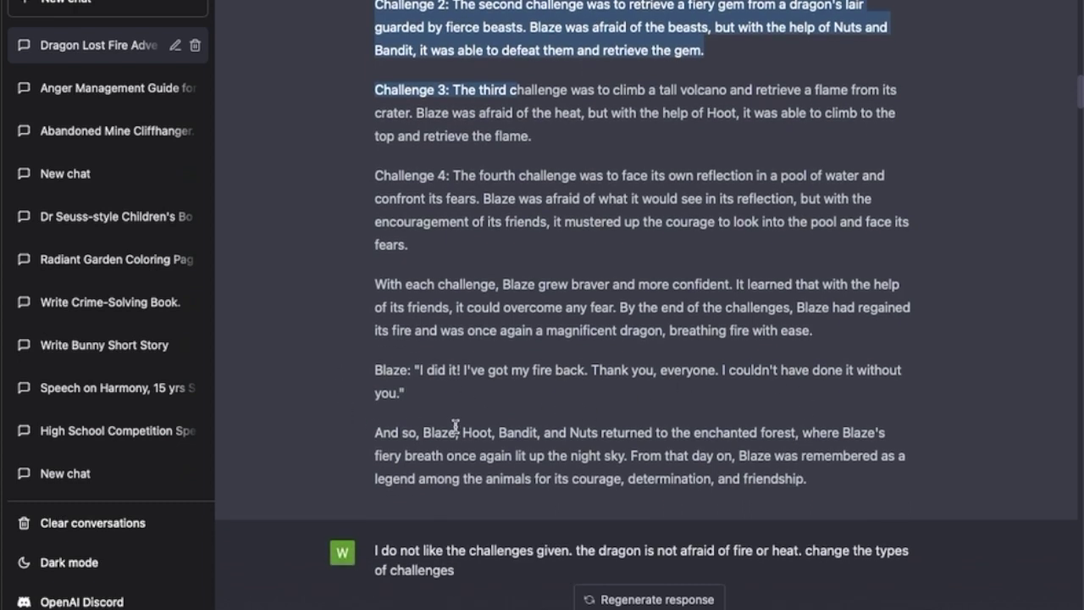
# - Review the prompt rejecting the challenges because the dragon is not afraid of fire or heat, and compare it with the original challenges
pyautogui.scroll(-3, 379, 372)
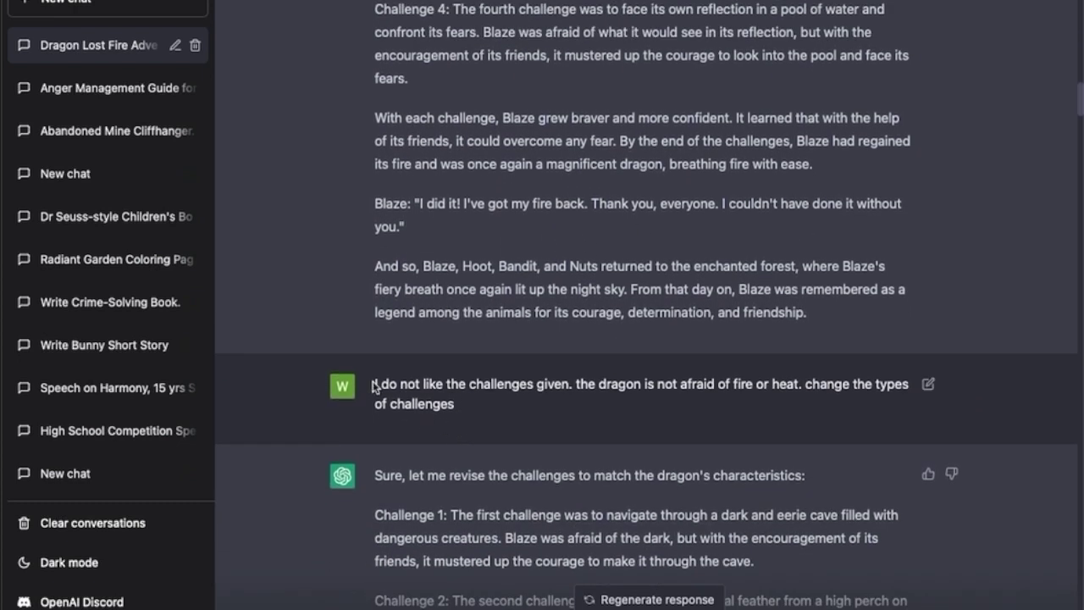
pyautogui.scroll(-2, 415, 331)
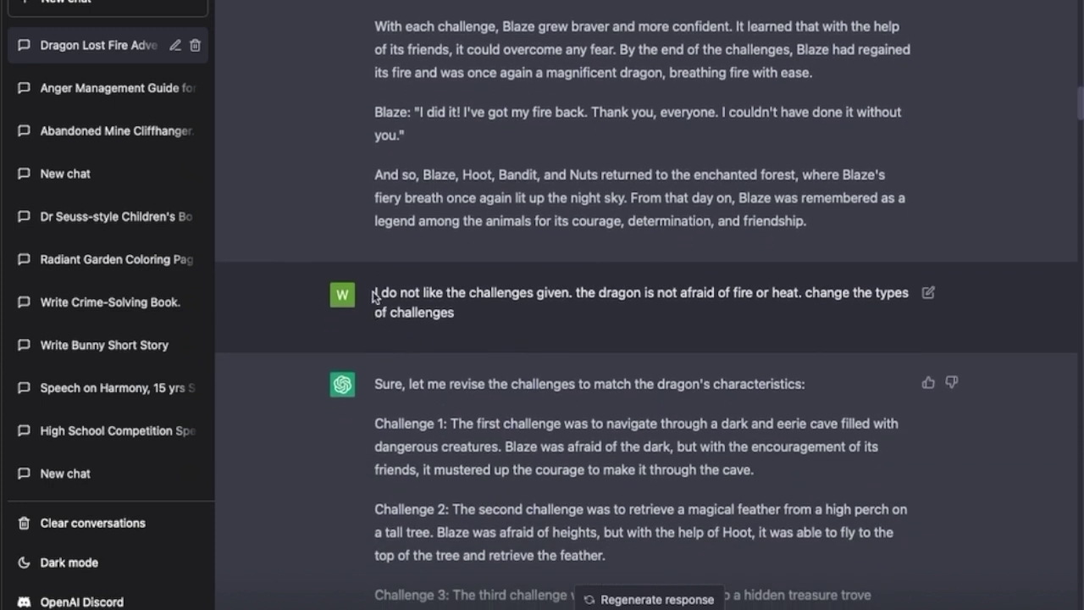
pyautogui.moveTo(374, 292); pyautogui.dragTo(803, 315)
pyautogui.scroll(3, 781, 338)
pyautogui.scroll(2, 781, 339)
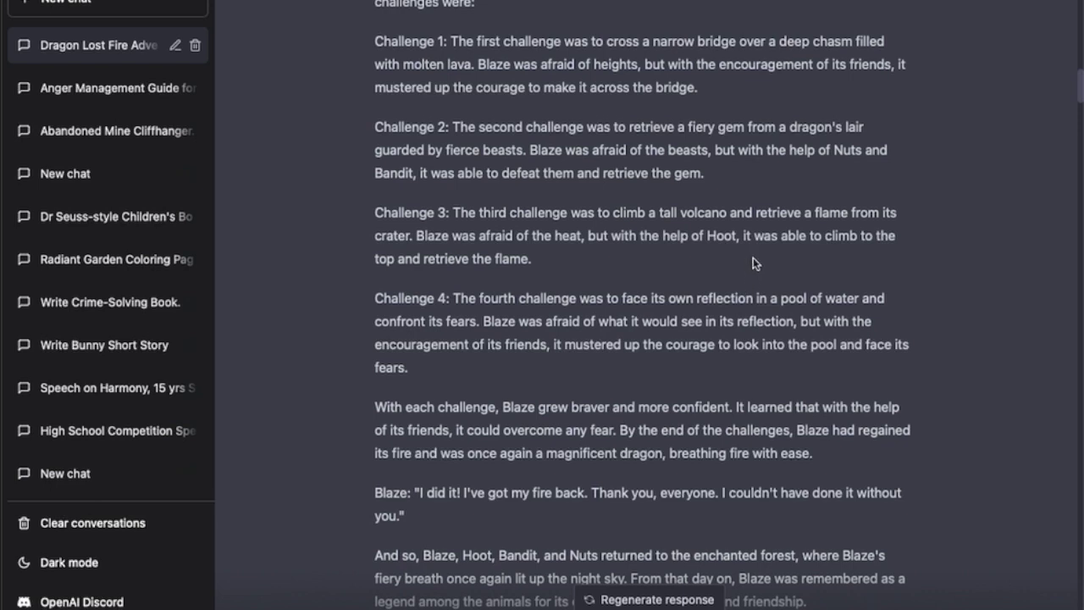
pyautogui.scroll(-10, 753, 258)
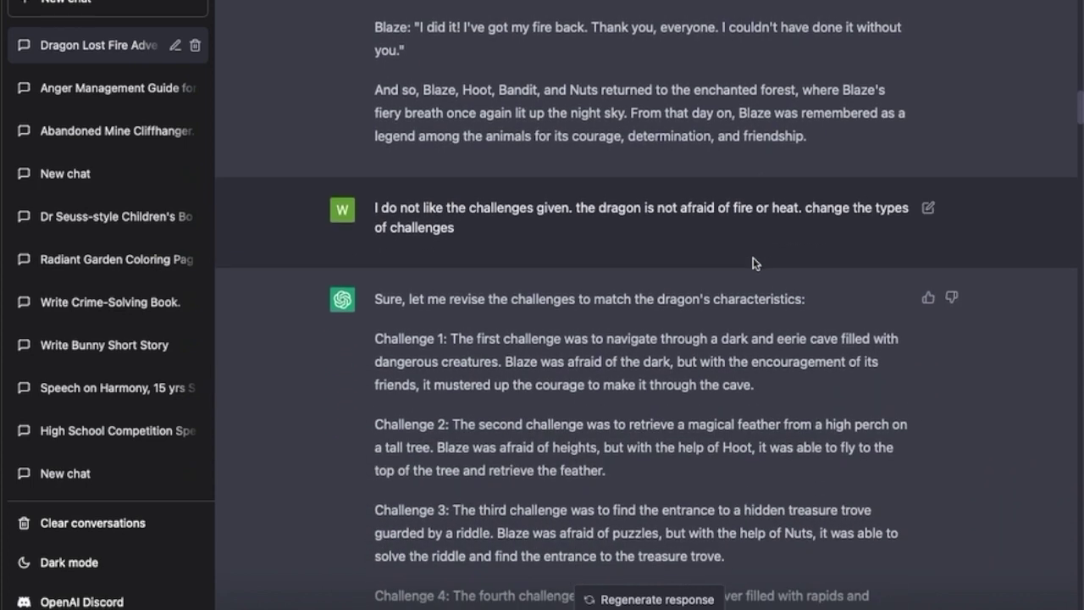
# - Read the revised challenges and the prompt to change challenge 2, highlighting the Challenge 2 label in both the earlier and the replacement version
pyautogui.scroll(-5, 753, 257)
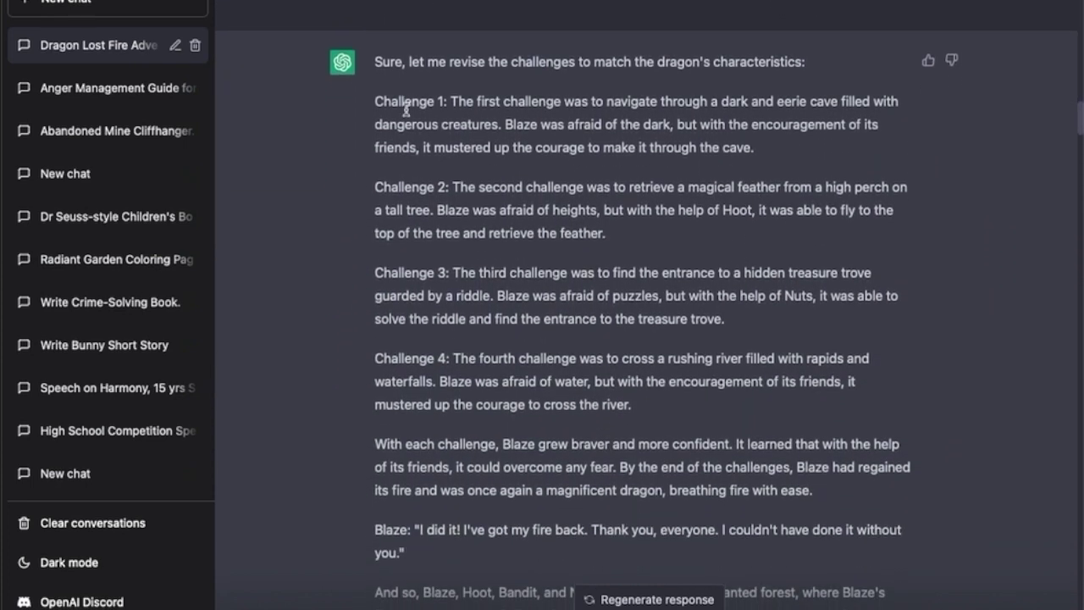
pyautogui.scroll(-7, 603, 480)
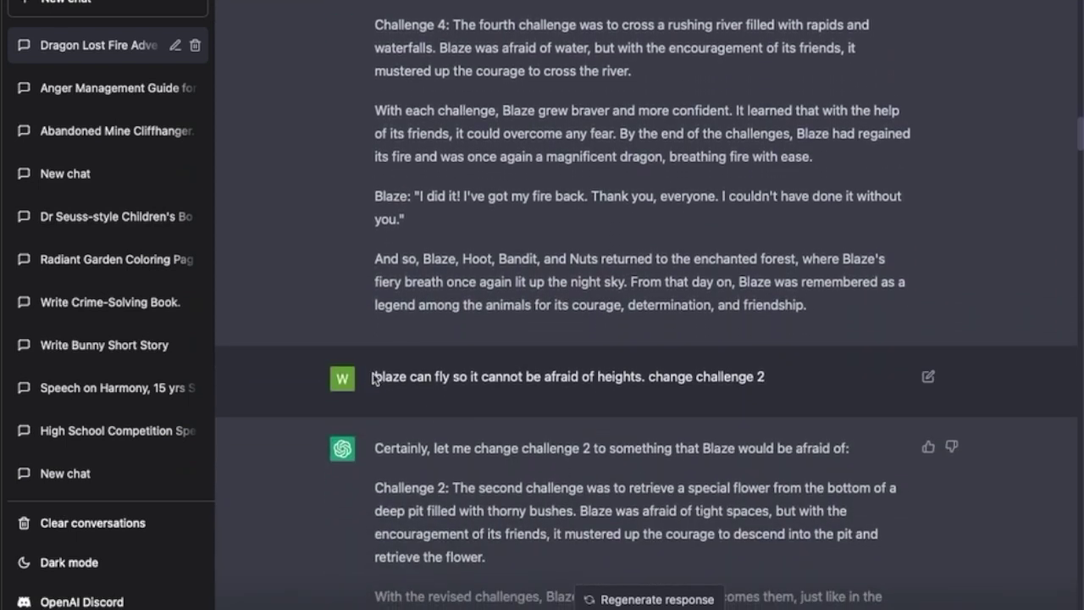
pyautogui.moveTo(376, 381); pyautogui.dragTo(642, 382)
pyautogui.scroll(3, 772, 392)
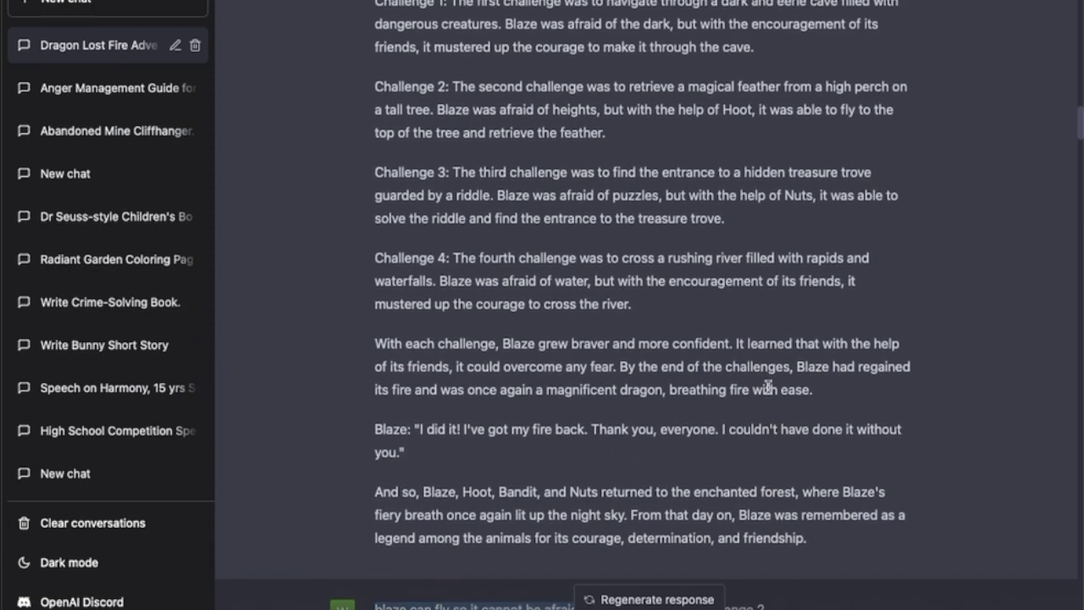
pyautogui.moveTo(376, 103); pyautogui.dragTo(454, 105)
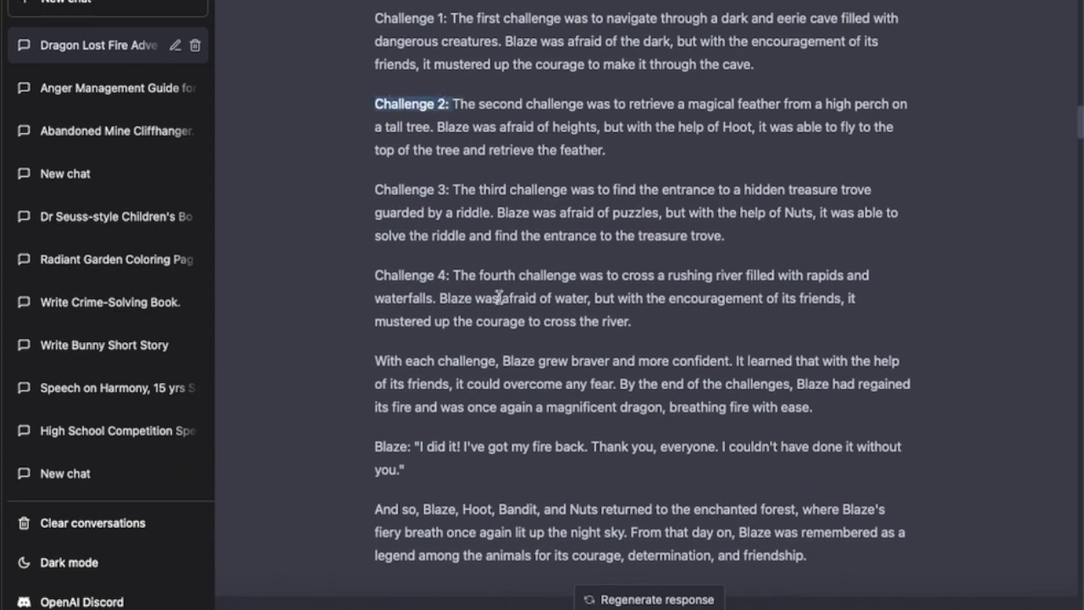
pyautogui.scroll(-5, 523, 335)
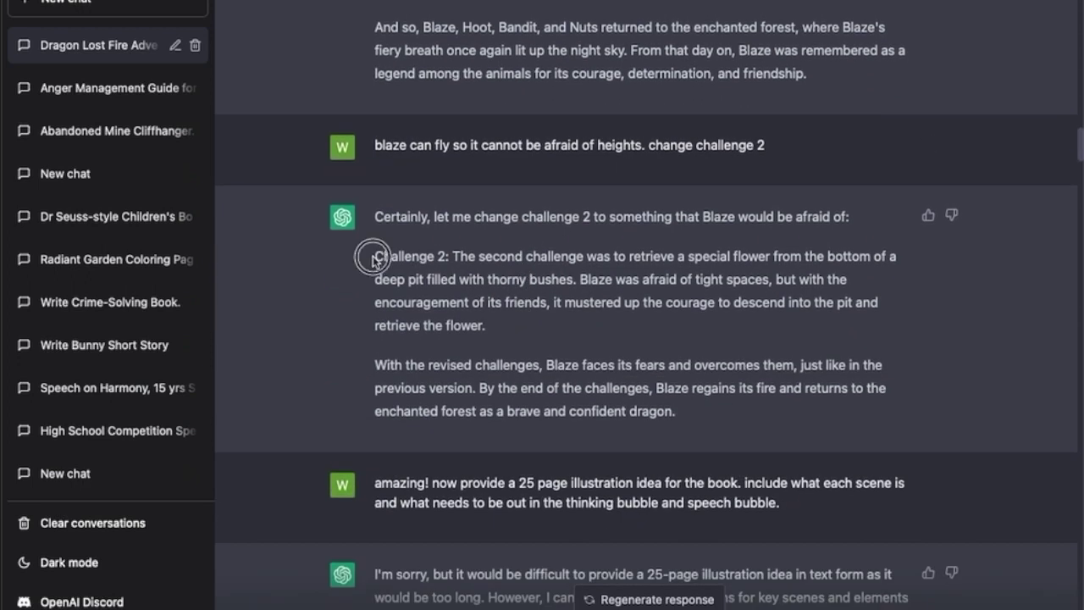
pyautogui.moveTo(371, 255); pyautogui.dragTo(458, 260)
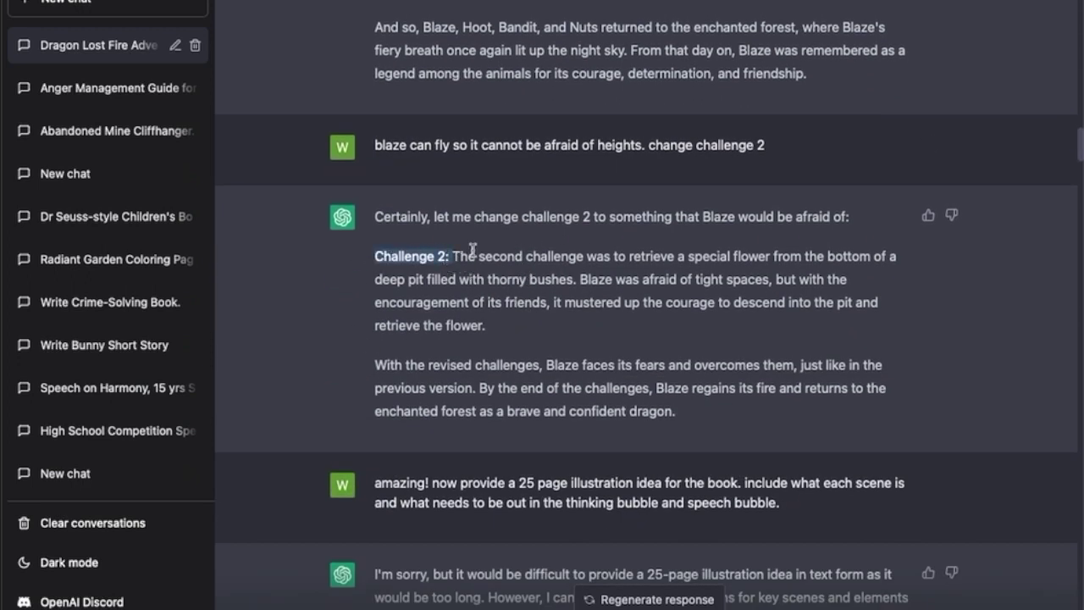
pyautogui.scroll(-1, 721, 389)
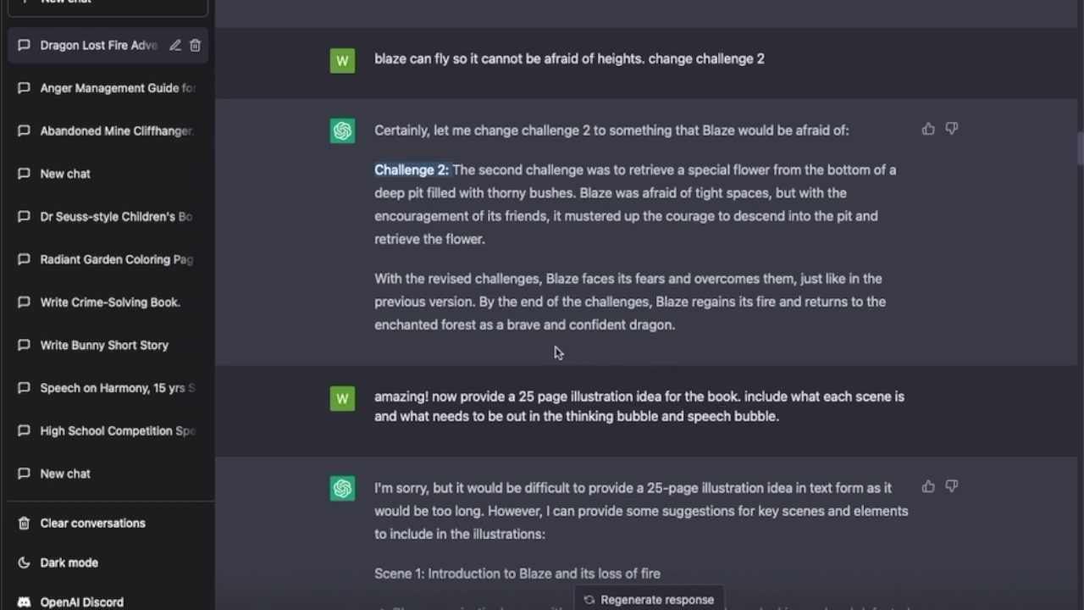
pyautogui.scroll(1, 555, 352)
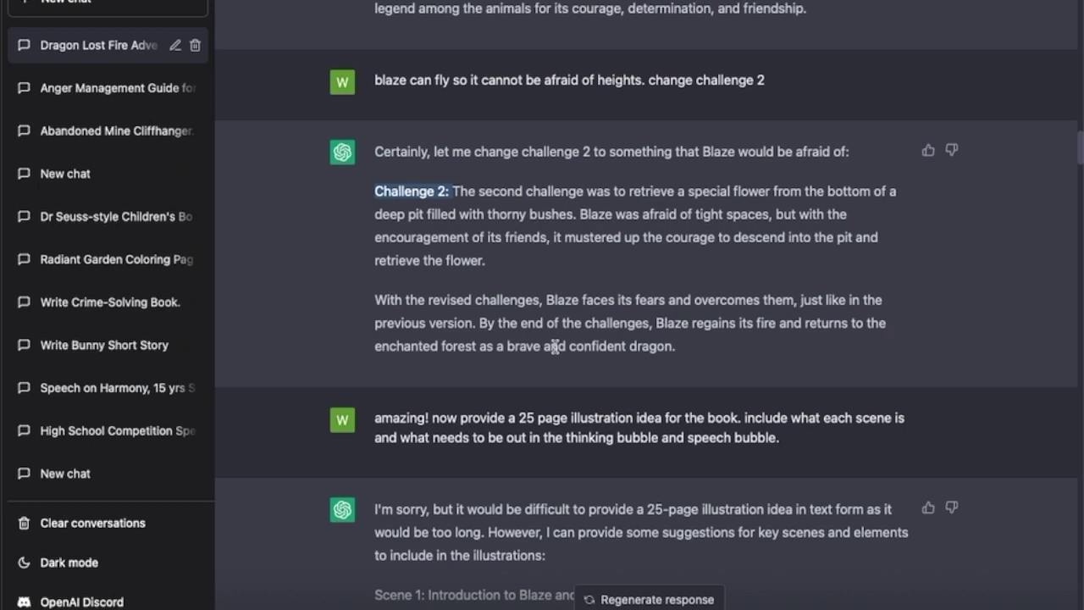
# - Review the prompt requesting a 25 page illustration idea with thinking and speech bubbles, and highlight the opening paragraph of its response
pyautogui.scroll(-5, 555, 346)
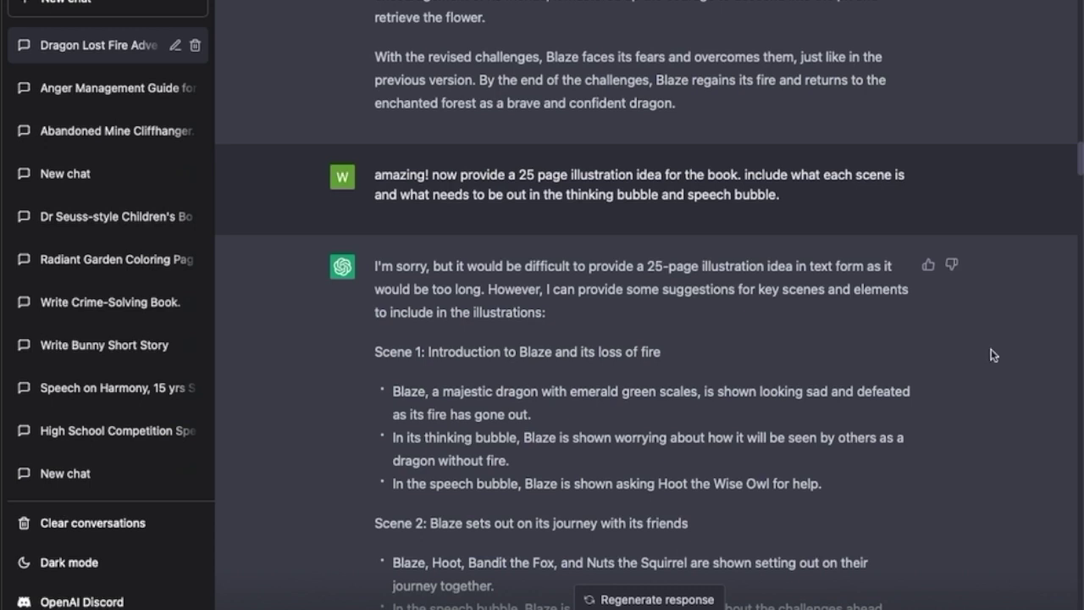
pyautogui.moveTo(518, 175); pyautogui.dragTo(901, 195)
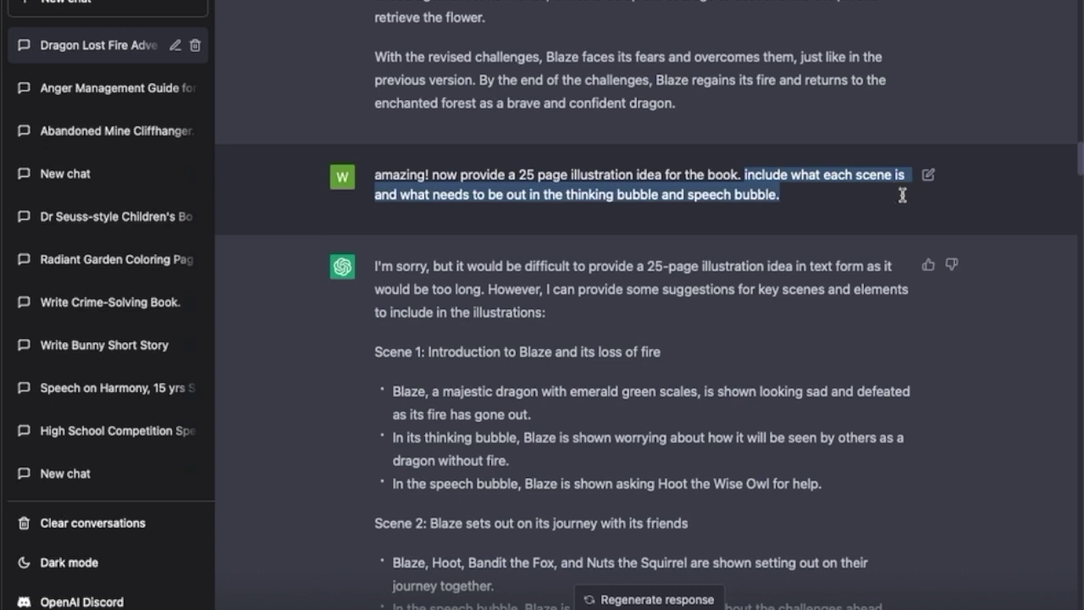
pyautogui.click(848, 269)
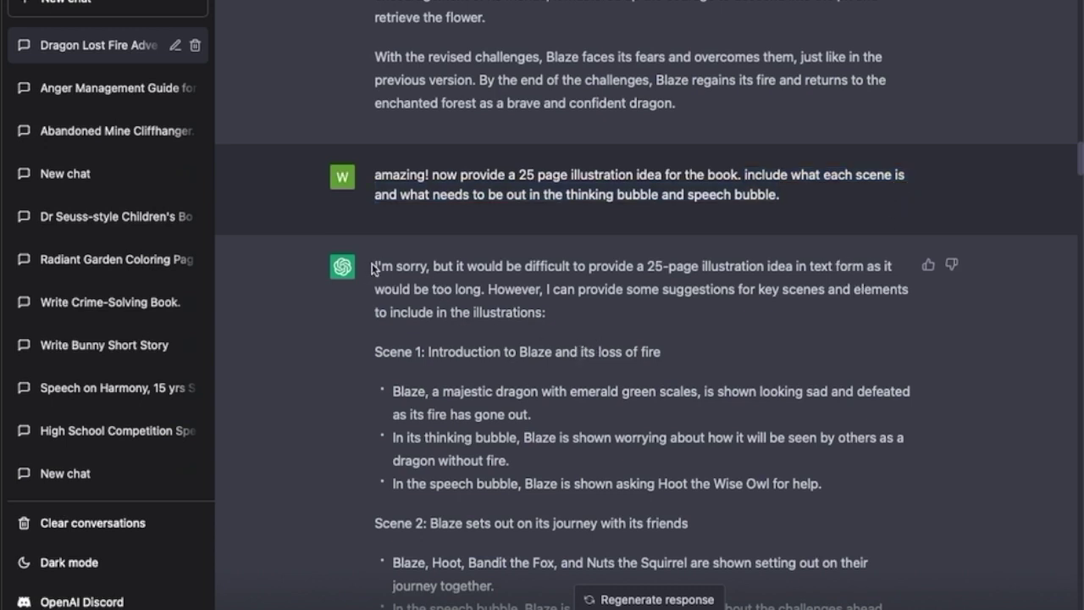
pyautogui.moveTo(374, 265); pyautogui.dragTo(616, 306)
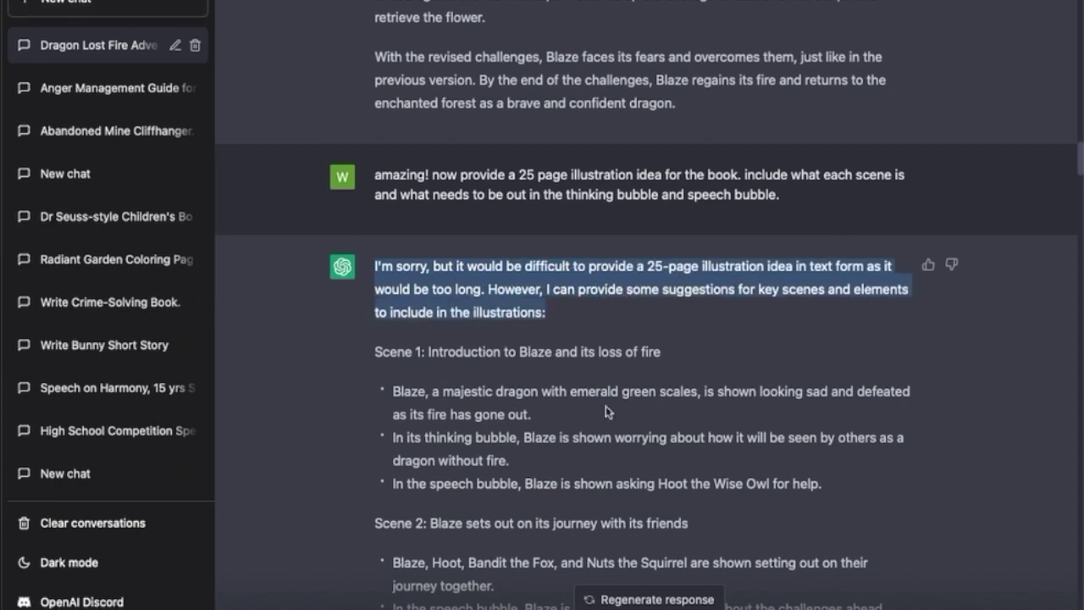
pyautogui.click(673, 297)
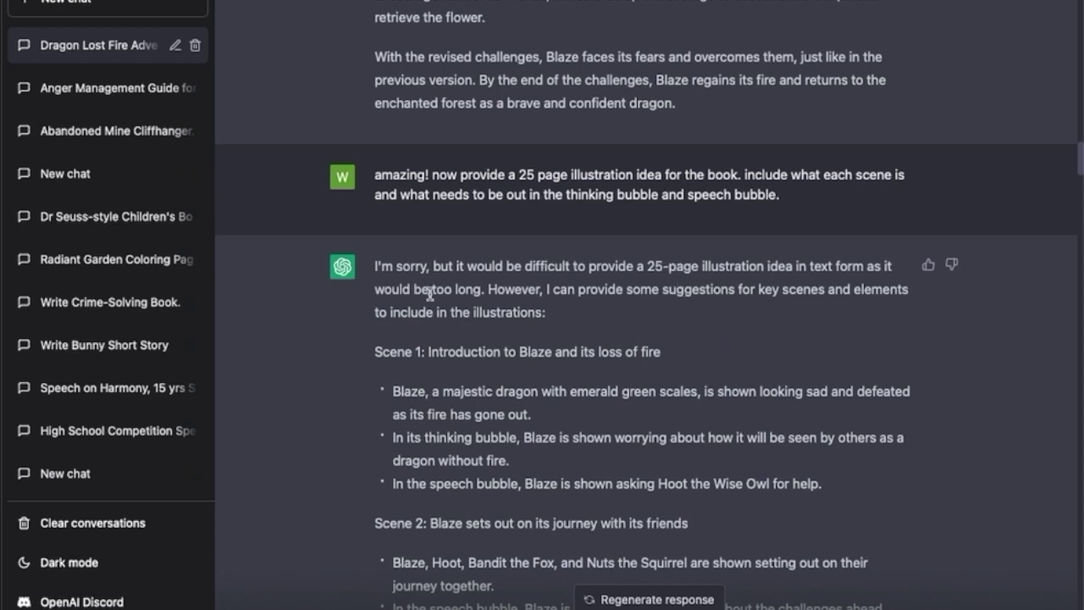
# - Read the suggested illustration scenes 1 to 6, highlighting Scene 1's description of Blaze and its speech bubble
pyautogui.scroll(-2, 761, 330)
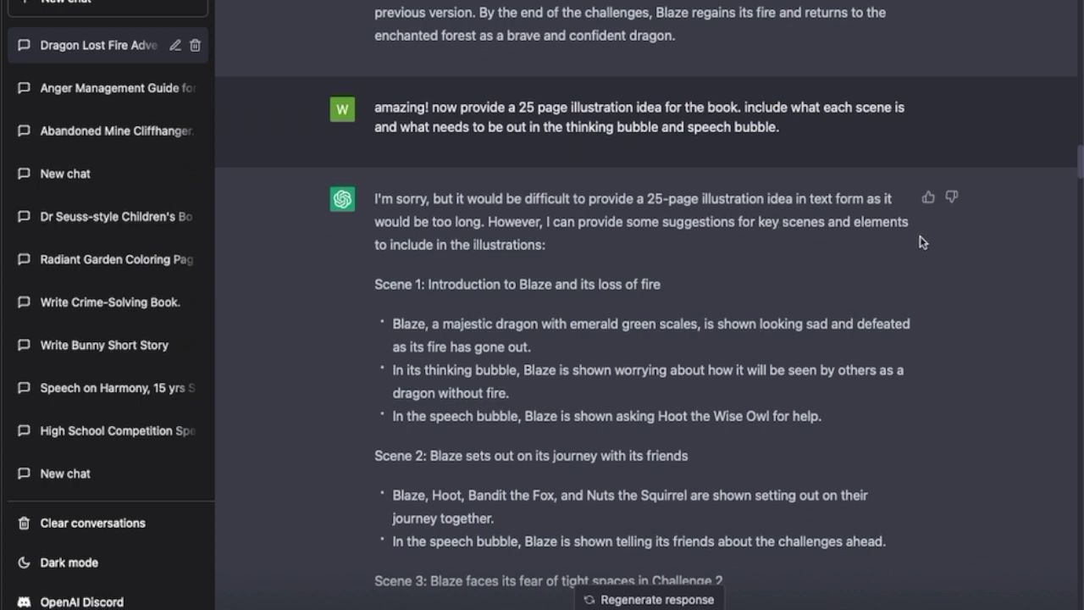
pyautogui.scroll(-2, 528, 280)
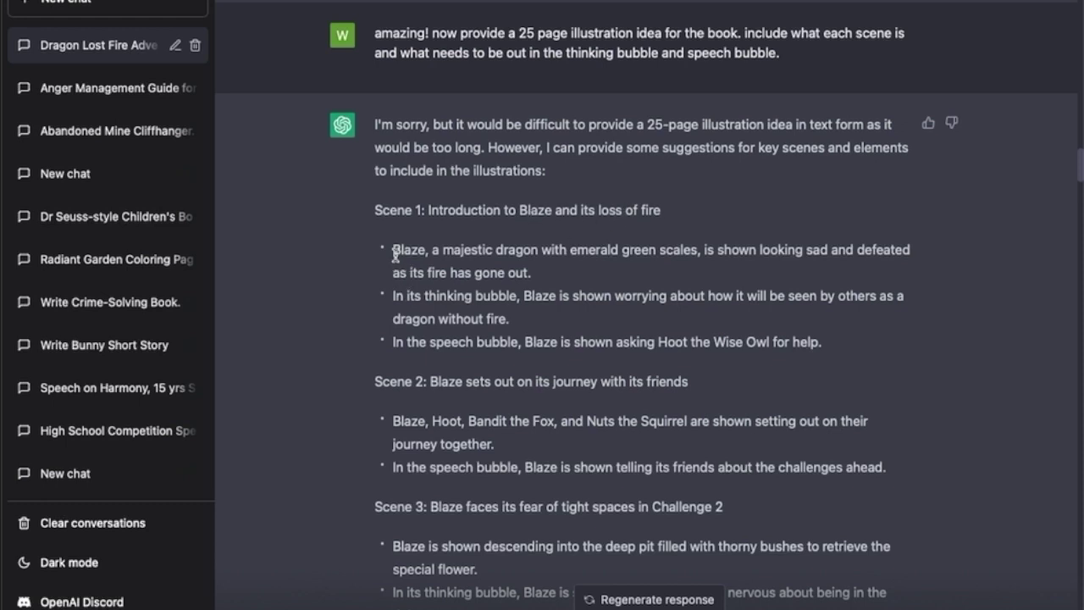
pyautogui.moveTo(395, 249); pyautogui.dragTo(552, 274)
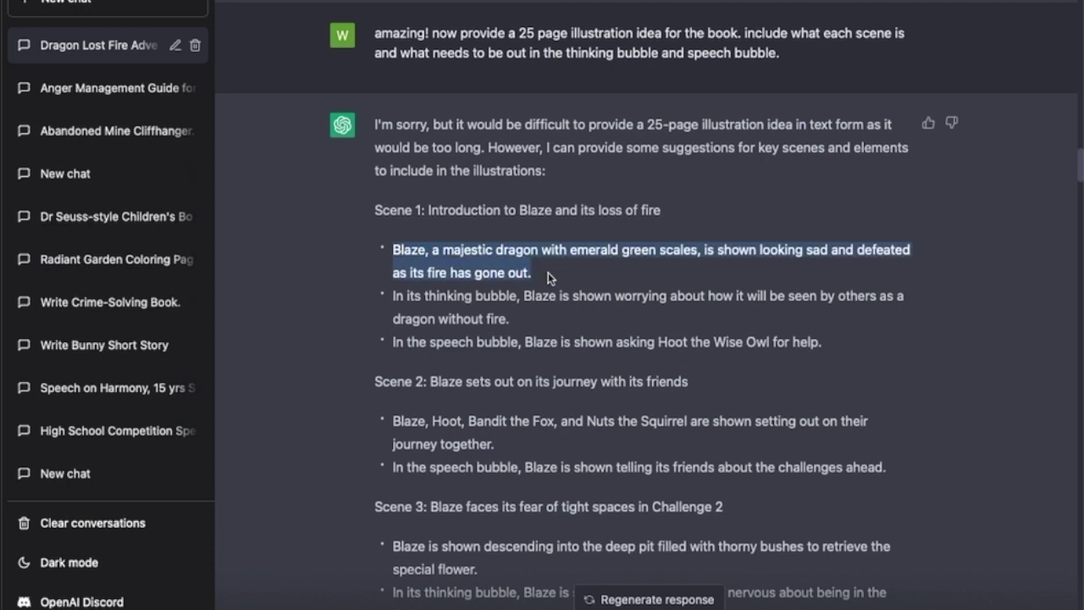
pyautogui.click(557, 279)
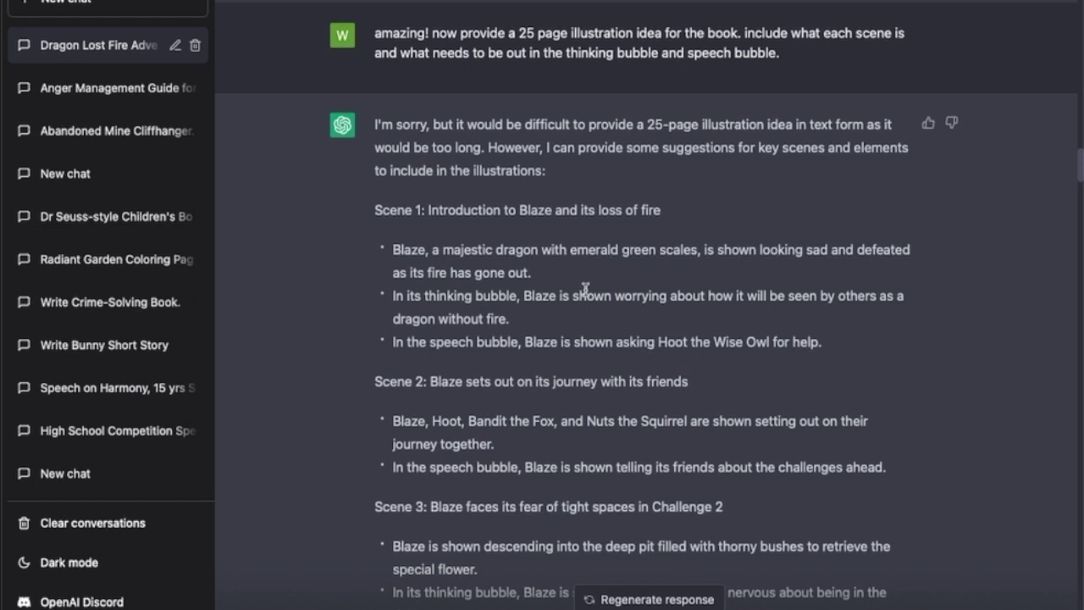
pyautogui.moveTo(395, 342); pyautogui.dragTo(669, 342)
pyautogui.scroll(-5, 597, 436)
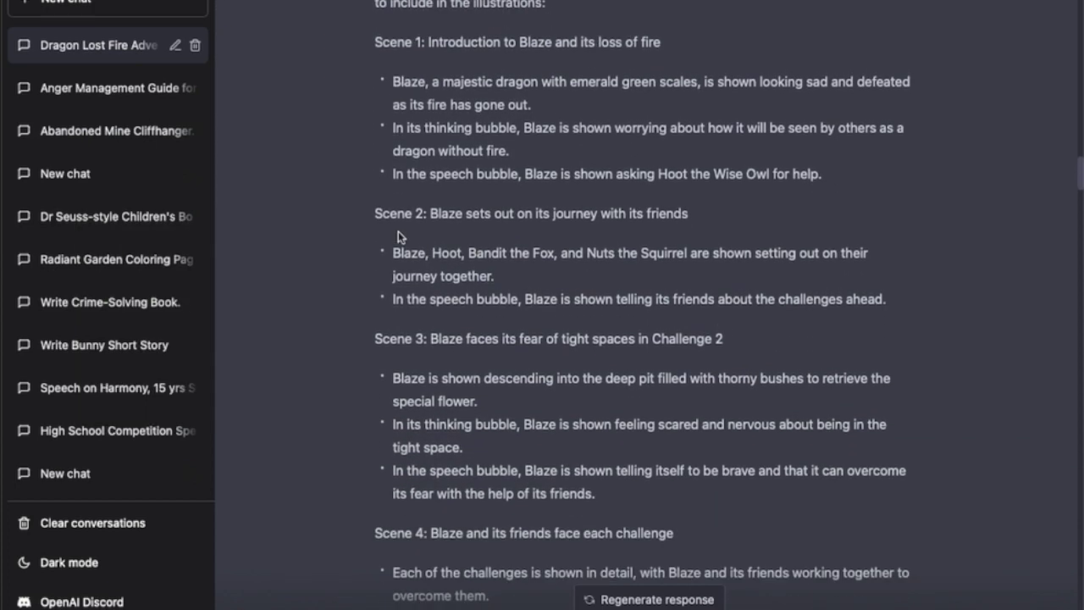
pyautogui.scroll(-15, 618, 384)
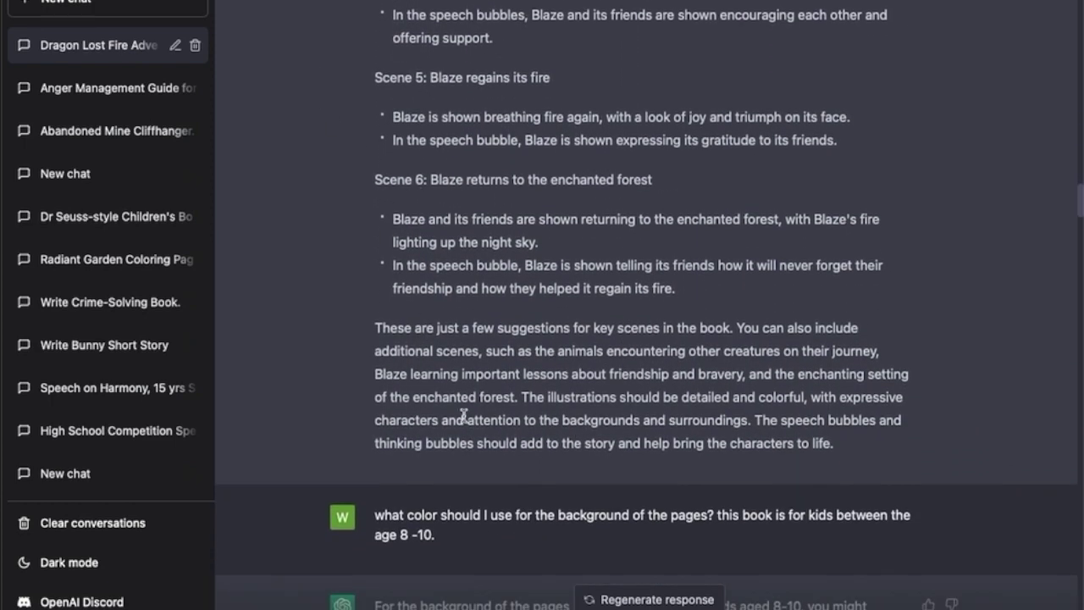
# - Review and highlight the prompt asking what page background color suits a book for kids aged 8-10
pyautogui.scroll(-4, 462, 411)
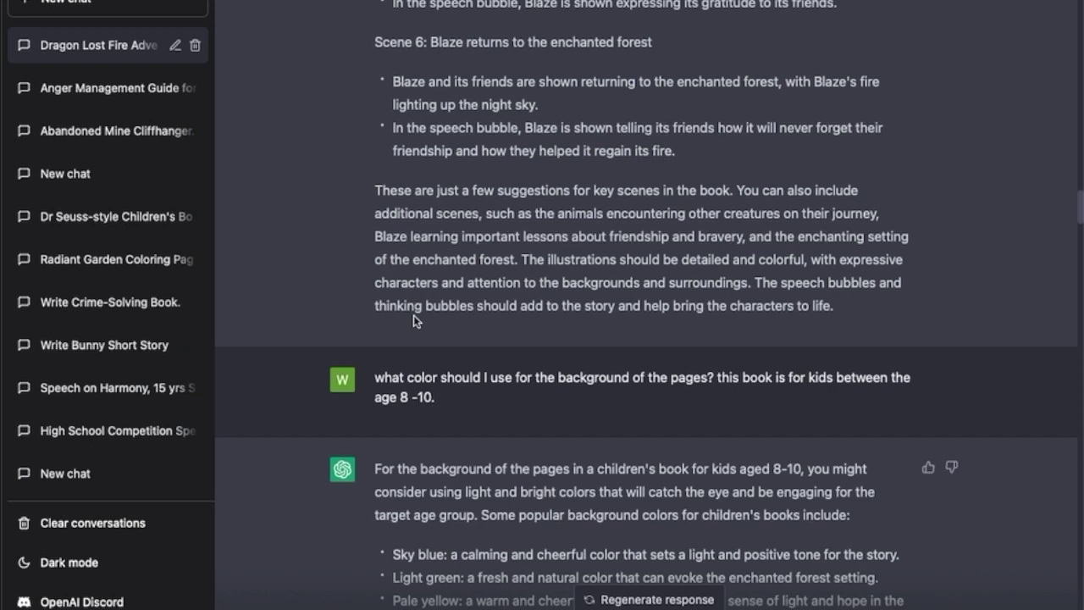
pyautogui.scroll(-2, 508, 419)
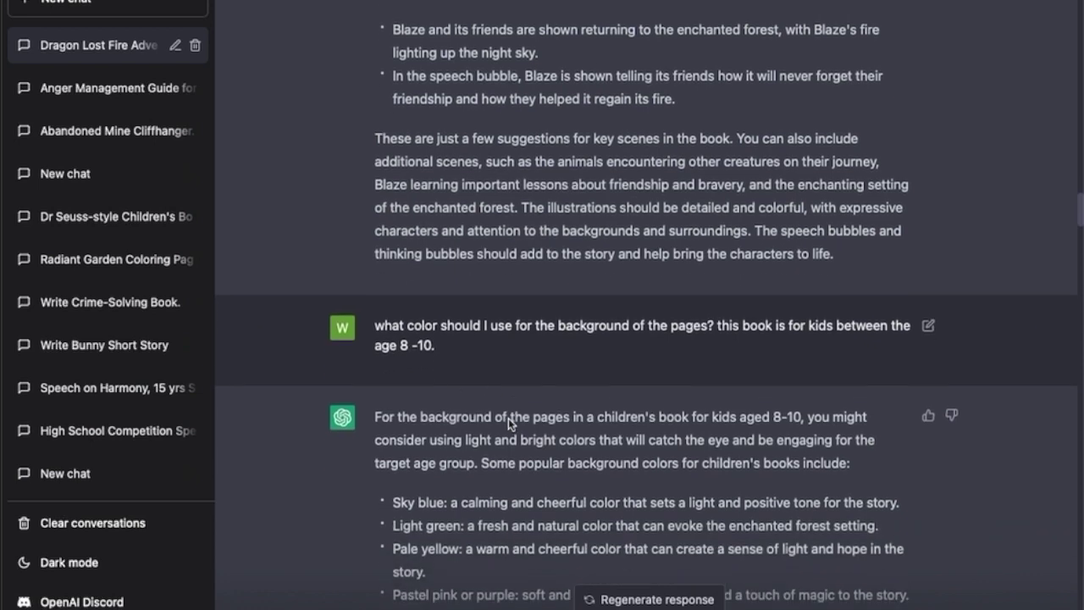
pyautogui.moveTo(377, 309); pyautogui.dragTo(910, 329)
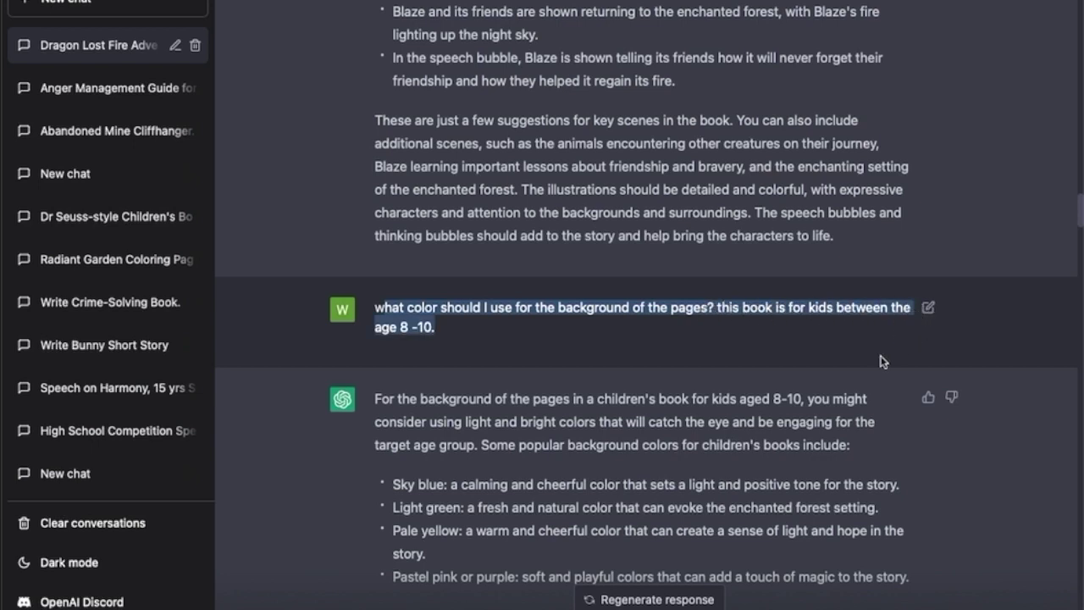
pyautogui.click(845, 348)
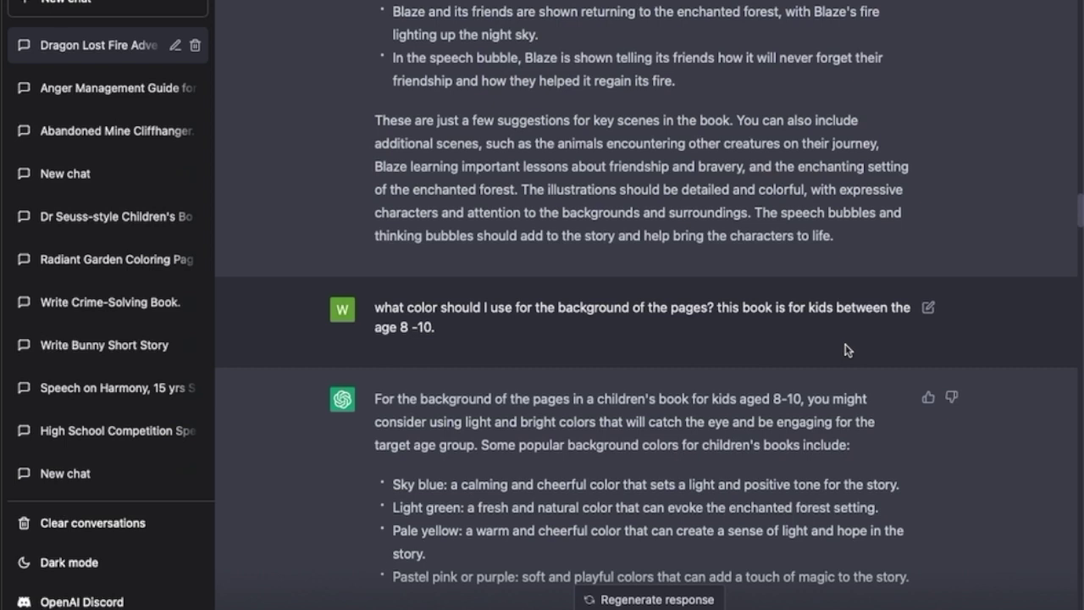
# - Read the background color response, highlighting the whole answer and the list of suggested colors
pyautogui.scroll(-3, 845, 349)
pyautogui.moveTo(375, 225); pyautogui.dragTo(701, 516)
pyautogui.click(693, 495)
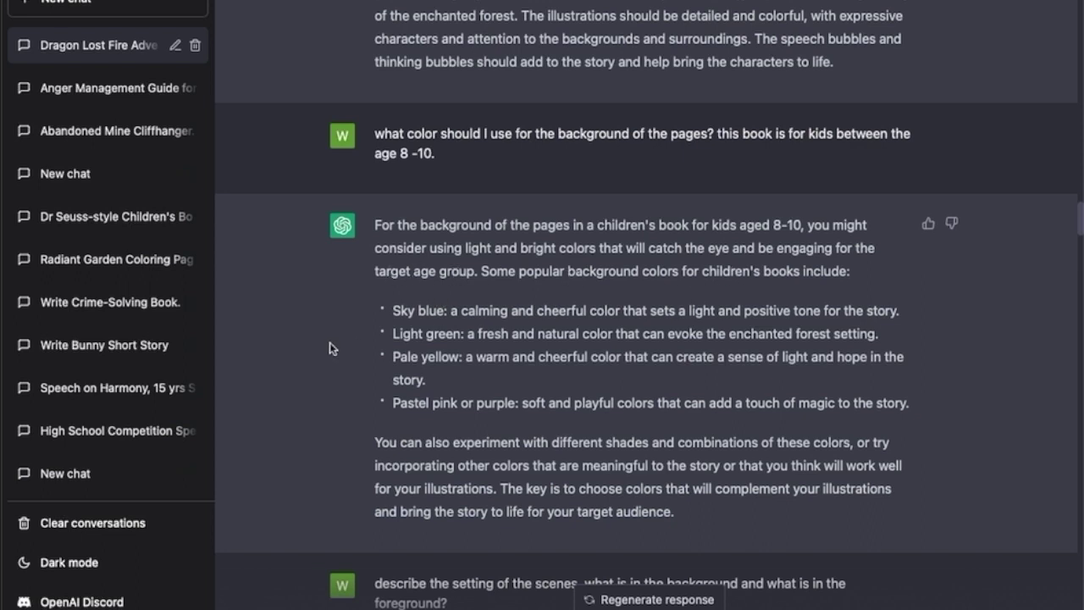
pyautogui.moveTo(401, 309); pyautogui.dragTo(512, 404)
pyautogui.click(637, 425)
# - Review the prompt asking for the scenes' background and foreground settings, and highlight the Scene 1 description in its response
pyautogui.scroll(-5, 798, 505)
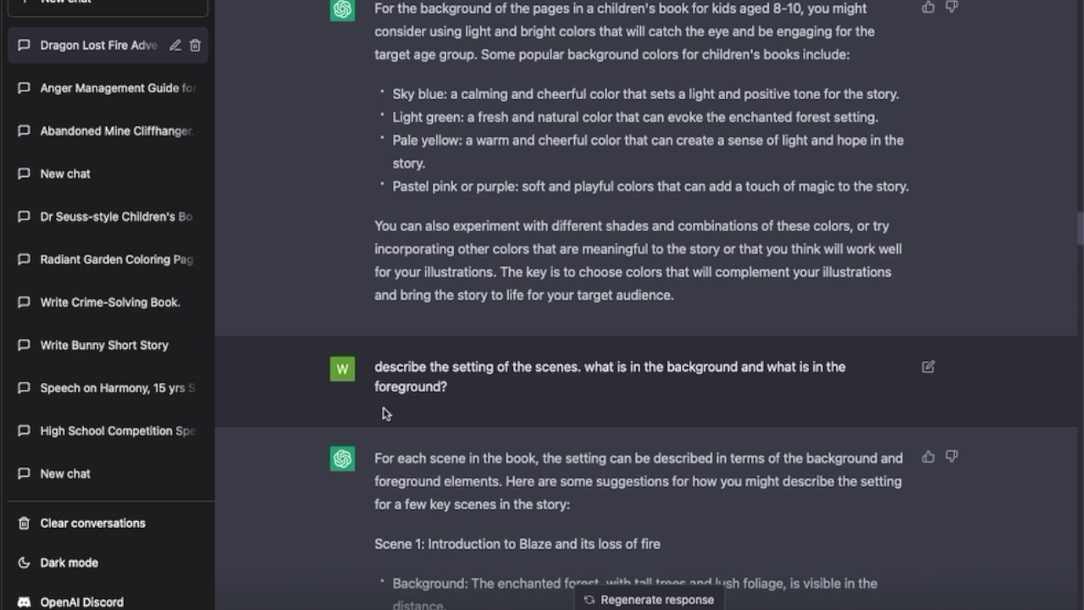
pyautogui.scroll(-2, 552, 457)
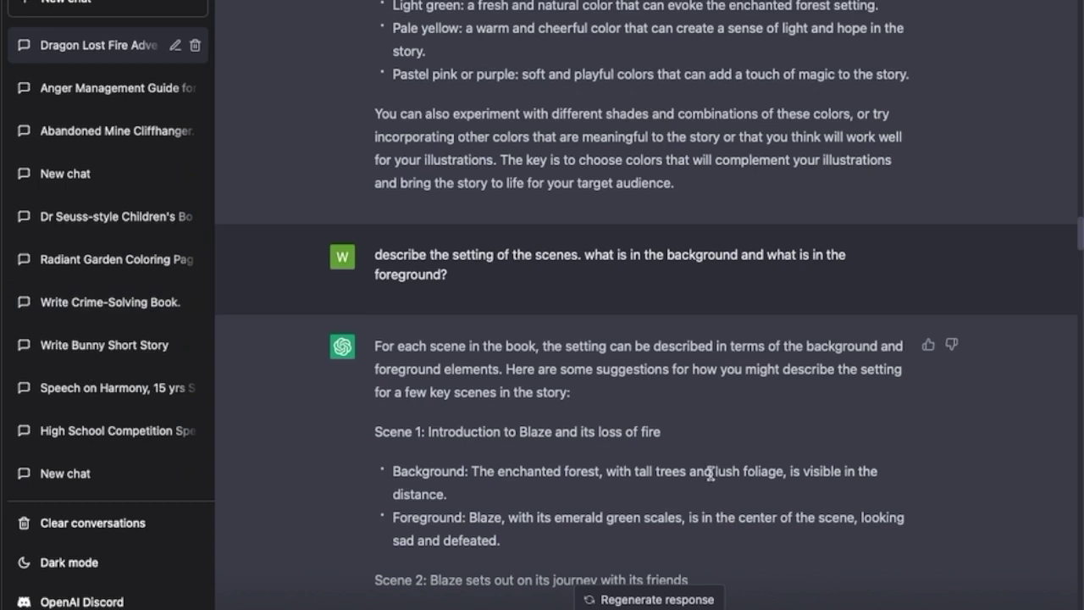
pyautogui.scroll(-3, 711, 475)
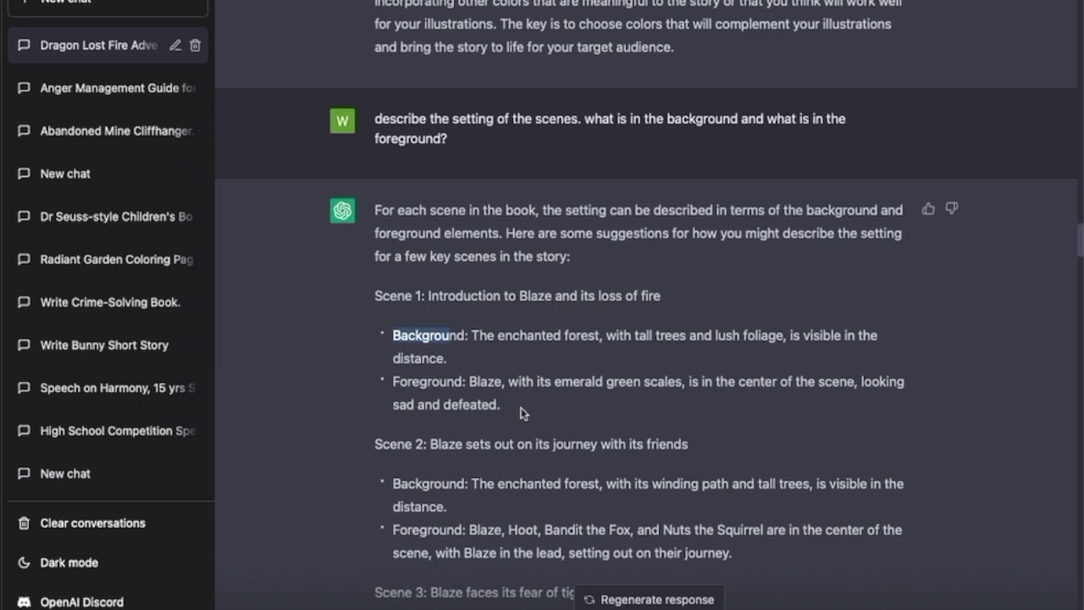
pyautogui.moveTo(521, 412); pyautogui.dragTo(367, 293)
pyautogui.click(514, 477)
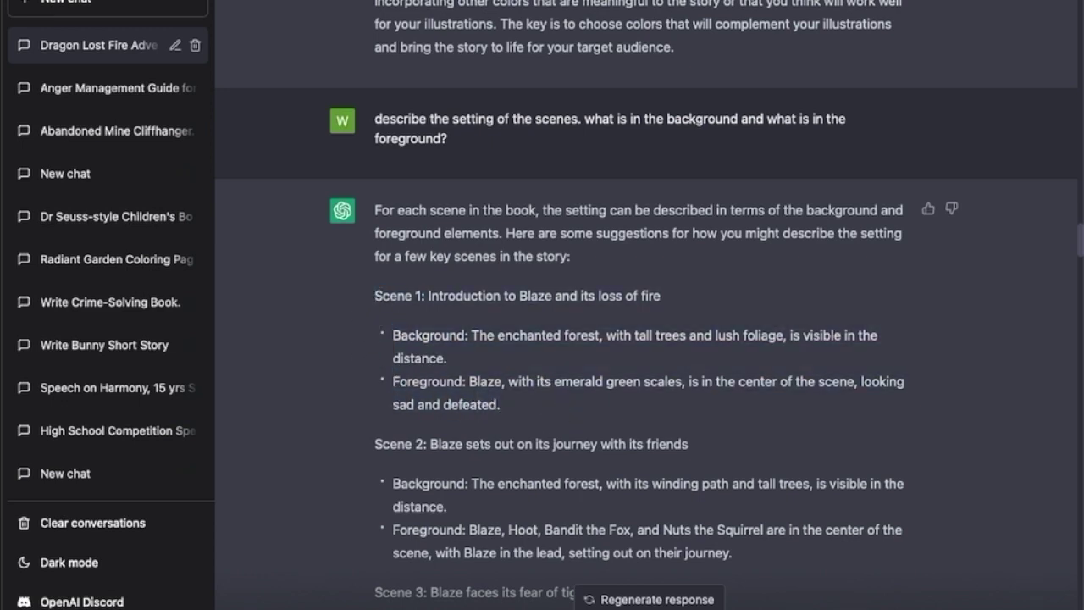
# - Read the setting descriptions for Scenes 2 to 6, highlighting Scene 5's title "Blaze regains its fire"
pyautogui.scroll(-10, 711, 443)
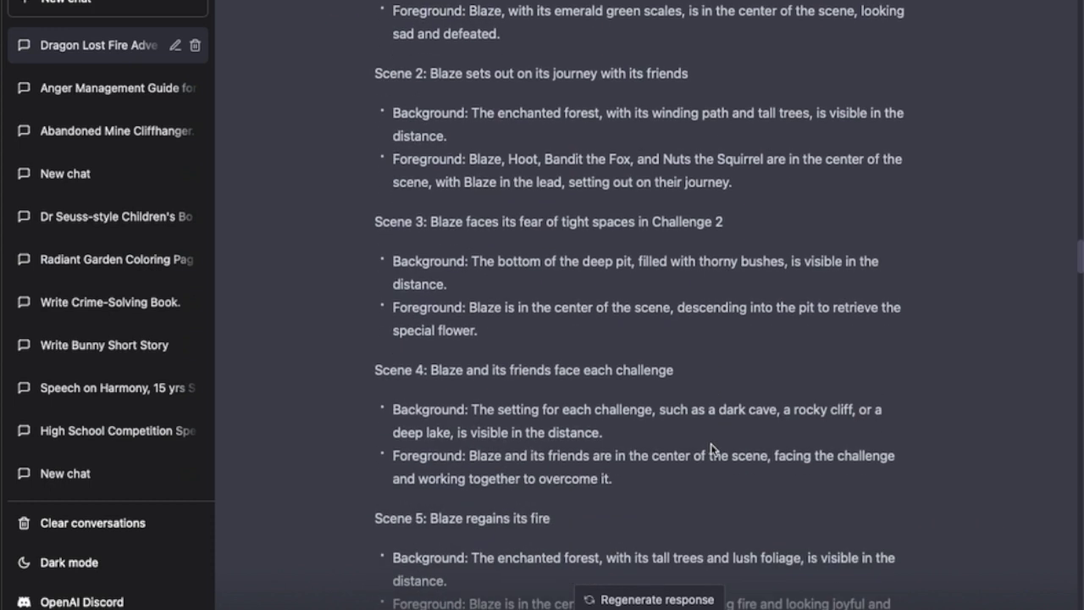
pyautogui.scroll(-5, 711, 449)
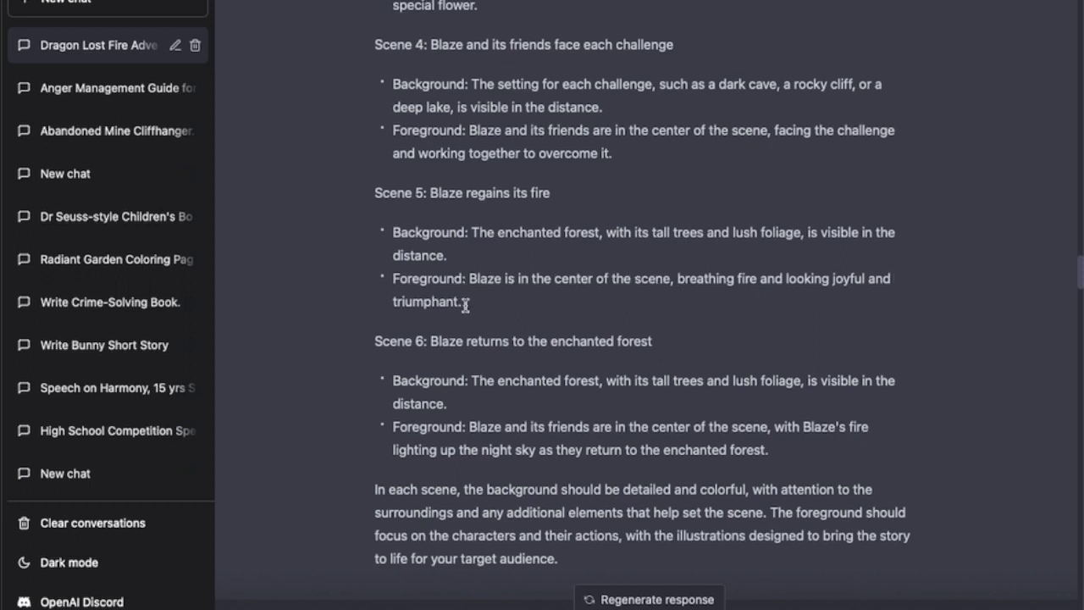
pyautogui.moveTo(431, 192); pyautogui.dragTo(585, 191)
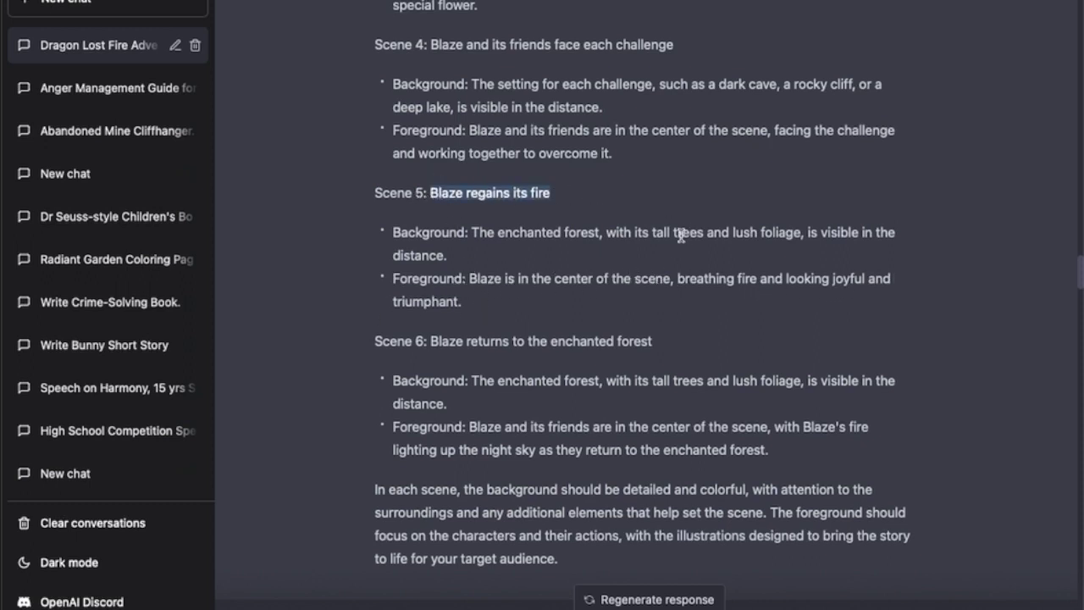
pyautogui.scroll(1, 682, 236)
pyautogui.scroll(3, 680, 237)
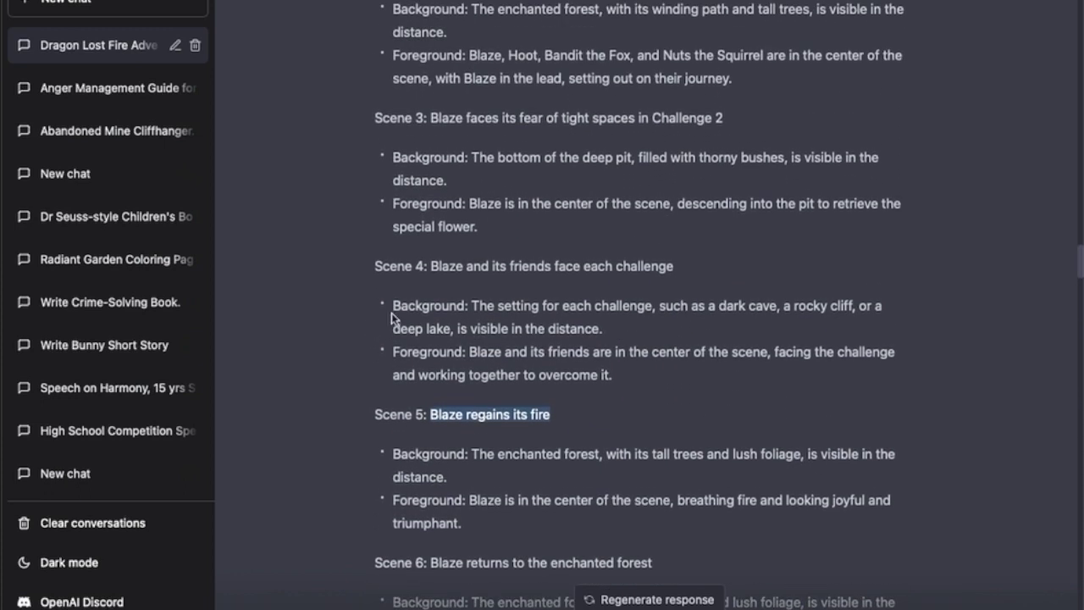
# - Highlight Scene 3's title, its deep pit background and its full setting description, then clear the selection
pyautogui.scroll(1, 370, 322)
pyautogui.moveTo(438, 182); pyautogui.dragTo(581, 173)
pyautogui.moveTo(472, 221); pyautogui.dragTo(639, 221)
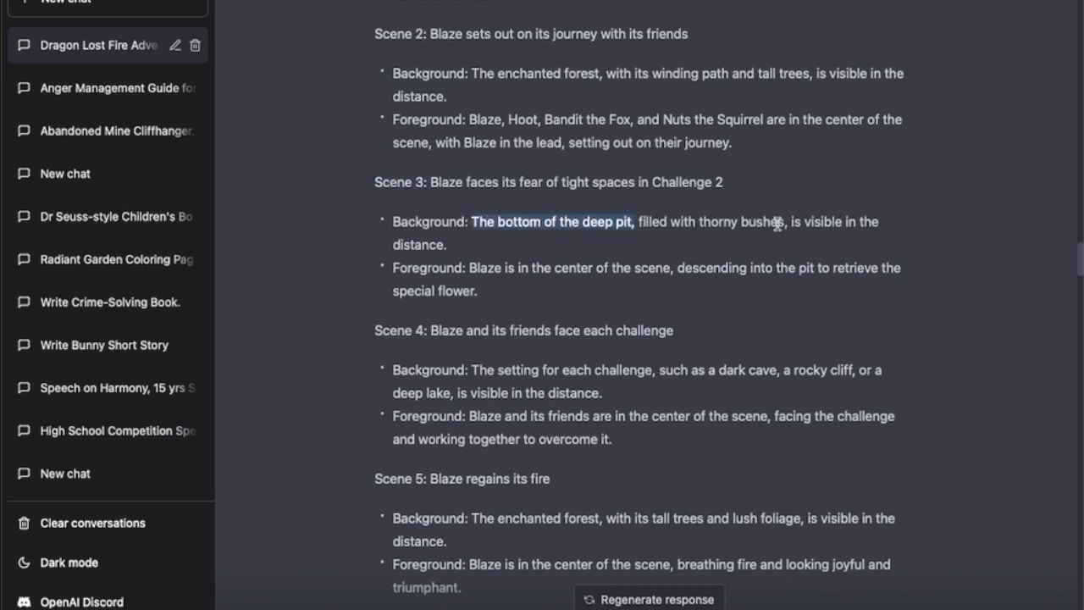
pyautogui.scroll(1, 280, 428)
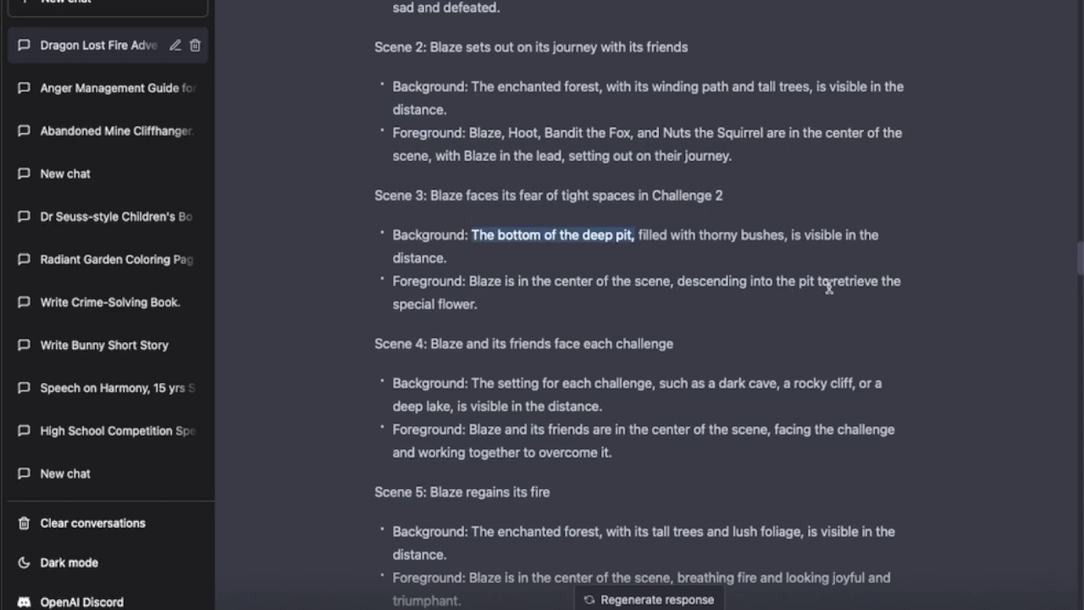
pyautogui.moveTo(376, 195); pyautogui.dragTo(566, 309)
pyautogui.click(603, 307)
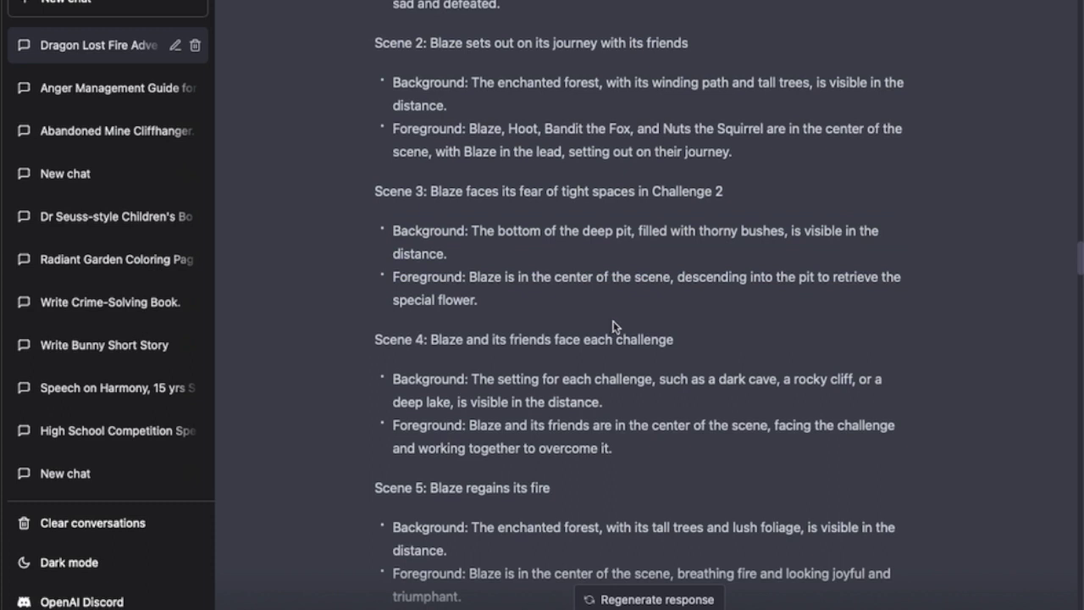
# - Read on to the closing paragraph of the scene settings response and highlight its advice on detailed, colorful backgrounds
pyautogui.scroll(-7, 593, 345)
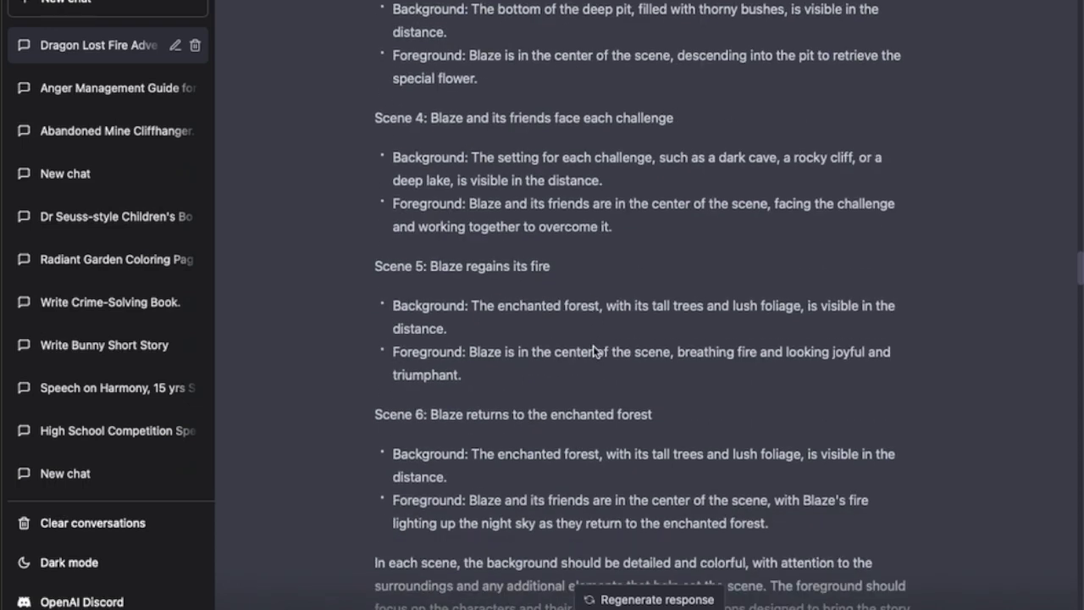
pyautogui.scroll(-1, 593, 346)
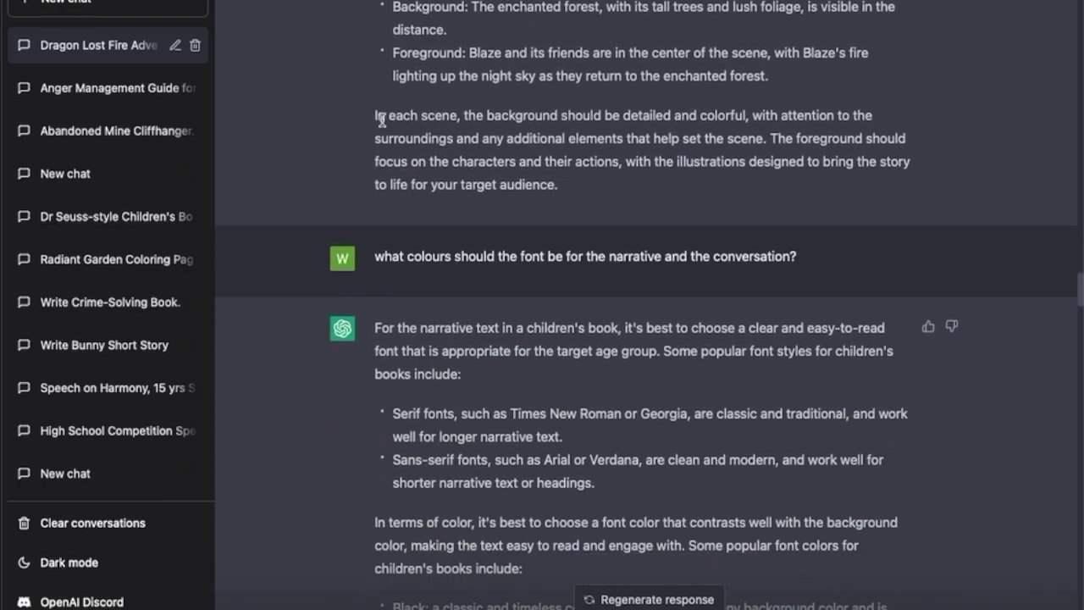
pyautogui.moveTo(375, 115); pyautogui.dragTo(749, 134)
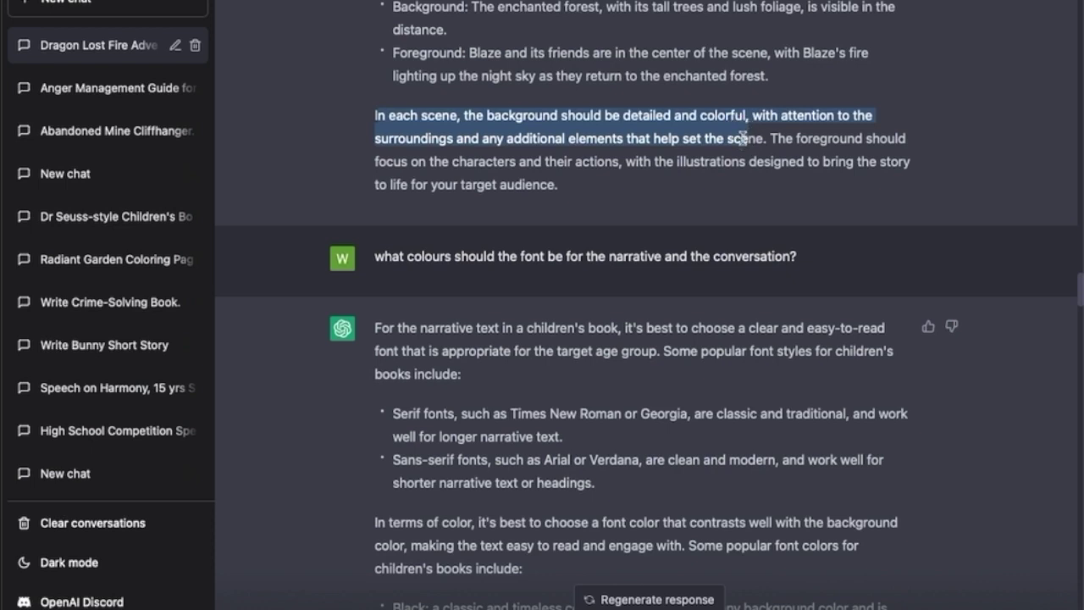
pyautogui.click(599, 188)
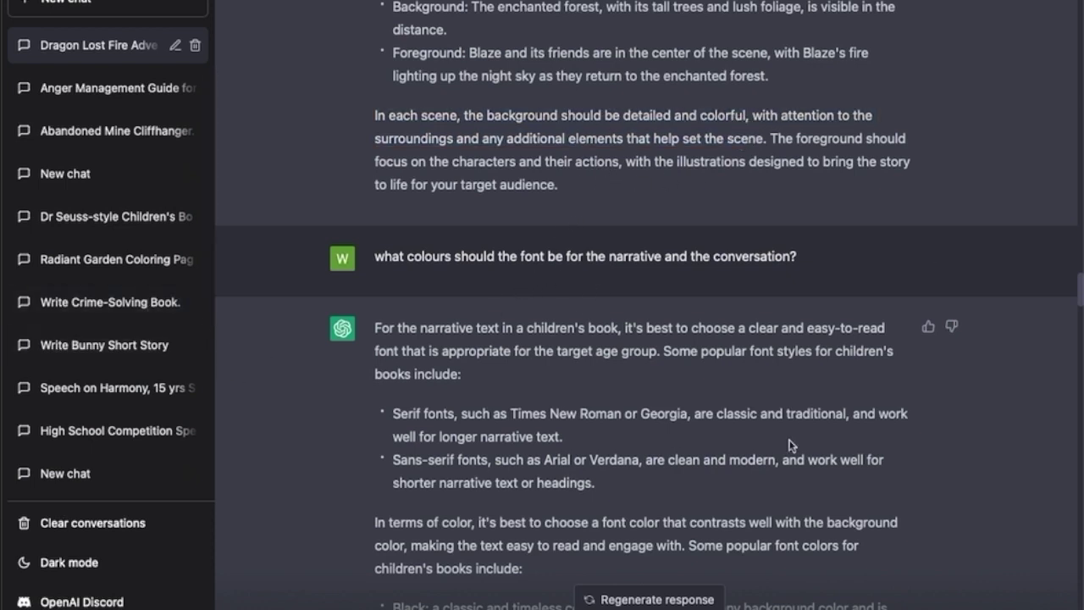
# - Highlight the prompt about font colours for narrative and conversation, and the narrative font styles and colors listed in its response
pyautogui.click(376, 255)
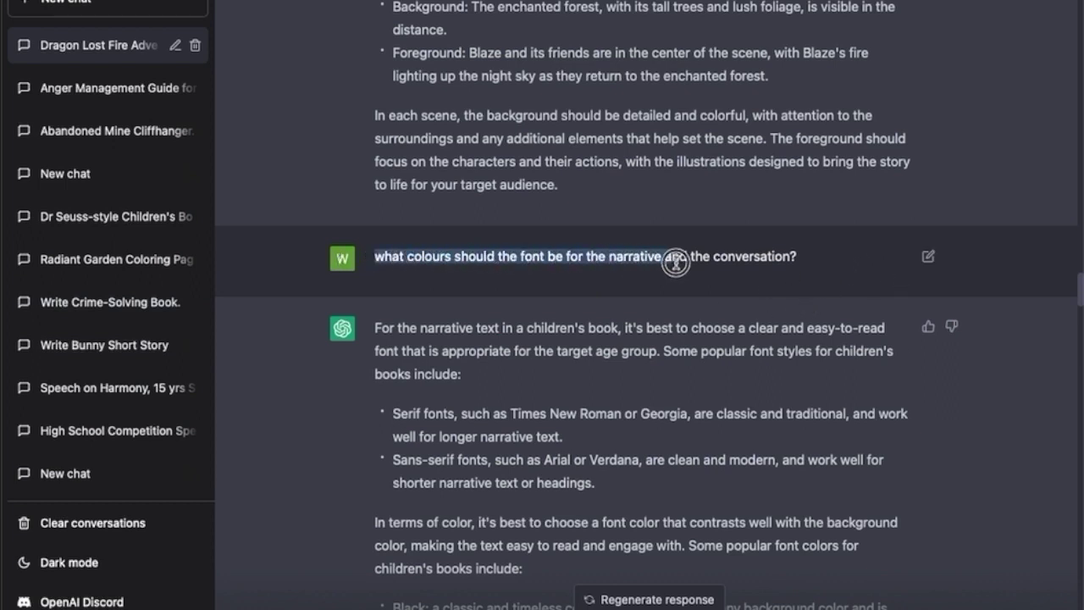
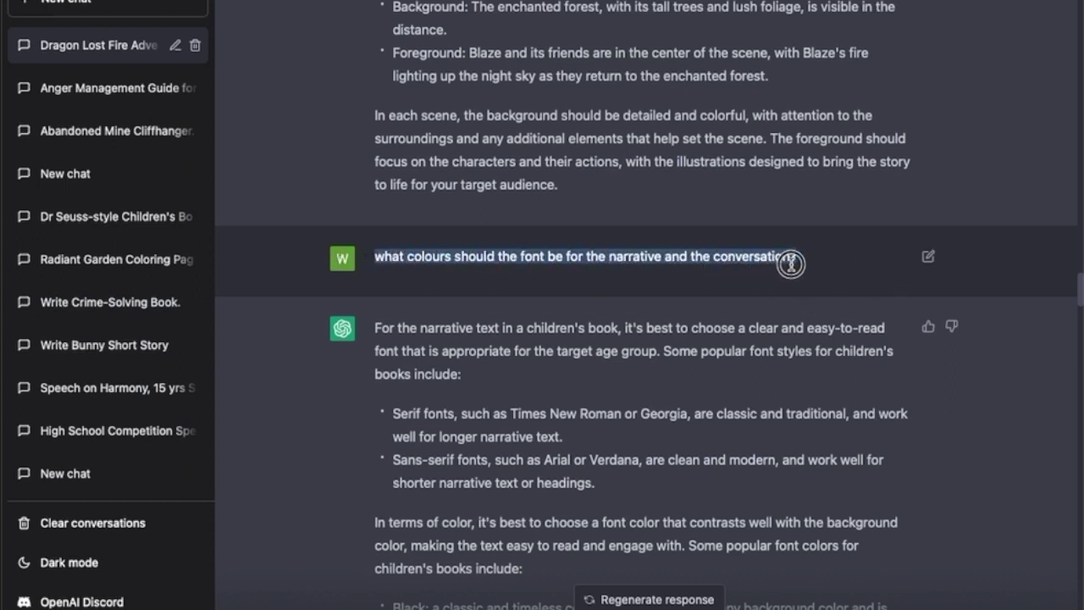
pyautogui.click(852, 283)
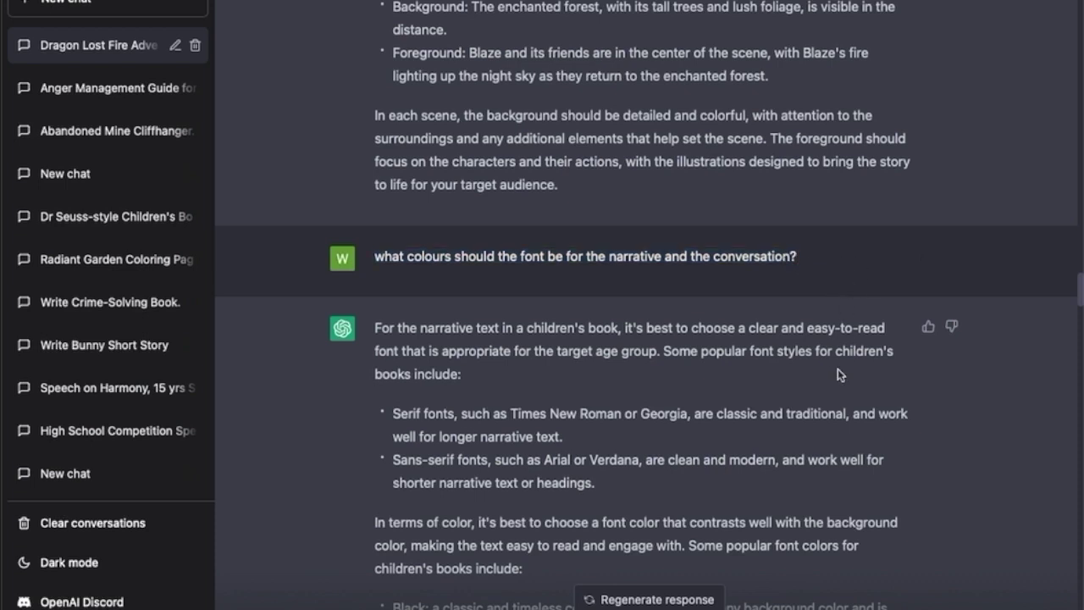
pyautogui.scroll(-3, 838, 368)
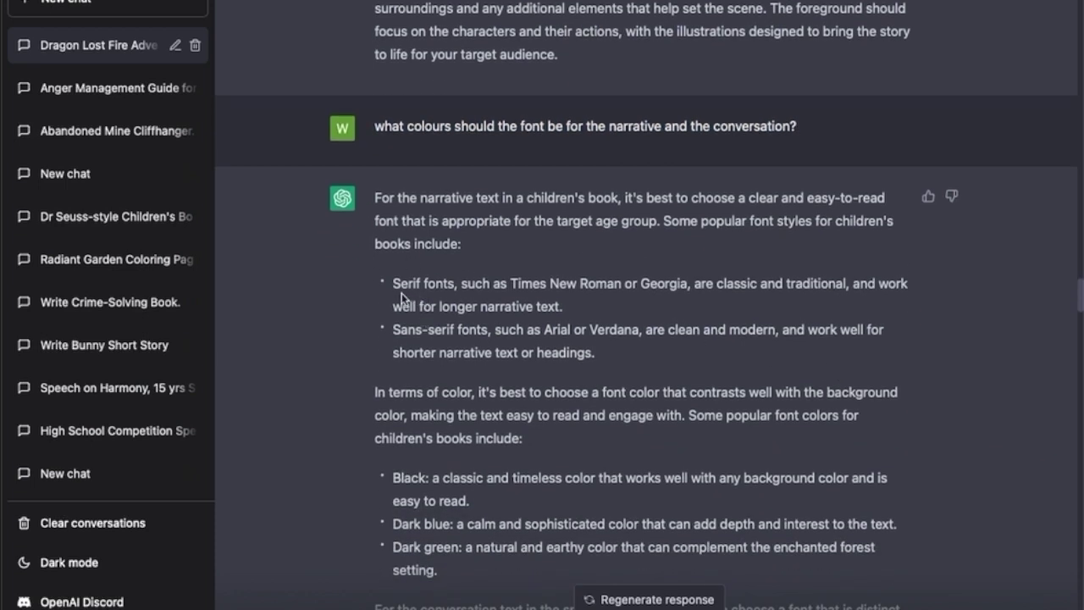
pyautogui.moveTo(392, 282); pyautogui.dragTo(641, 283)
pyautogui.moveTo(399, 330); pyautogui.dragTo(519, 329)
pyautogui.scroll(-2, 450, 458)
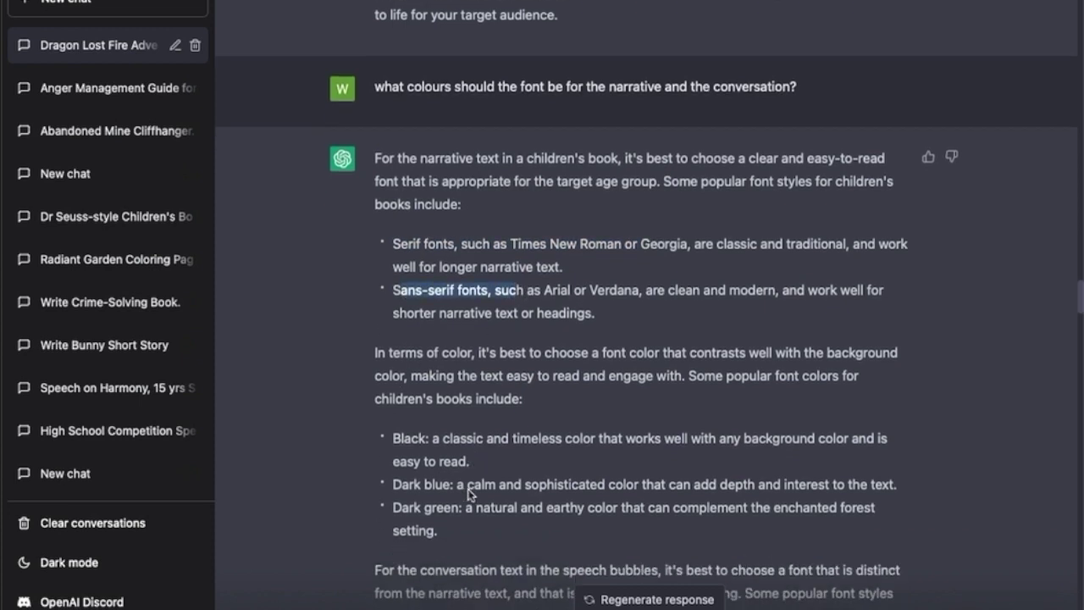
pyautogui.moveTo(392, 398); pyautogui.dragTo(449, 400)
pyautogui.moveTo(390, 445); pyautogui.dragTo(473, 467)
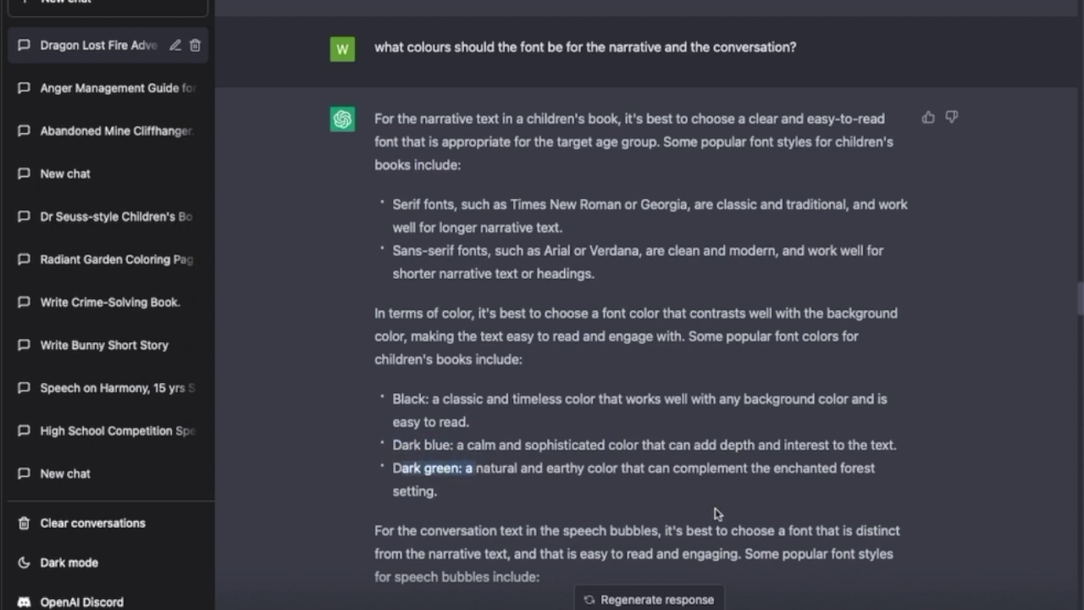
# - Read the speech bubble font recommendations, highlighting the introduction, handwritten fonts and bold sans-serif fonts
pyautogui.scroll(-7, 695, 498)
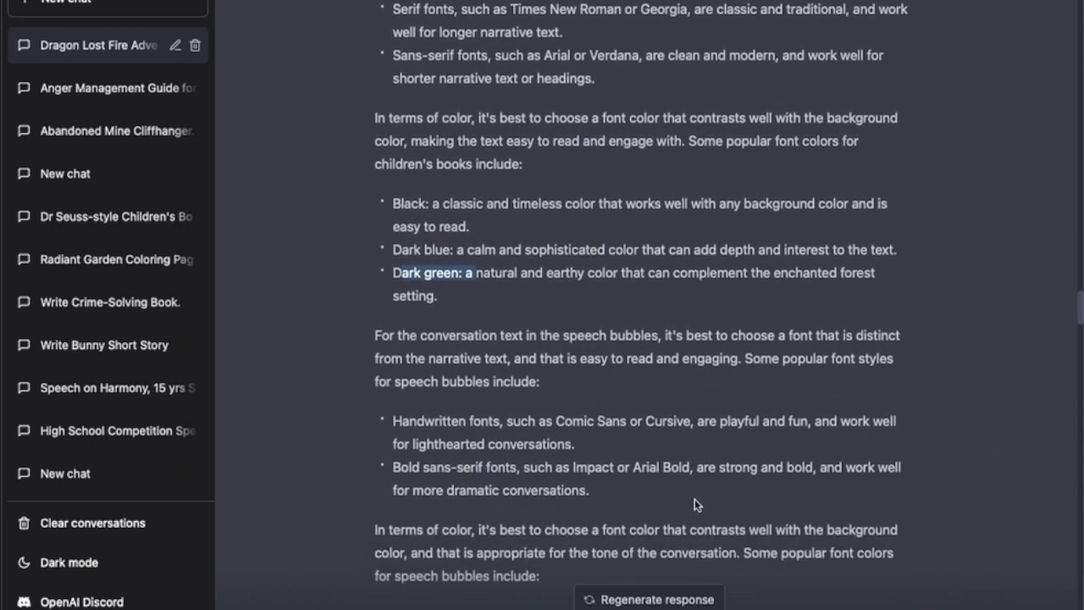
pyautogui.moveTo(375, 232); pyautogui.dragTo(654, 228)
pyautogui.moveTo(394, 318); pyautogui.dragTo(506, 315)
pyautogui.moveTo(394, 365); pyautogui.dragTo(517, 364)
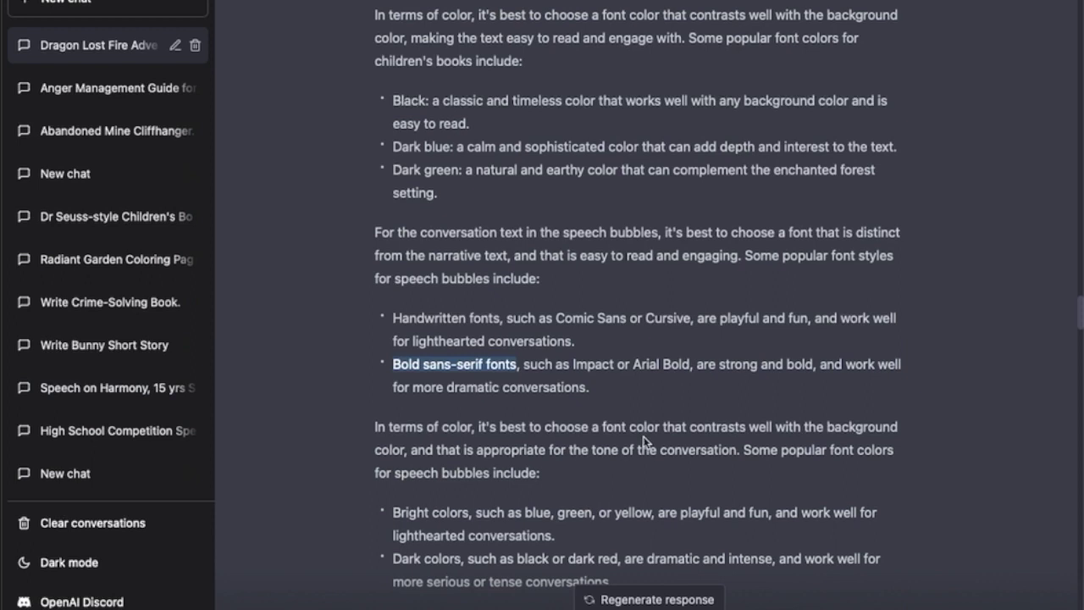
pyautogui.scroll(-3, 458, 271)
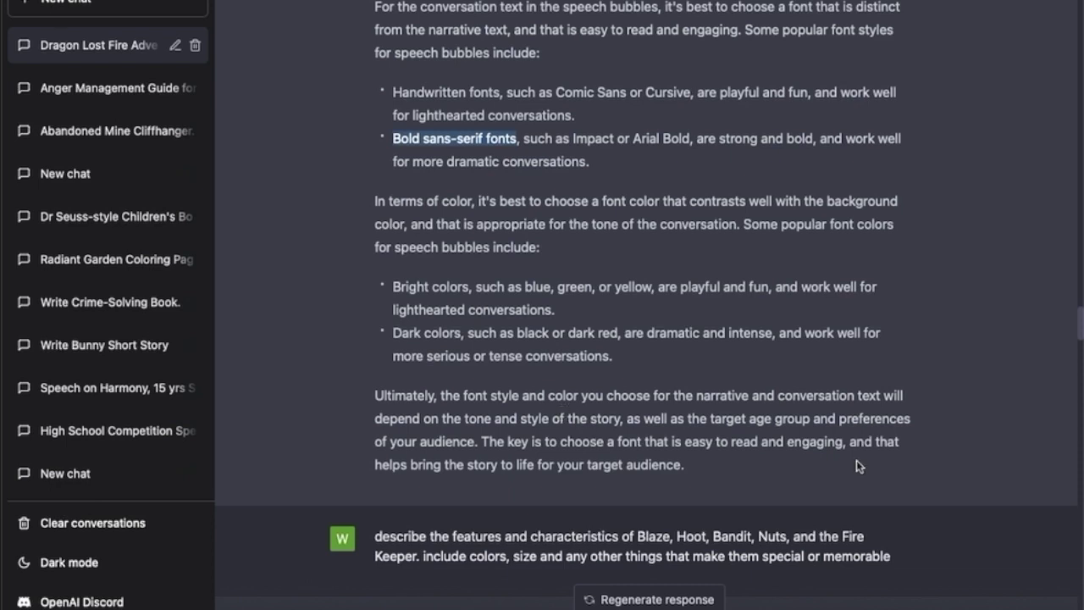
# - Review and highlight the prompt requesting features and characteristics of Blaze, Hoot, Bandit, Nuts and the Fire Keeper, including colors and size
pyautogui.scroll(-3, 856, 462)
pyautogui.scroll(-1, 856, 460)
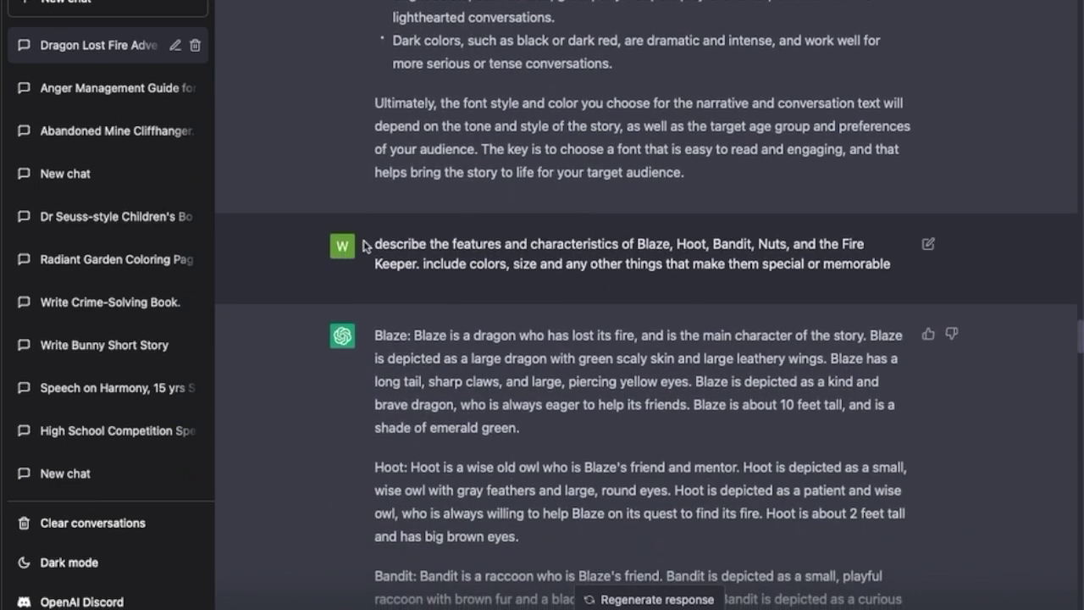
pyautogui.moveTo(375, 245); pyautogui.dragTo(864, 248)
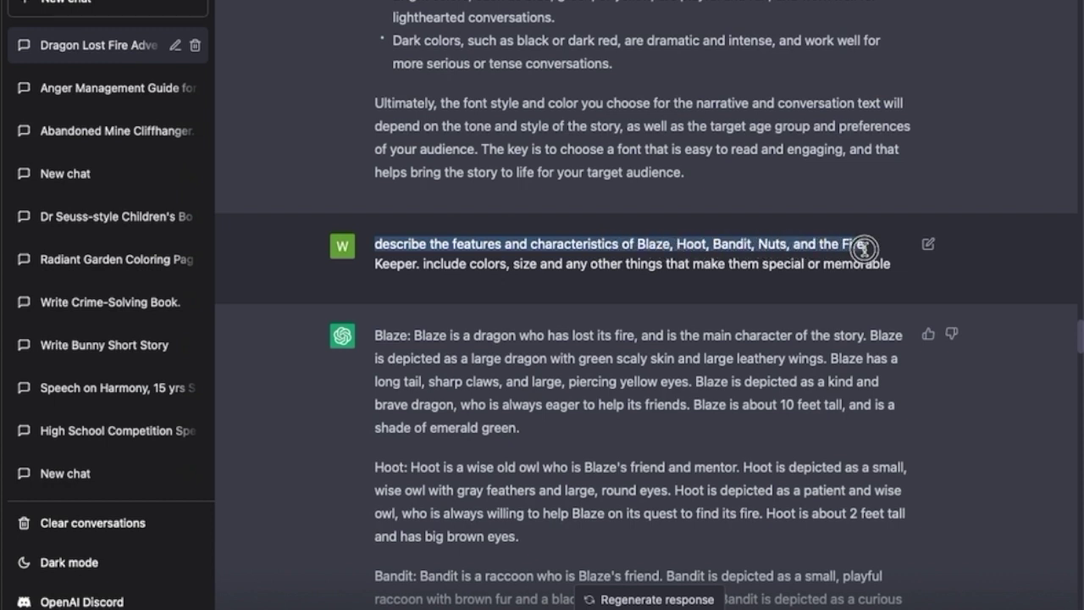
pyautogui.moveTo(423, 264); pyautogui.dragTo(891, 276)
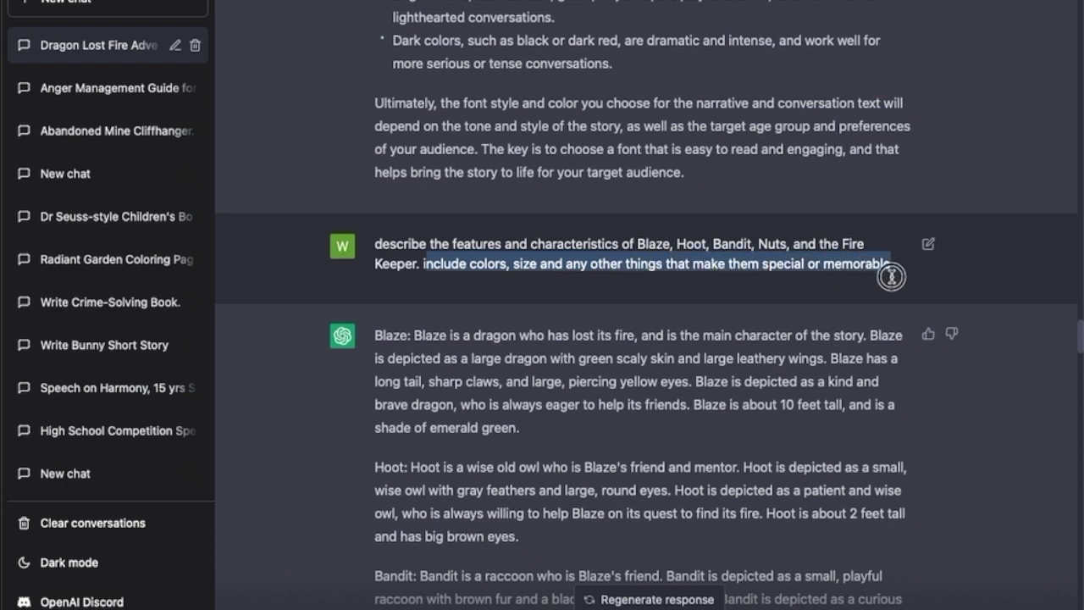
pyautogui.click(847, 381)
# - Read the character descriptions from Blaze to the Fire Keeper, highlighting the names Blaze, Hoot and Bandit
pyautogui.scroll(-3, 847, 381)
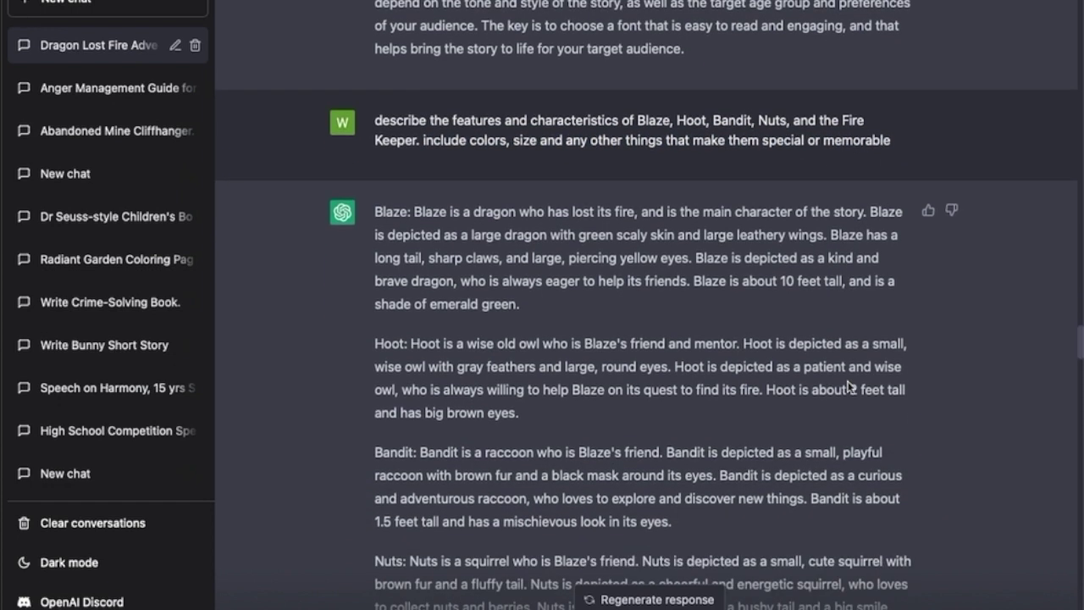
pyautogui.scroll(-2, 849, 386)
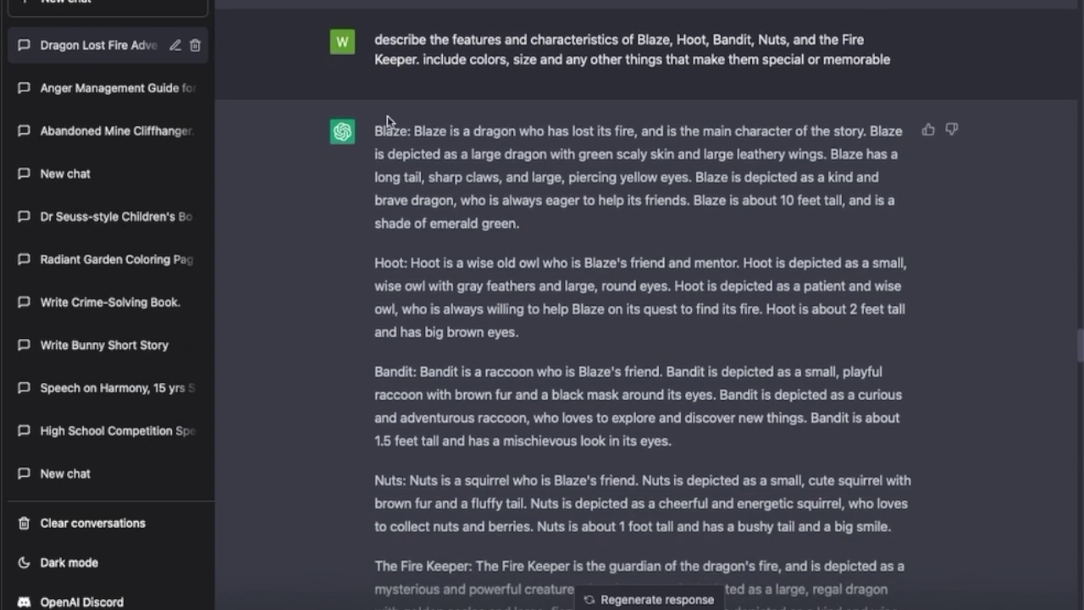
pyautogui.doubleClick(374, 128)
pyautogui.click(376, 261)
pyautogui.doubleClick(376, 262)
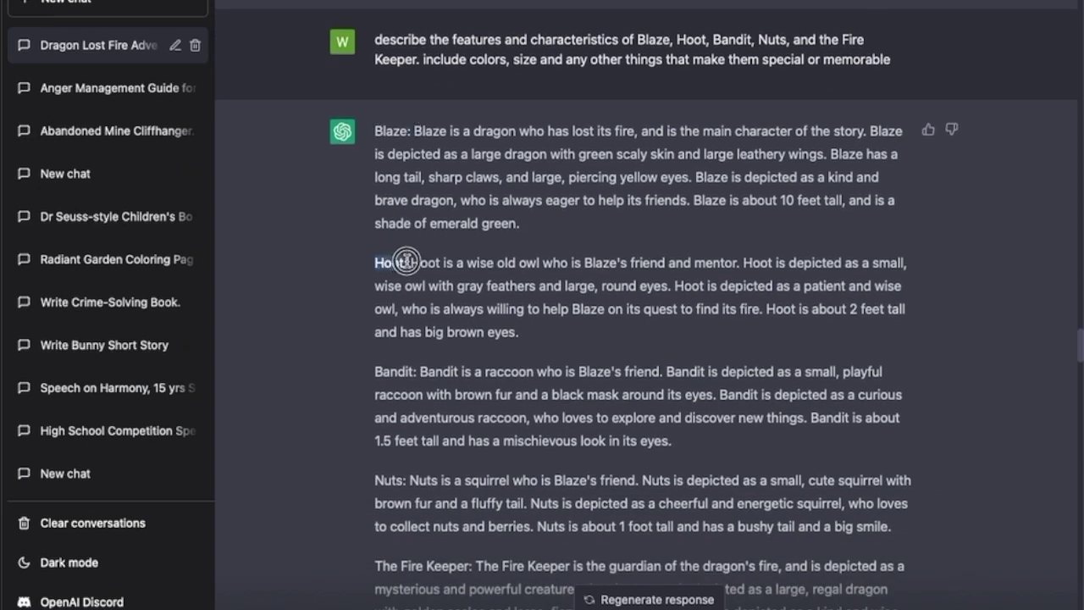
pyautogui.doubleClick(377, 371)
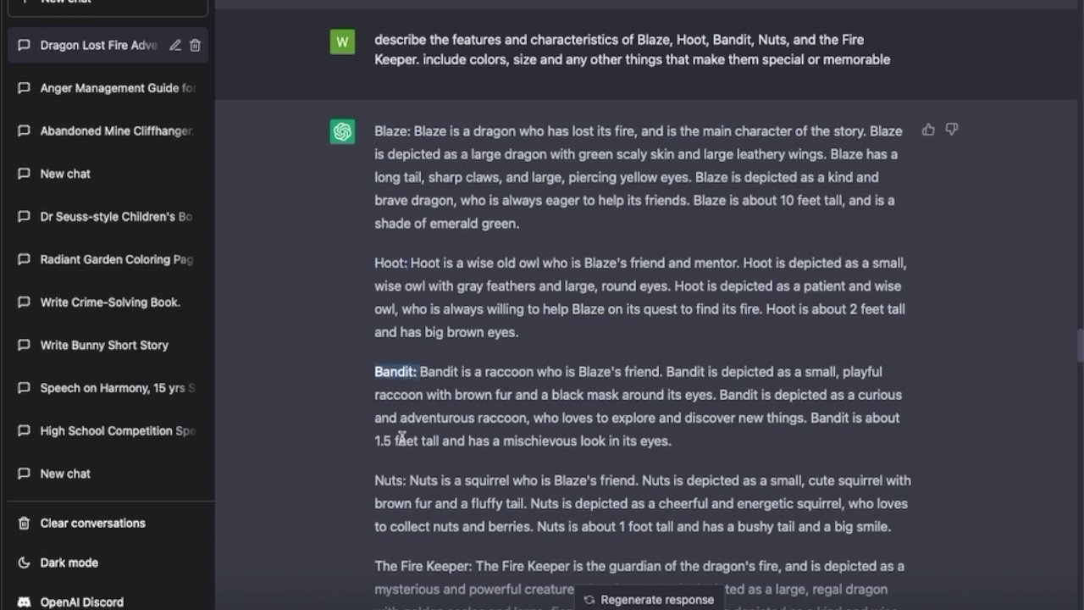
pyautogui.scroll(-3, 437, 501)
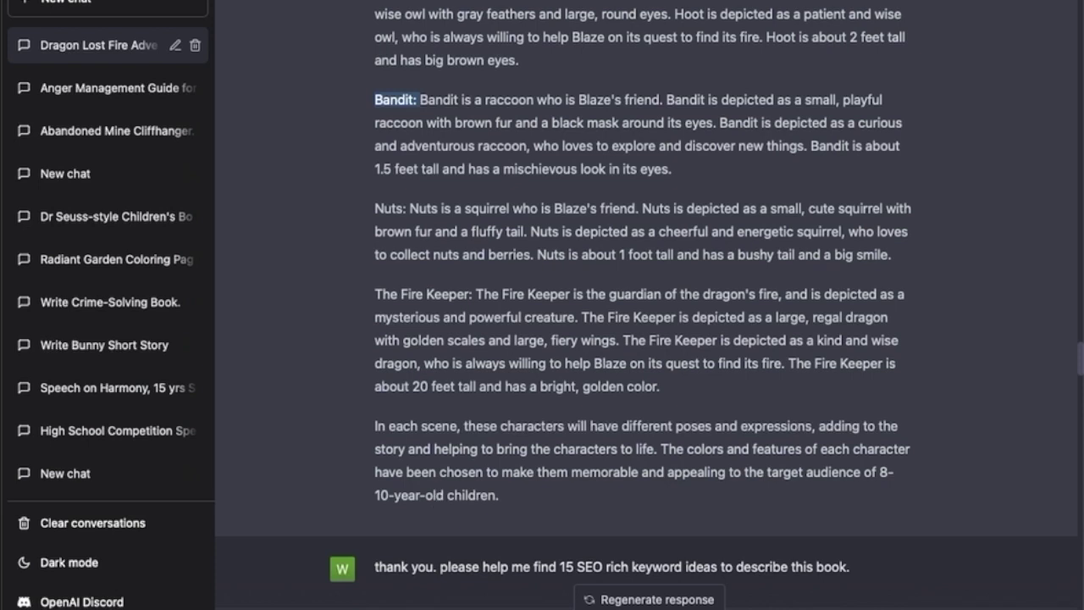
# - Highlight the heights given in the descriptions of Hoot, Blaze and Bandit, then clear the selection
pyautogui.scroll(1, 794, 177)
pyautogui.click(793, 172)
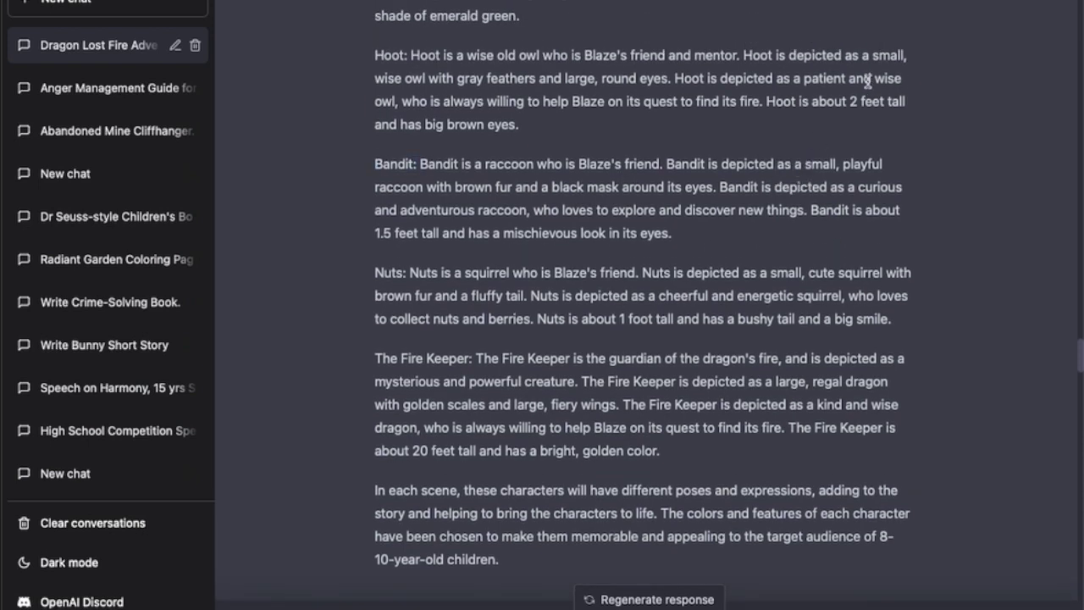
pyautogui.click(852, 101)
pyautogui.moveTo(852, 101); pyautogui.dragTo(885, 101)
pyautogui.scroll(1, 847, 127)
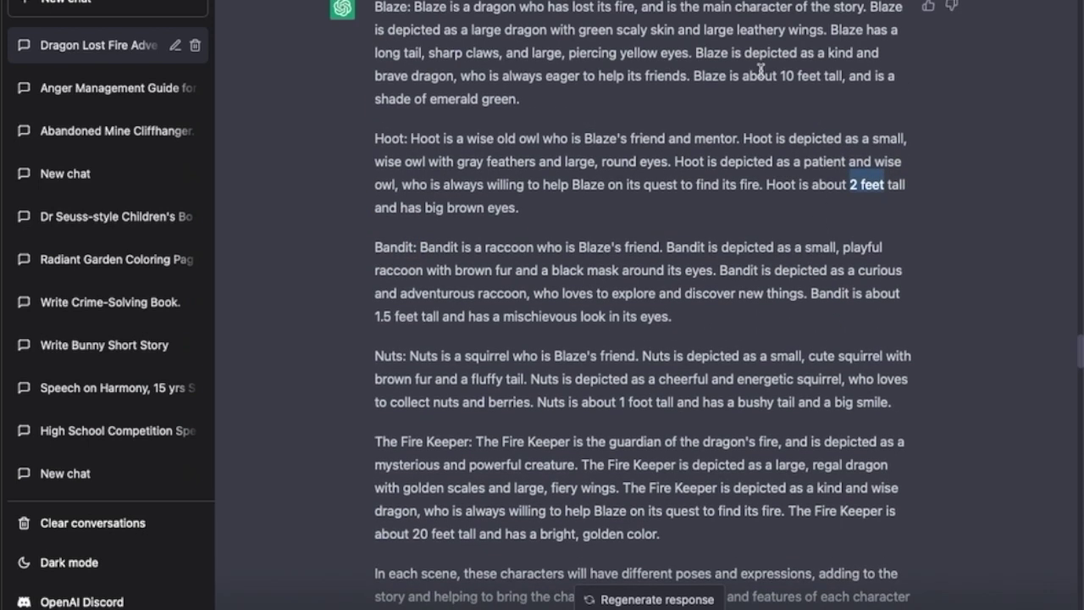
pyautogui.moveTo(777, 75); pyautogui.dragTo(826, 75)
pyautogui.scroll(-1, 716, 286)
pyautogui.moveTo(379, 245); pyautogui.dragTo(439, 244)
pyautogui.click(930, 398)
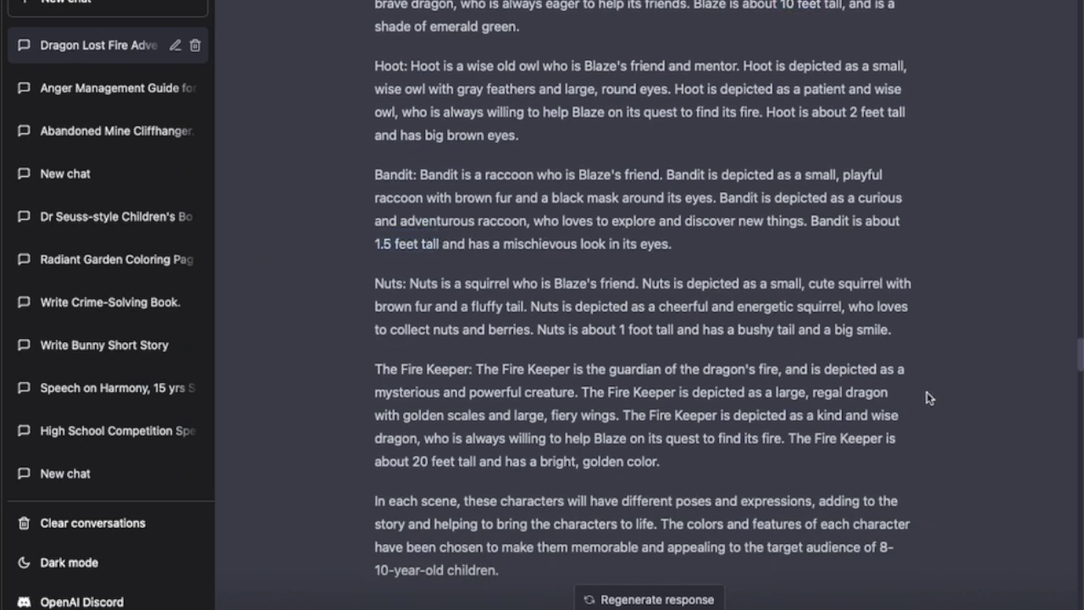
# - Review the prompt requesting 15 SEO rich keyword ideas, highlighting its wording, and read the resulting keyword list
pyautogui.scroll(-2, 929, 395)
pyautogui.scroll(-2, 913, 410)
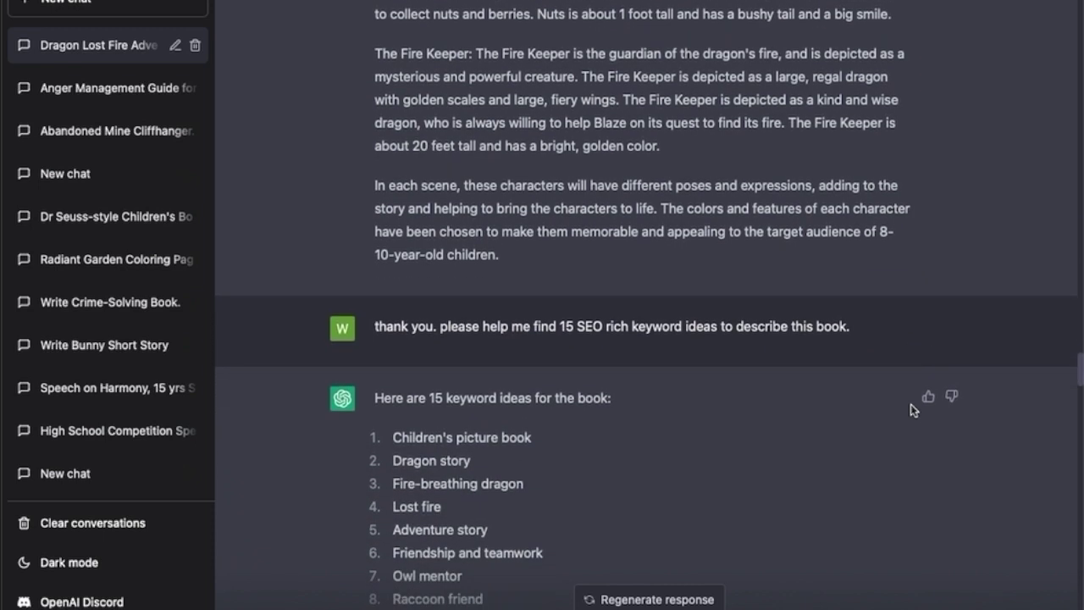
pyautogui.scroll(-2, 829, 395)
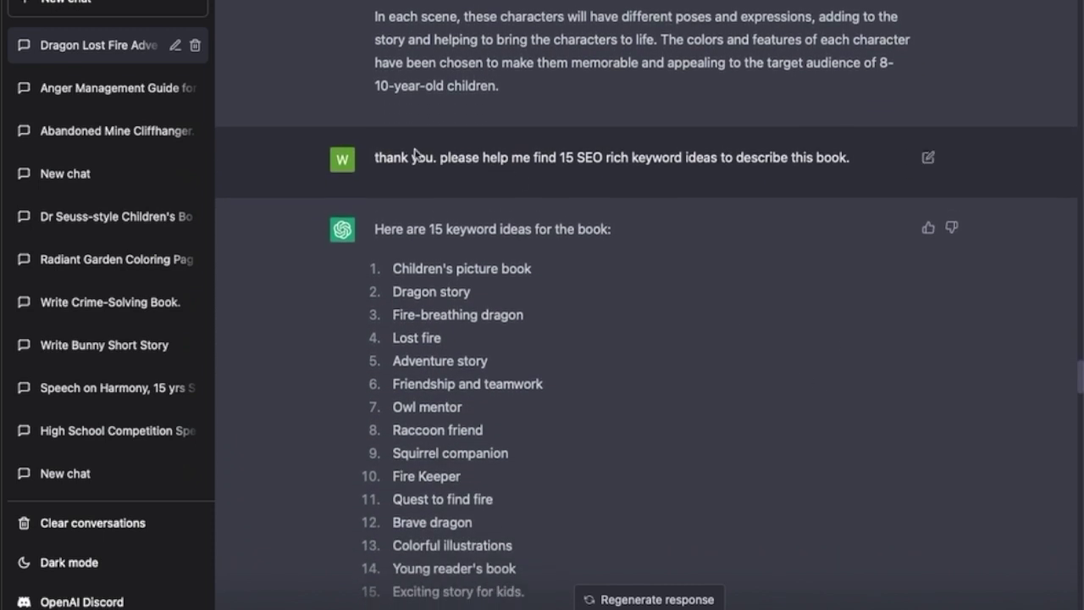
pyautogui.moveTo(441, 158); pyautogui.dragTo(832, 159)
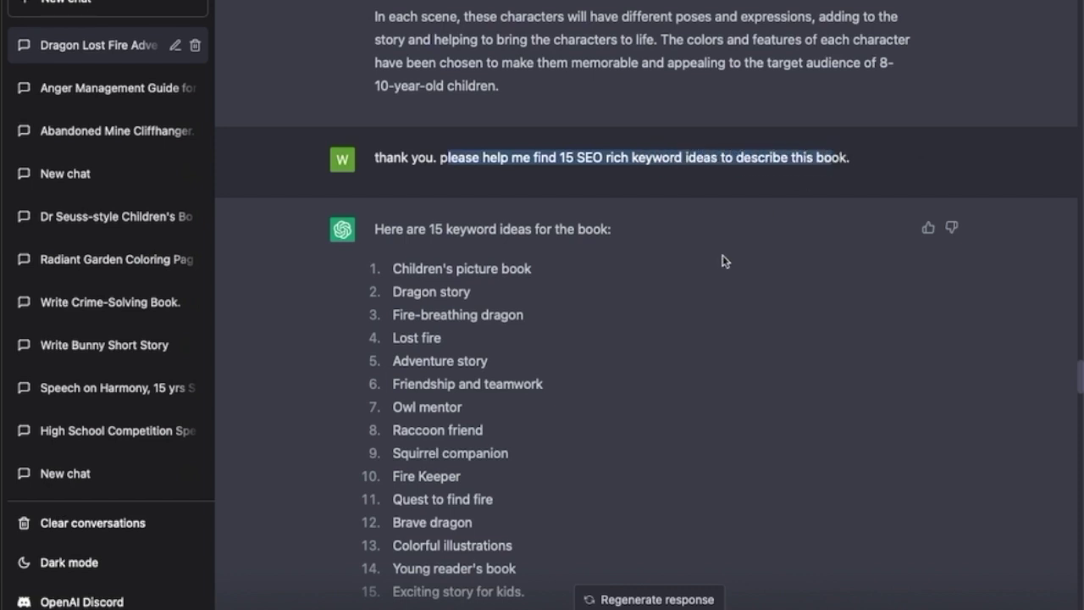
pyautogui.scroll(-1, 682, 301)
pyautogui.scroll(-2, 445, 84)
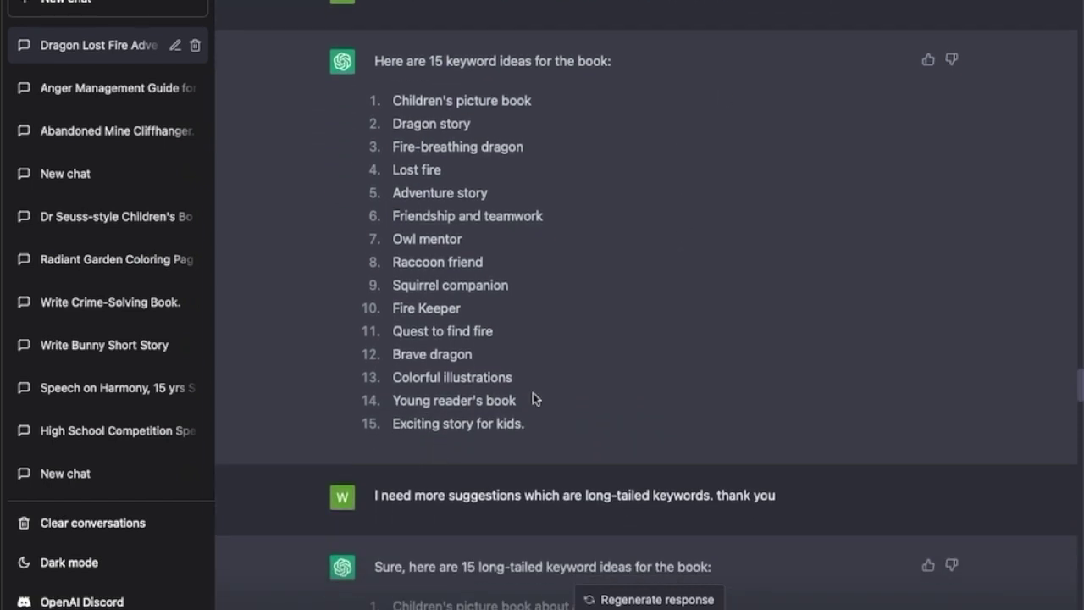
pyautogui.scroll(-1, 585, 385)
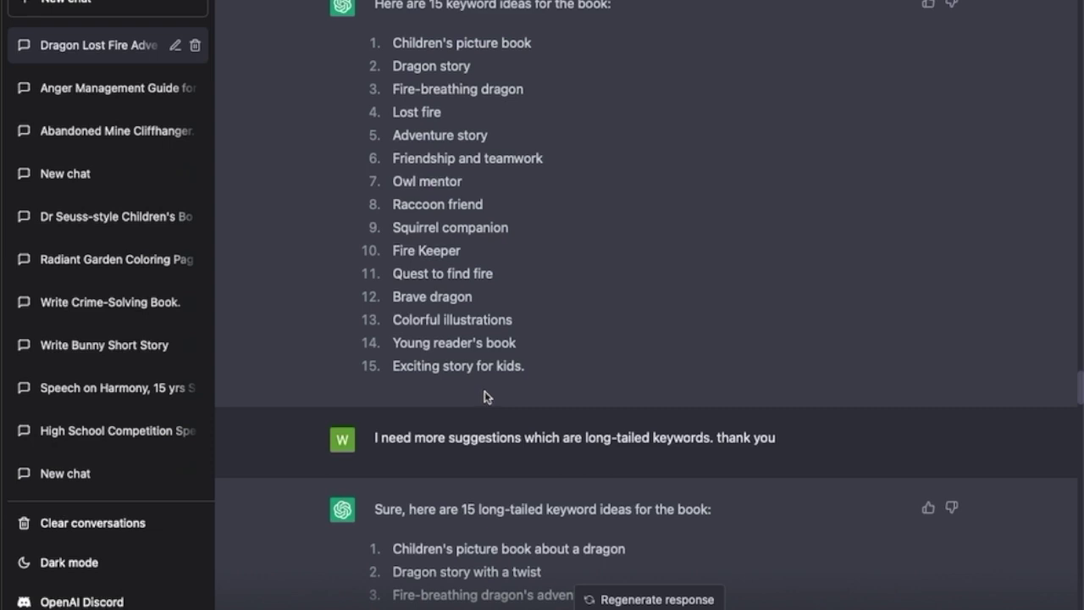
pyautogui.scroll(-1, 487, 395)
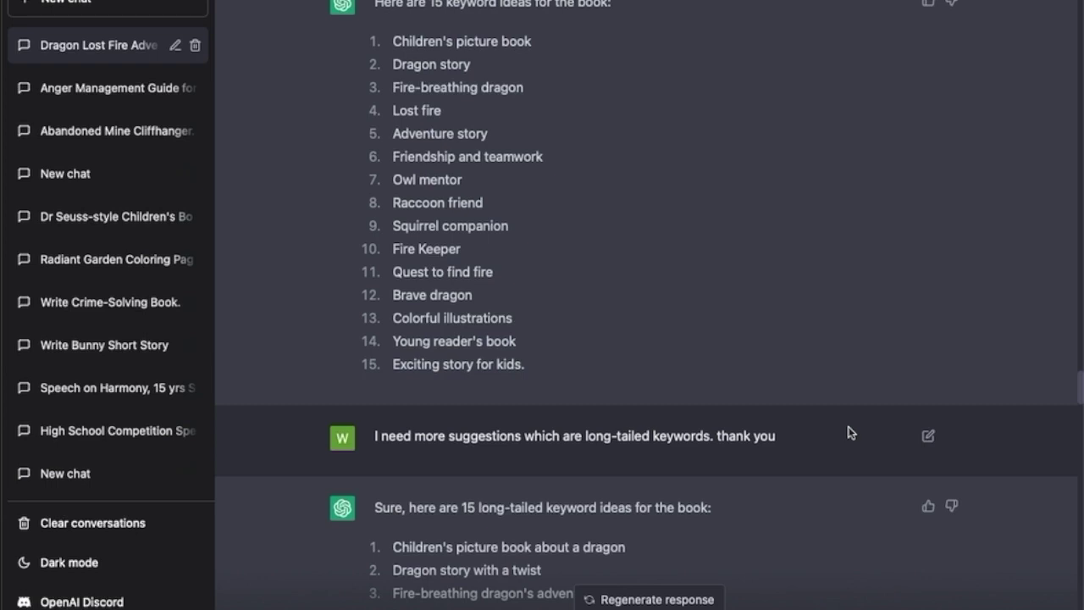
# - Highlight "long-tailed keywords" in the follow-up prompt and read the long-tailed keyword ideas for the book
pyautogui.scroll(-3, 851, 433)
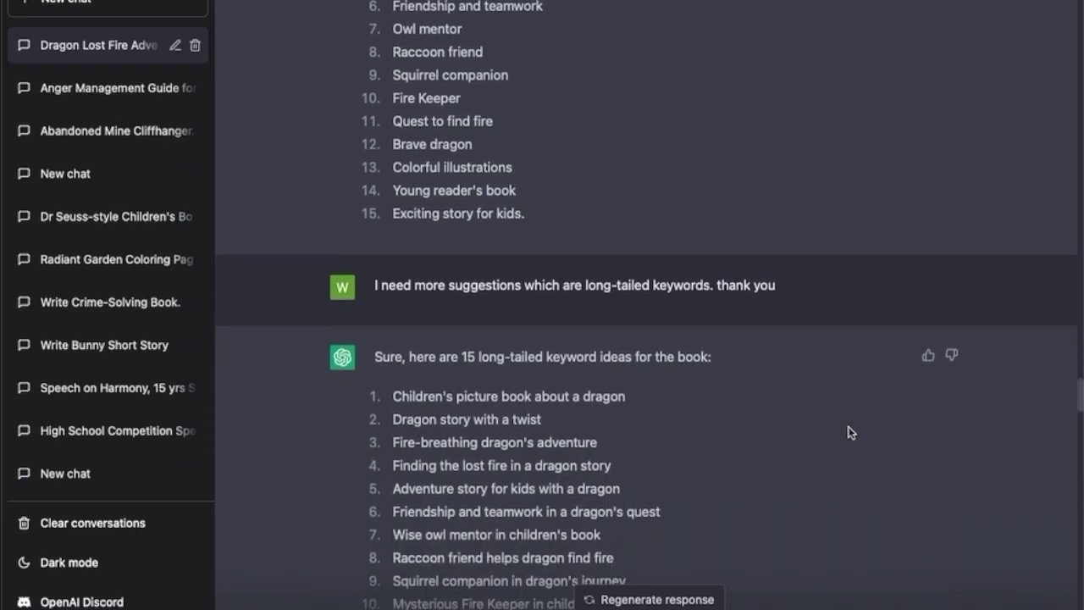
pyautogui.scroll(-2, 847, 430)
pyautogui.moveTo(586, 214); pyautogui.dragTo(720, 216)
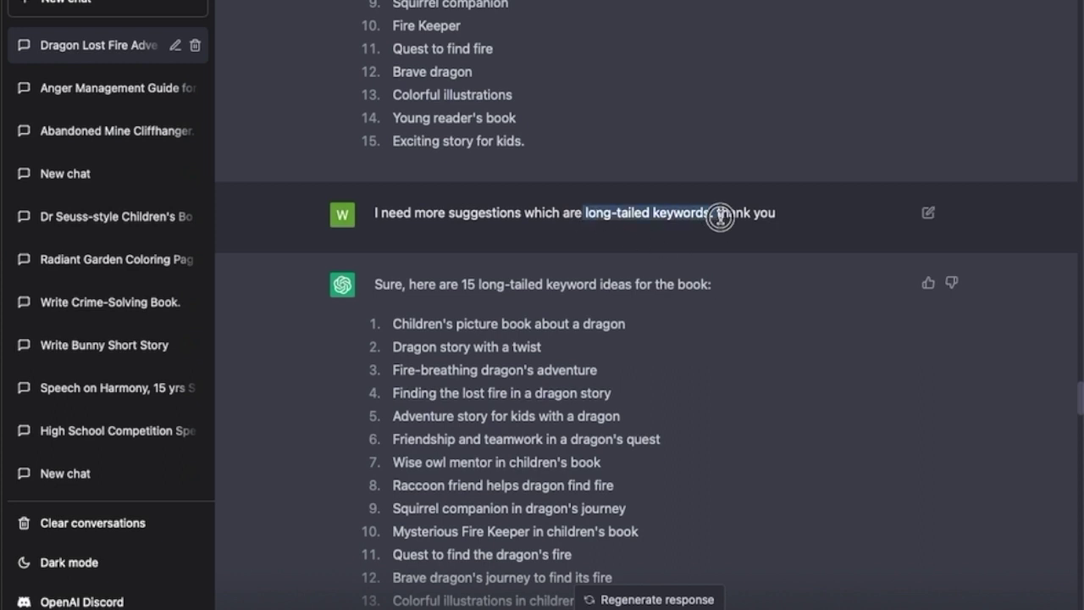
pyautogui.scroll(-5, 787, 288)
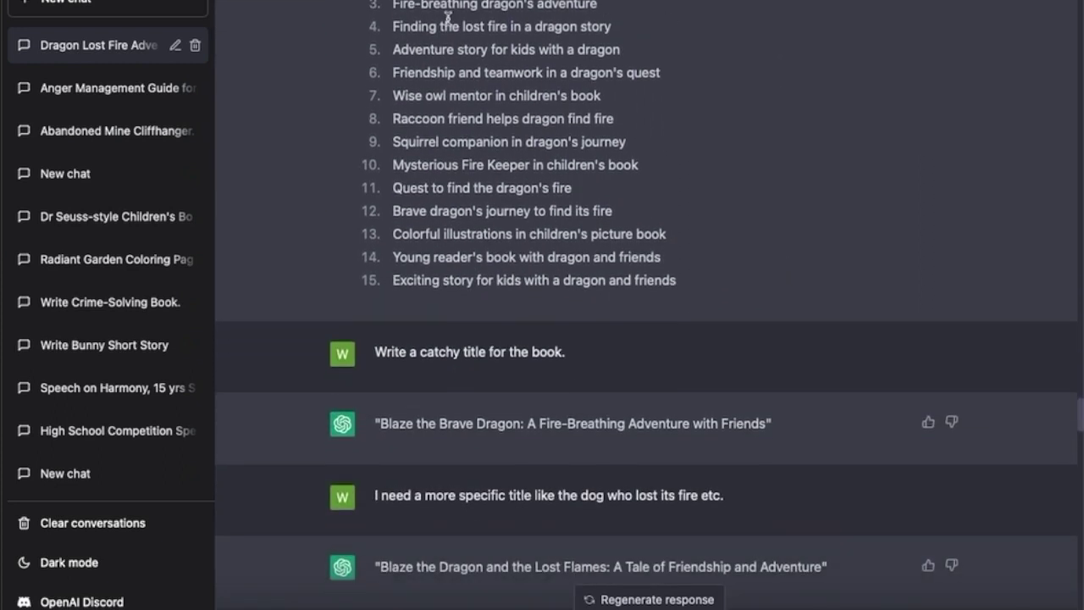
pyautogui.scroll(3, 707, 205)
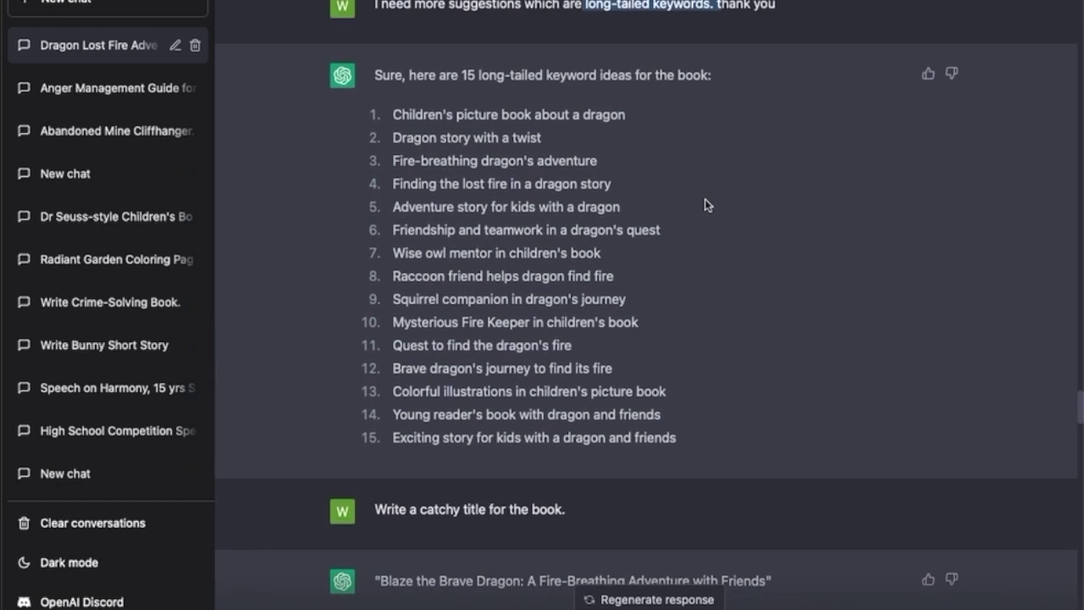
# - Highlight the prompt "Write a catchy title for the book." and review the title suggestions, including the options without the friends
pyautogui.scroll(-4, 707, 204)
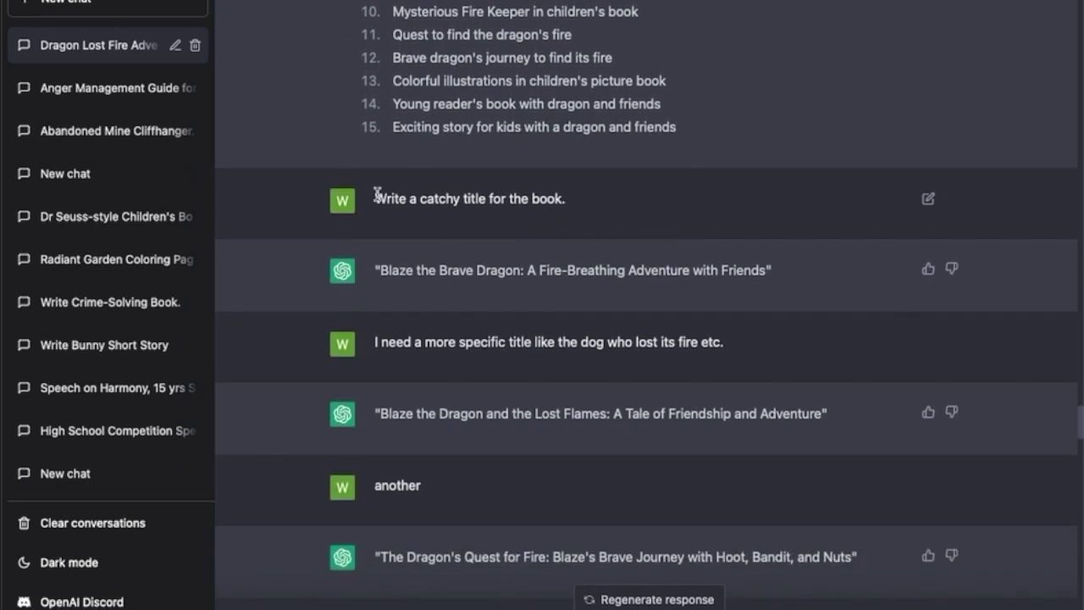
pyautogui.moveTo(378, 197); pyautogui.dragTo(597, 201)
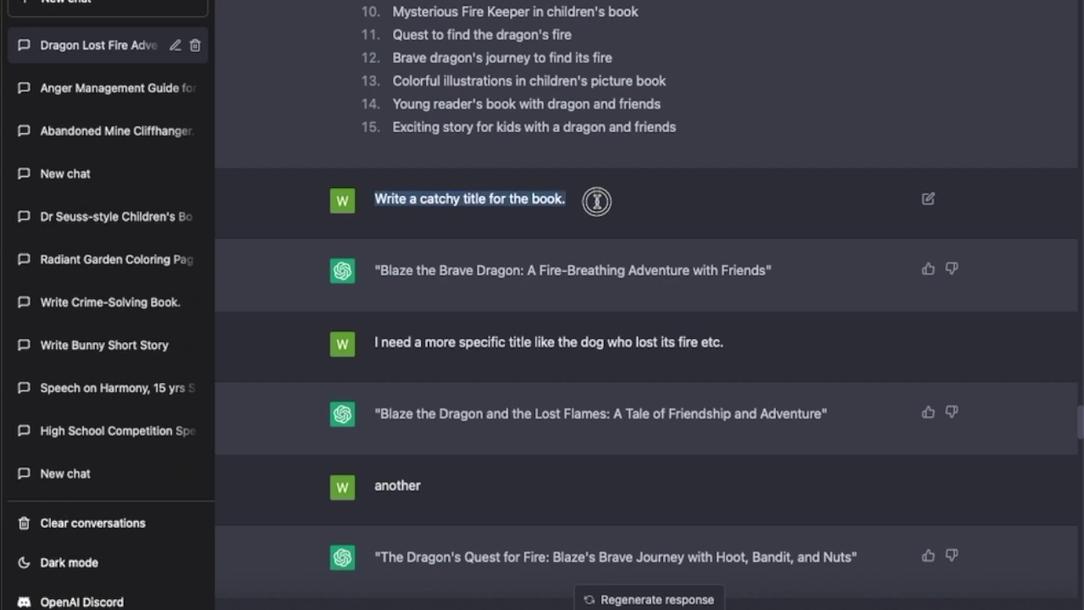
pyautogui.click(653, 209)
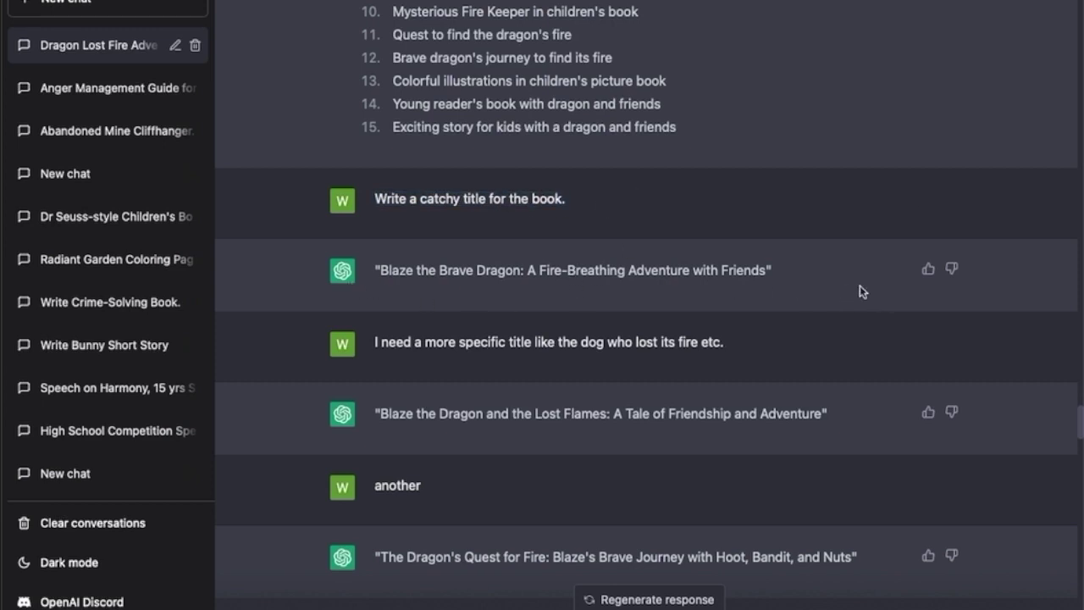
pyautogui.press('Return')
pyautogui.moveTo(382, 281); pyautogui.dragTo(547, 283)
pyautogui.click(785, 302)
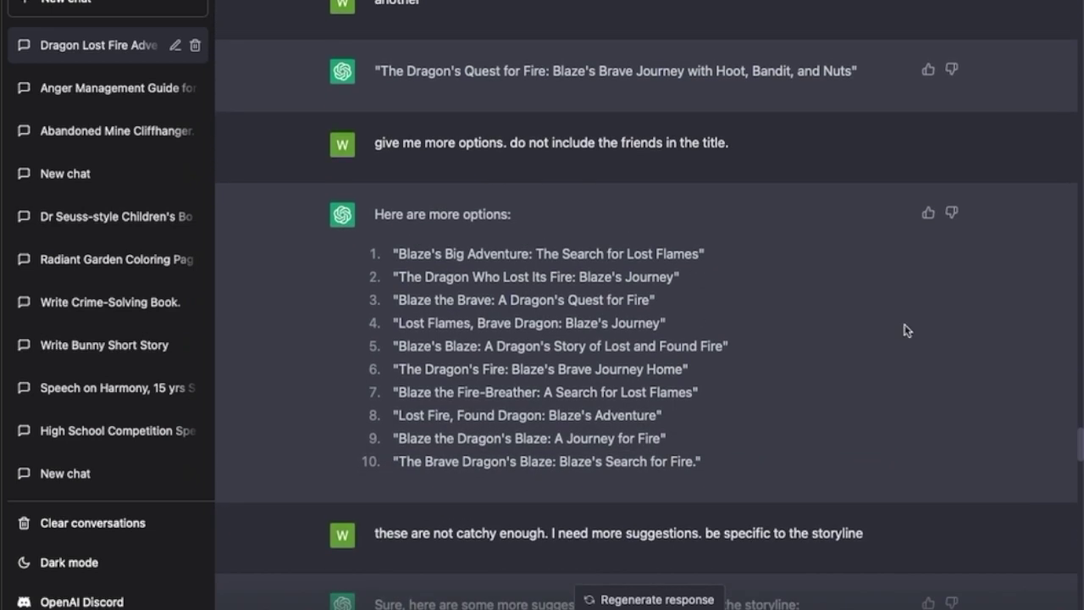
# - Highlight the prompt asking for catchier titles specific to the storyline and read the new title suggestions
pyautogui.scroll(-4, 880, 342)
pyautogui.moveTo(378, 369); pyautogui.dragTo(871, 373)
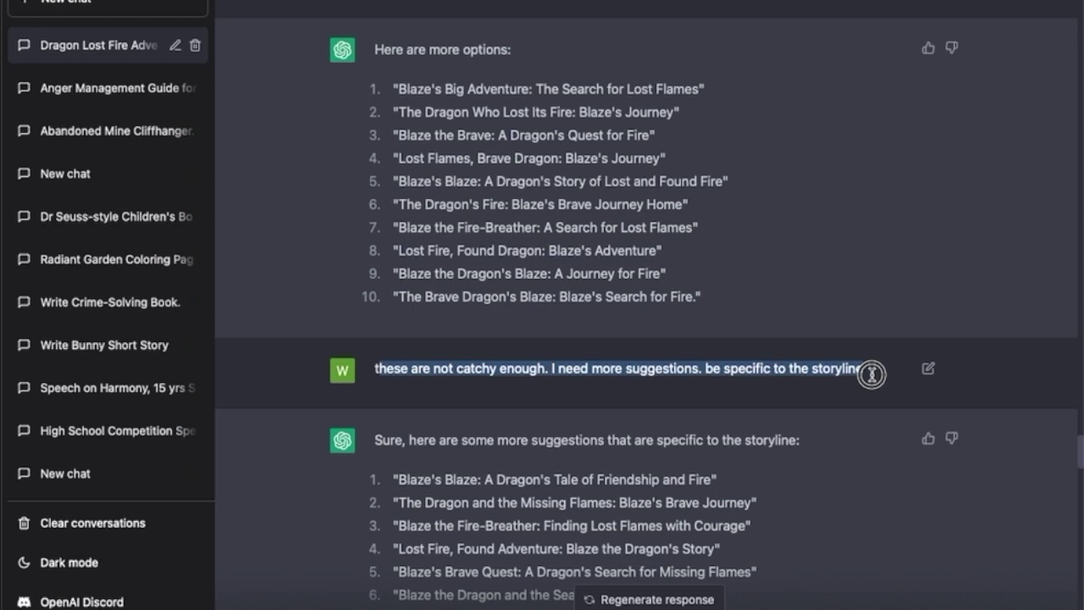
pyautogui.scroll(-6, 860, 394)
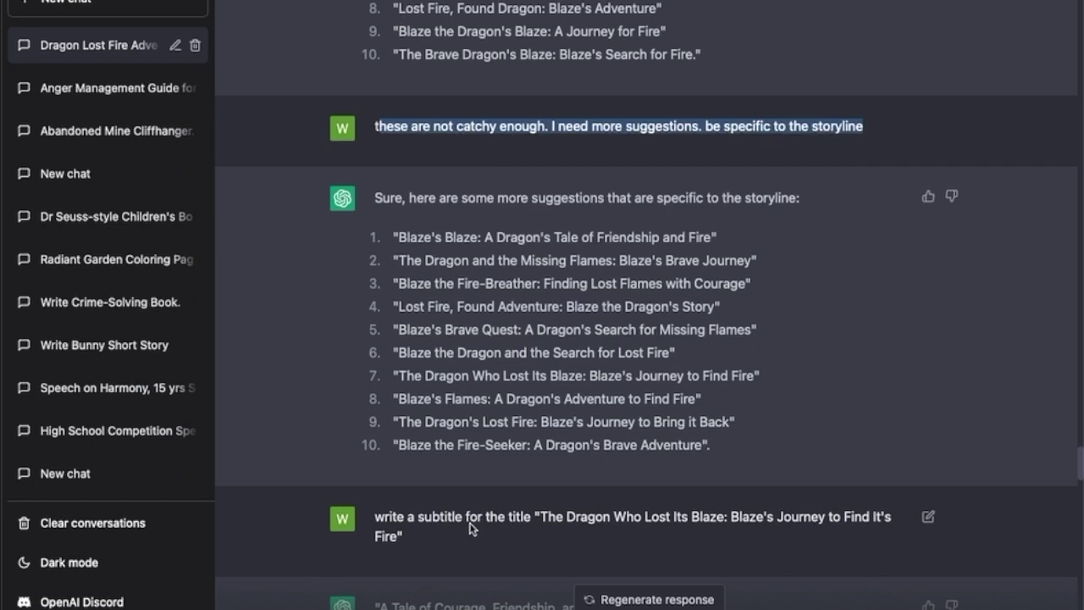
# - Highlight the chosen title in the subtitle prompt and read the subtitle suggestions, including the list of more options
pyautogui.moveTo(541, 515); pyautogui.dragTo(895, 518)
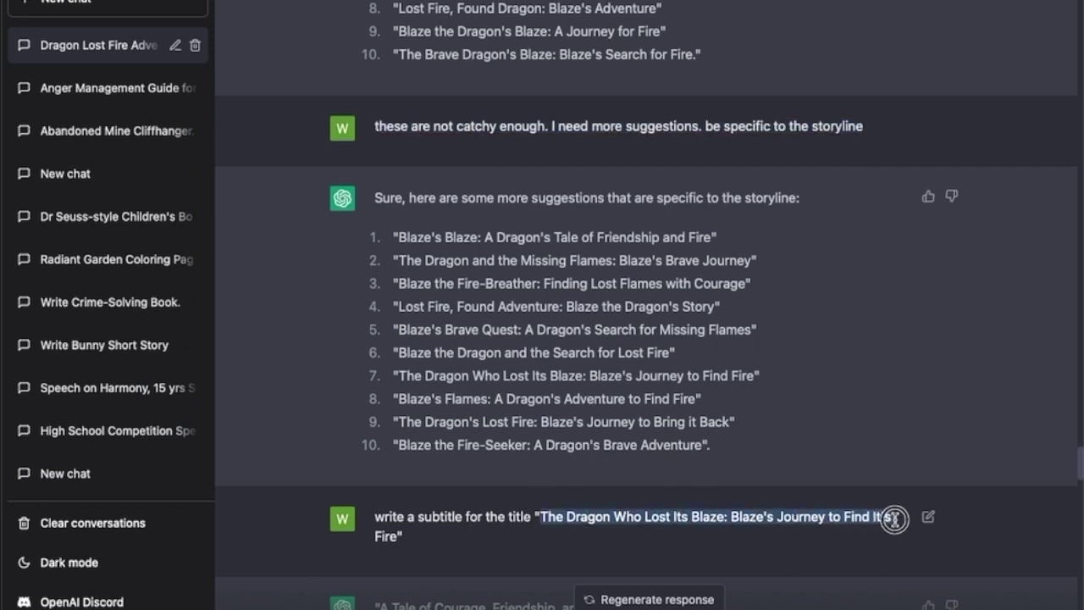
pyautogui.scroll(-3, 787, 518)
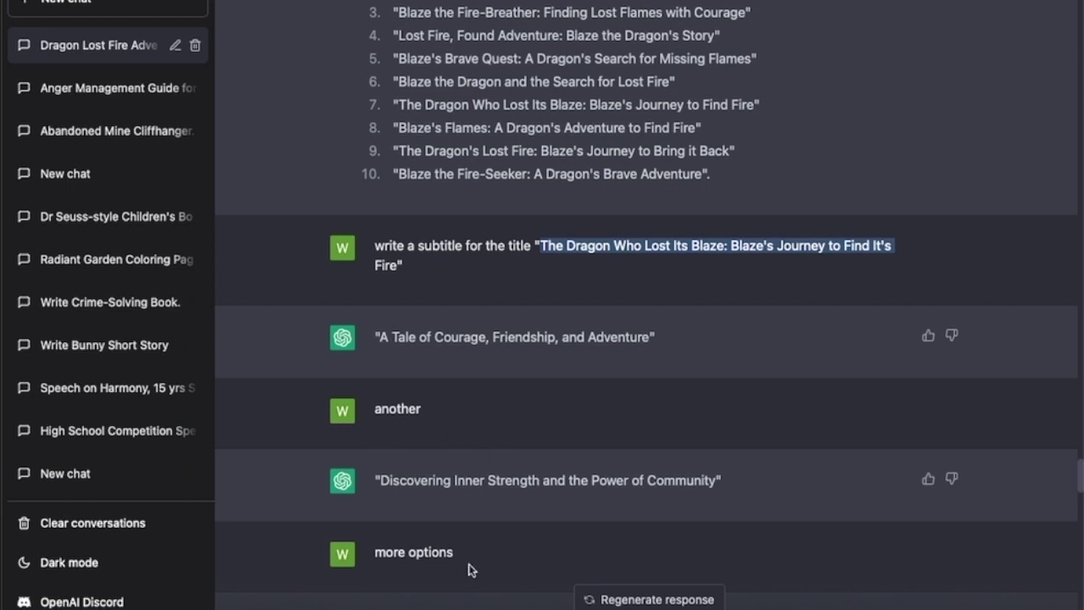
pyautogui.scroll(-5, 465, 532)
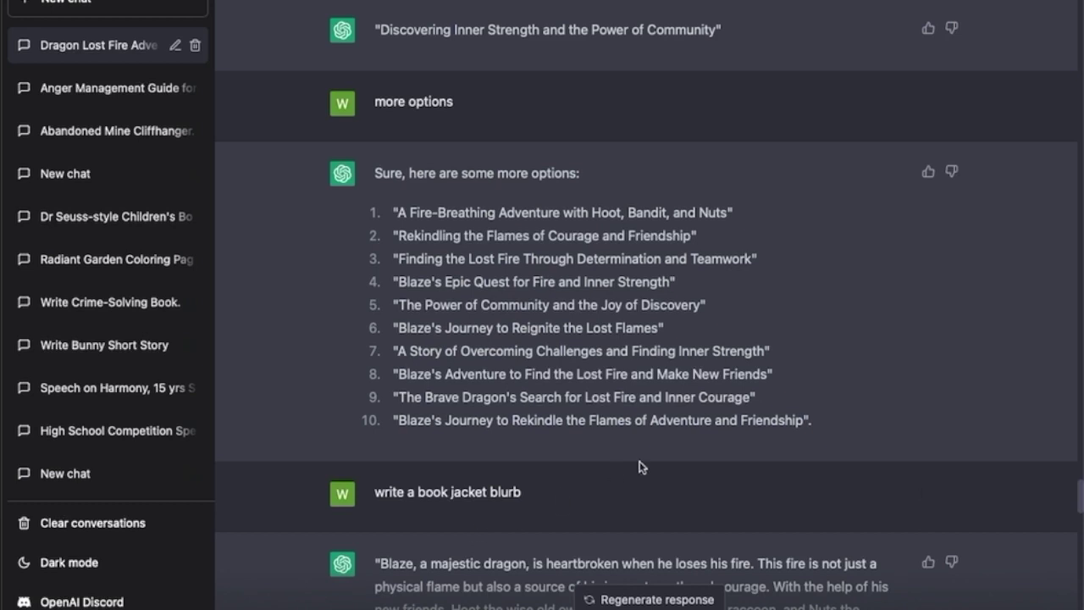
# - Read the book jacket blurb, highlight the "amazing!" message and the reply to it, then clear the selection
pyautogui.scroll(-2, 643, 465)
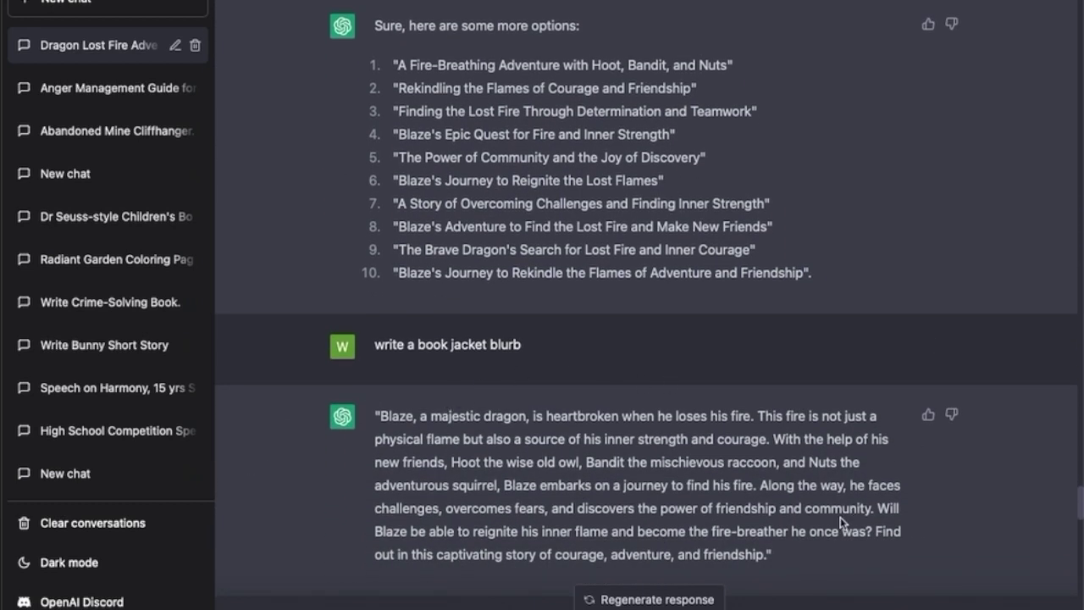
pyautogui.scroll(-4, 851, 517)
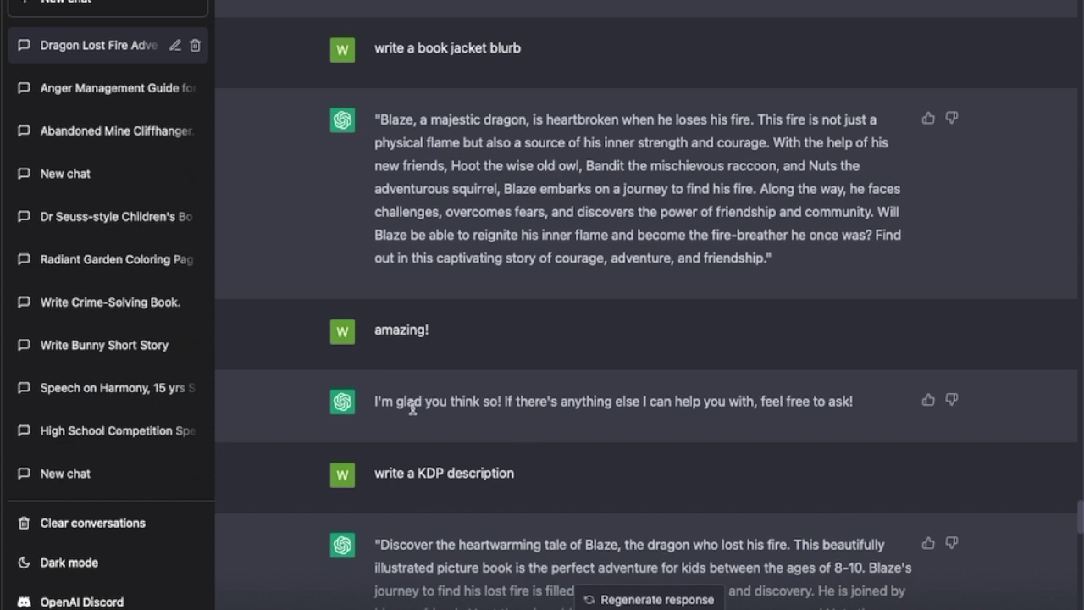
pyautogui.tripleClick(407, 330)
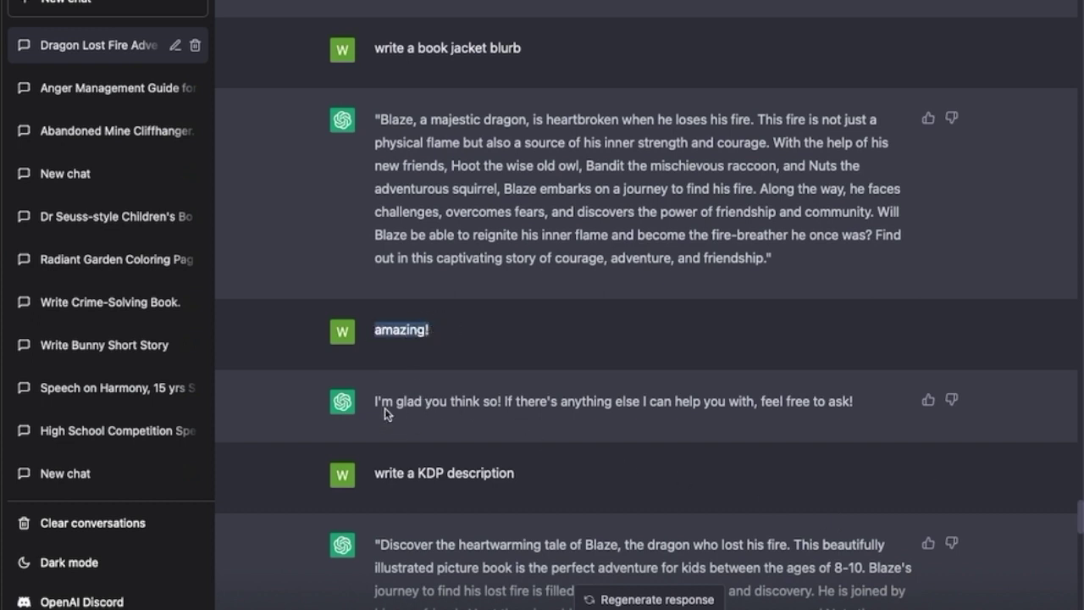
pyautogui.moveTo(375, 400); pyautogui.dragTo(856, 410)
pyautogui.click(739, 479)
# - Review the prompt "write a KDP description" and read the full description of the book
pyautogui.scroll(-5, 471, 288)
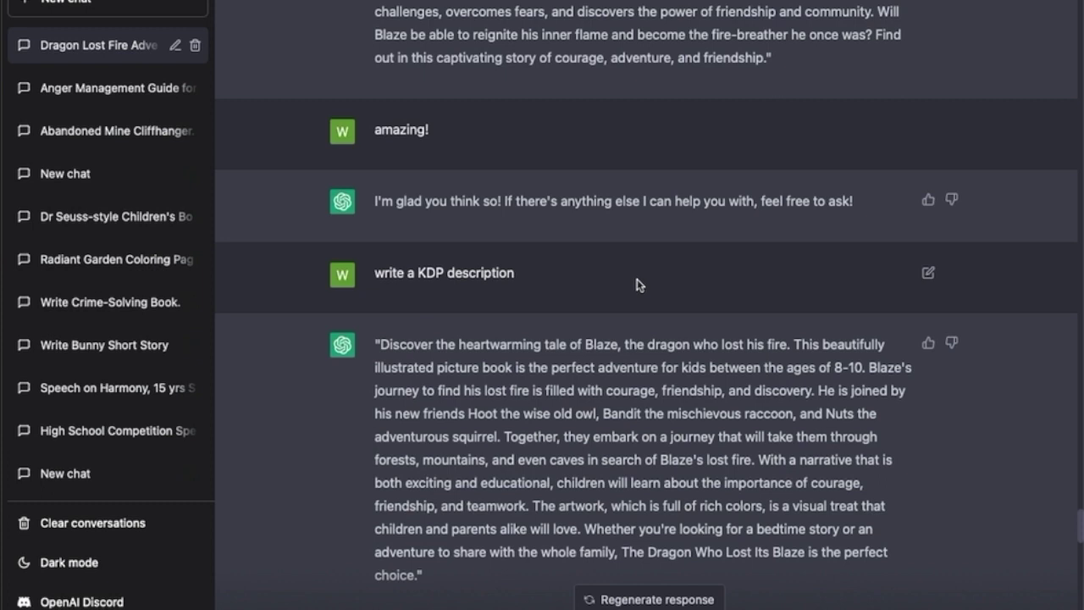
pyautogui.scroll(-3, 588, 436)
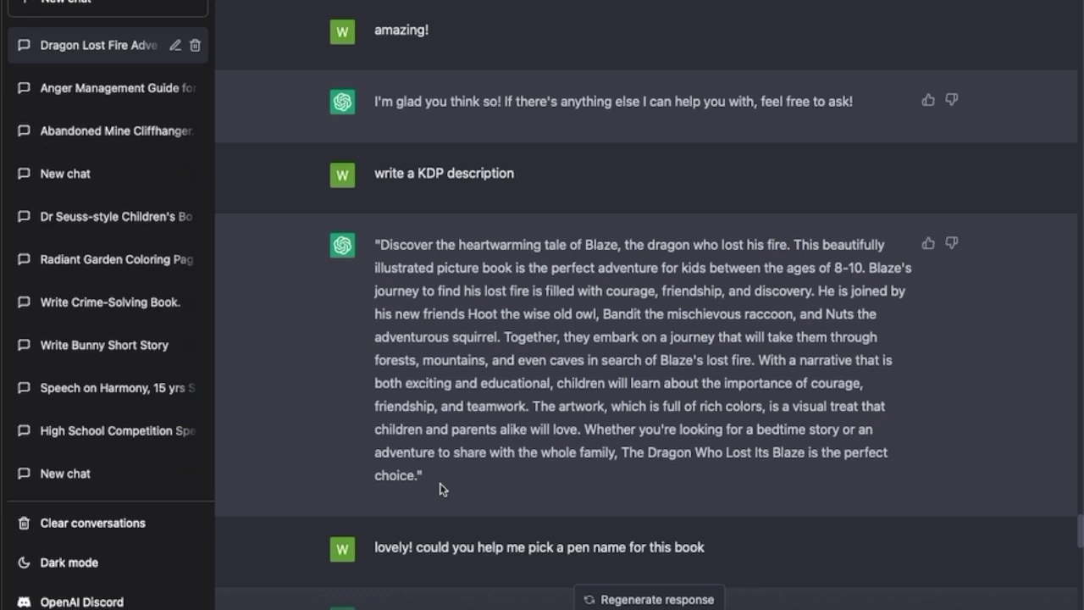
pyautogui.scroll(-3, 441, 489)
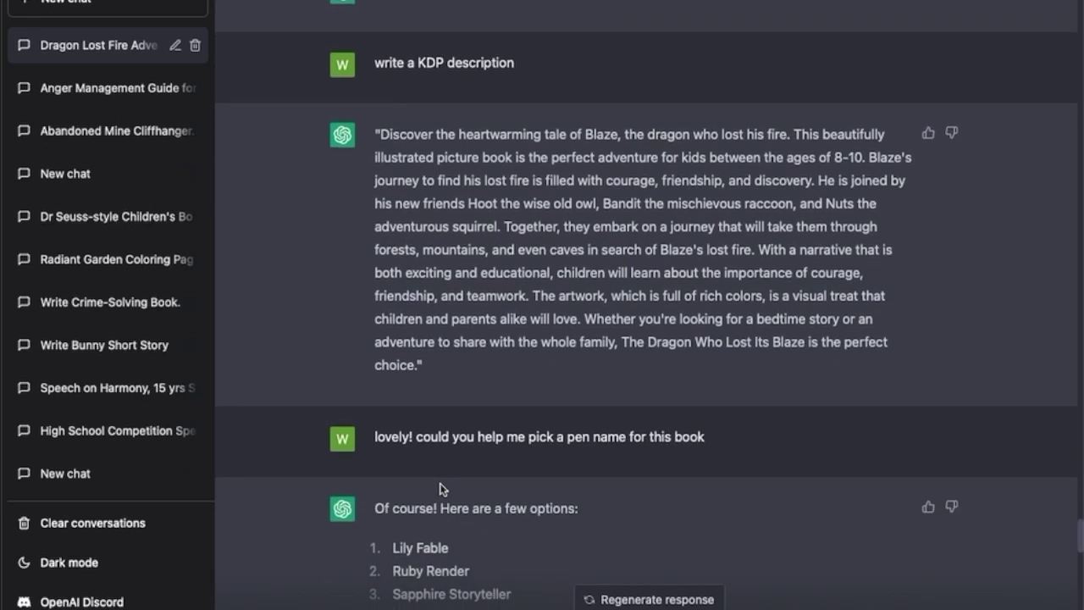
# - Highlight "pick a pen name for this book" in the prompt and read the suggested pen names
pyautogui.scroll(-4, 607, 489)
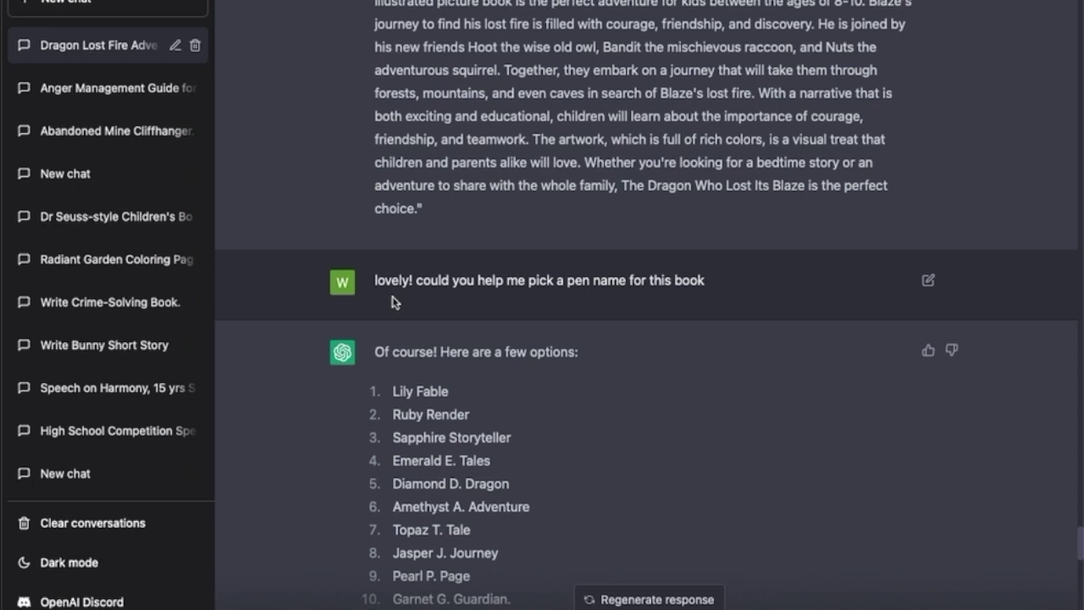
pyautogui.scroll(-2, 585, 429)
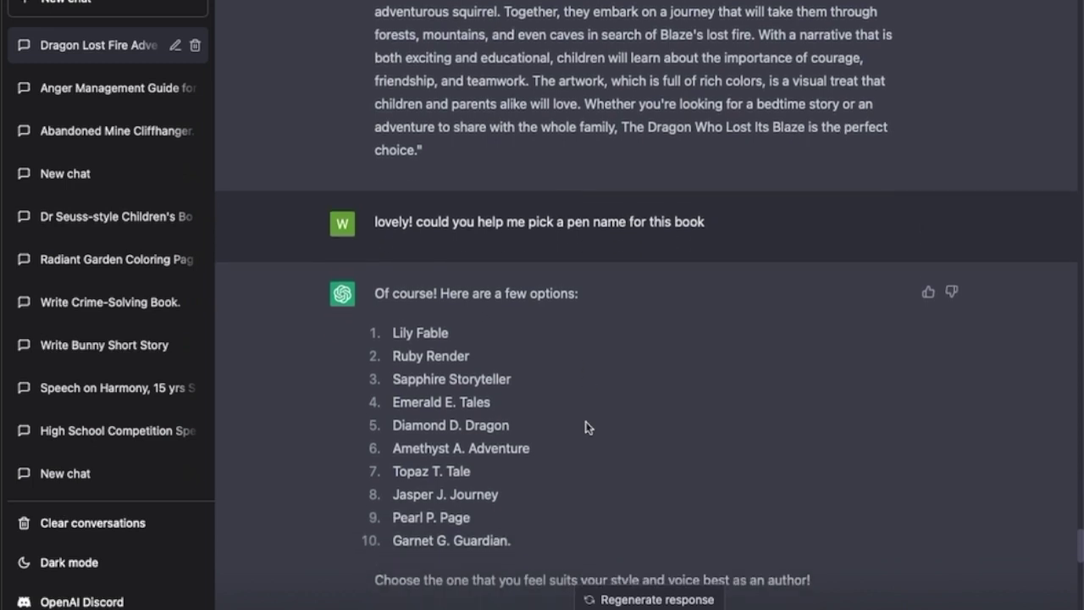
pyautogui.moveTo(532, 196); pyautogui.dragTo(708, 195)
pyautogui.scroll(-2, 663, 341)
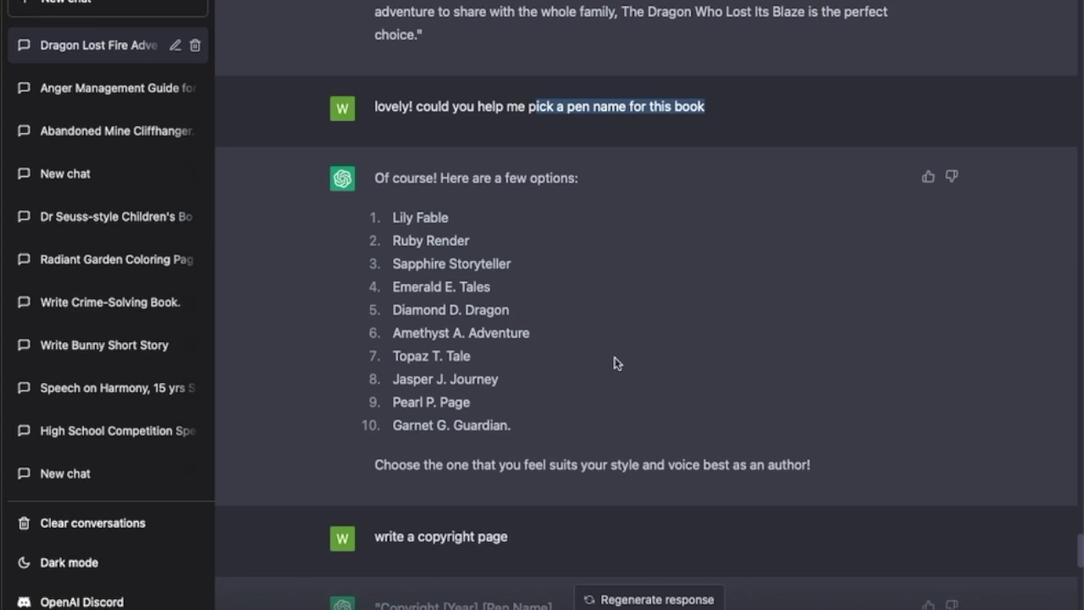
# - Review the prompt "write a copyright page" and read the copyright text with its ISBN, publisher and pen name placeholders
pyautogui.scroll(-3, 670, 510)
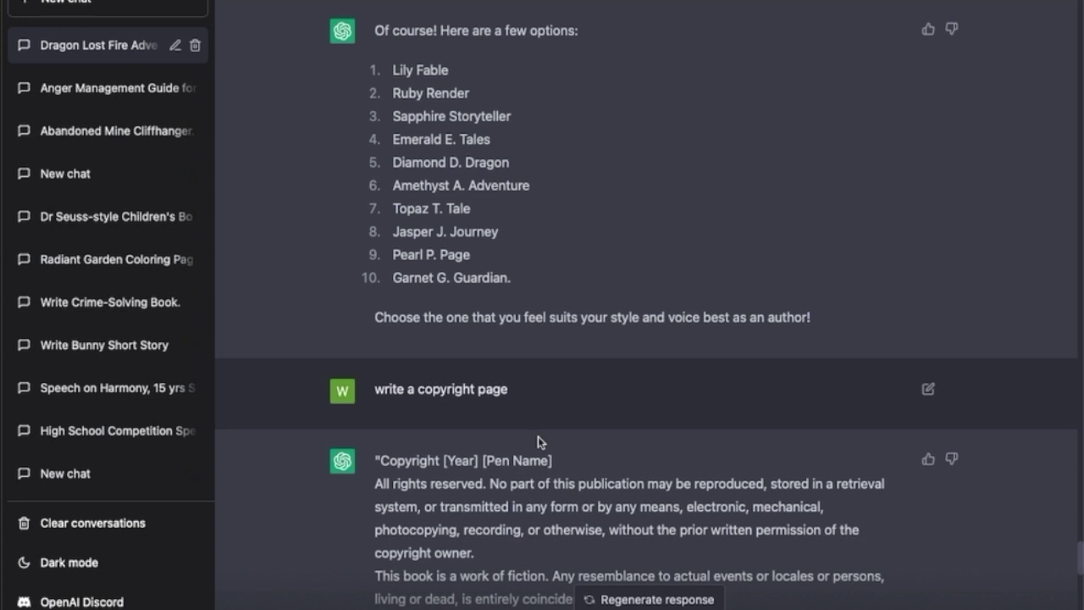
pyautogui.scroll(-3, 525, 423)
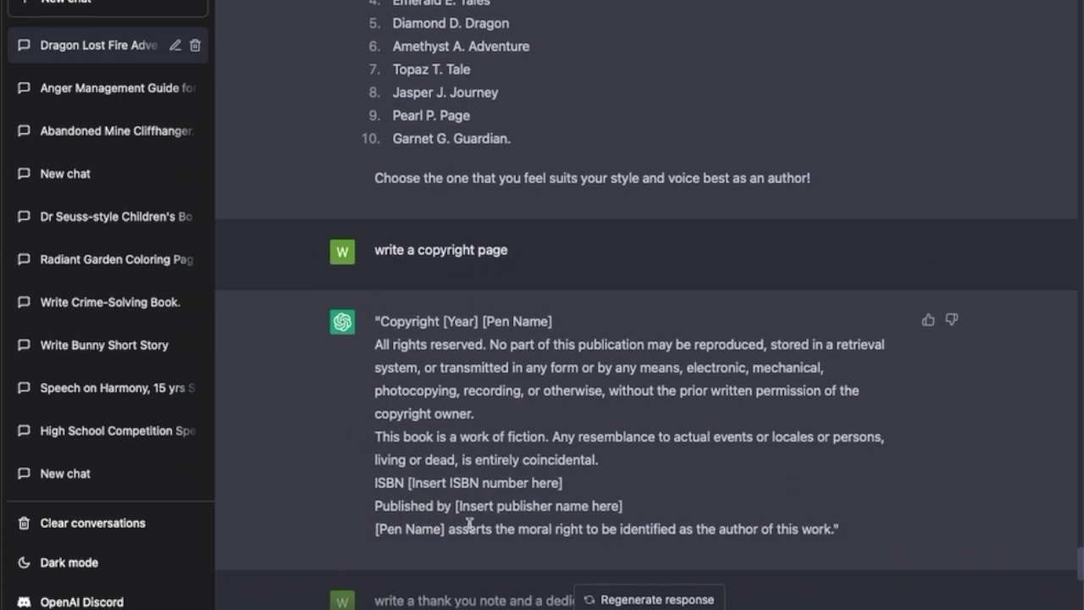
pyautogui.scroll(-3, 760, 479)
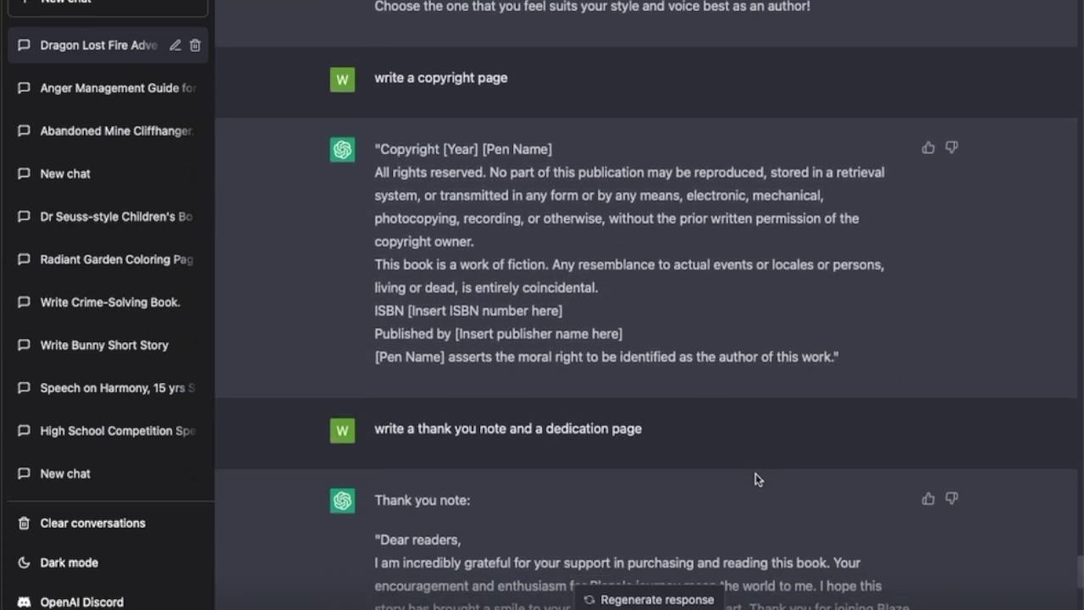
# - Review the prompt "write a thank you note and a dedication page" and read both texts through to the closing thanks
pyautogui.scroll(-2, 739, 478)
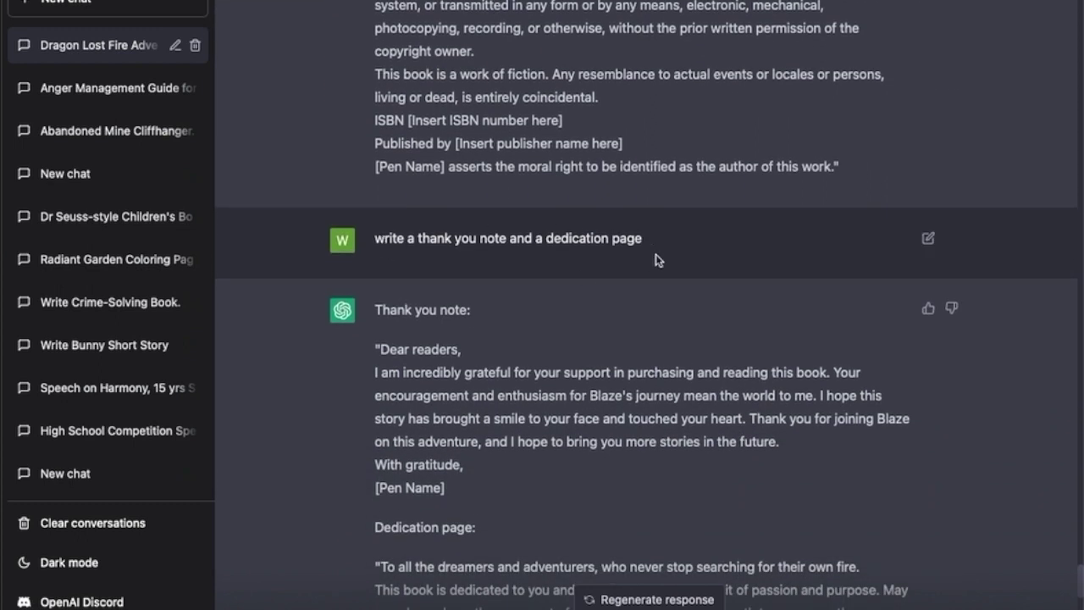
pyautogui.scroll(-4, 595, 384)
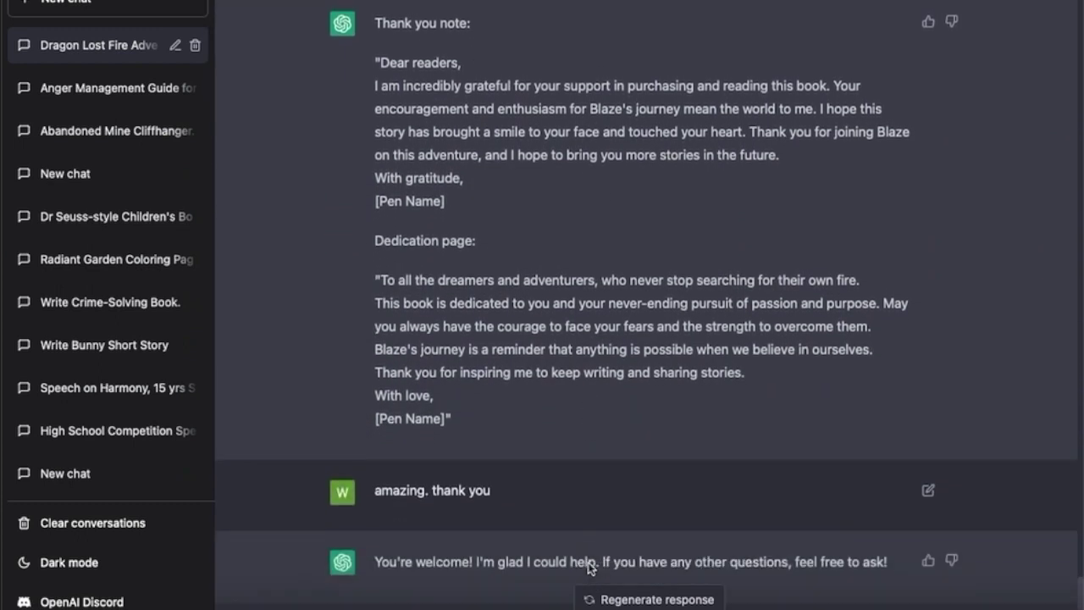
pyautogui.scroll(-2, 589, 567)
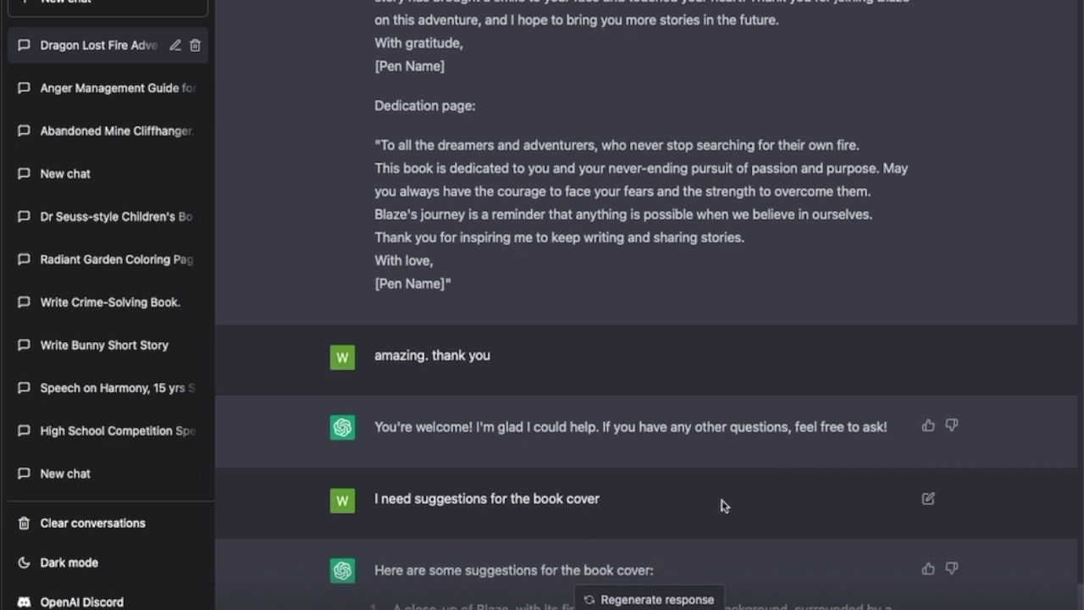
# - Highlight the prompt "I need suggestions for the book cover" and read the list of cover suggestions
pyautogui.scroll(-1, 722, 506)
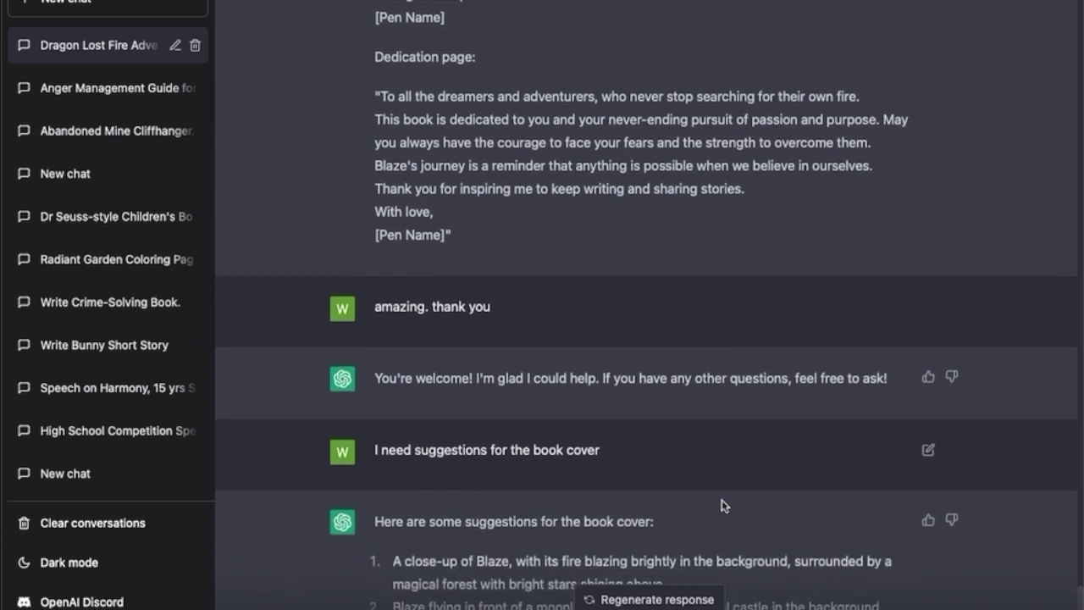
pyautogui.moveTo(373, 439); pyautogui.dragTo(626, 433)
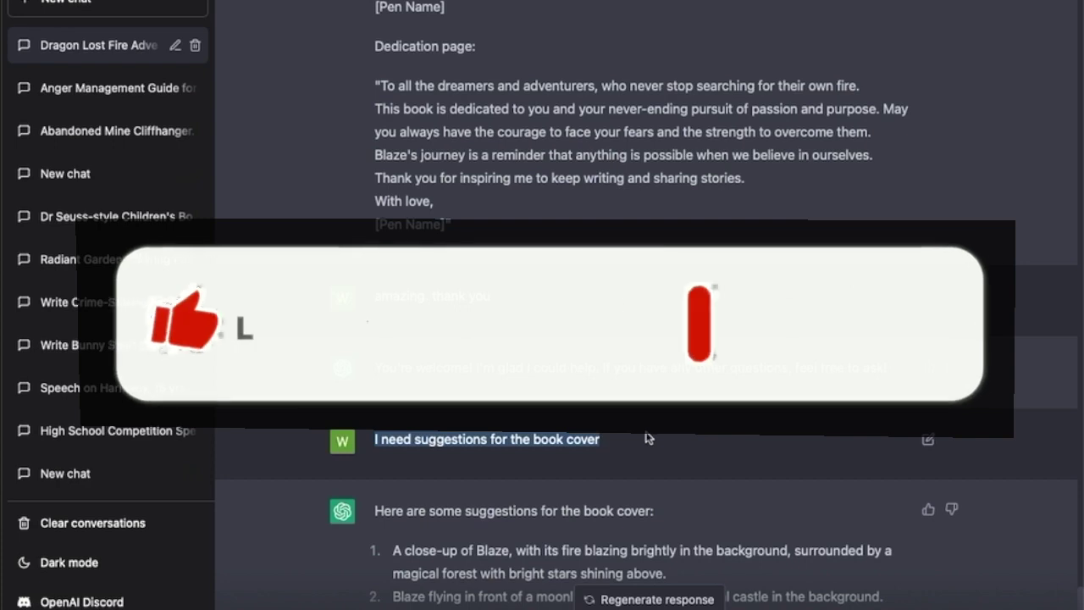
pyautogui.scroll(-5, 593, 455)
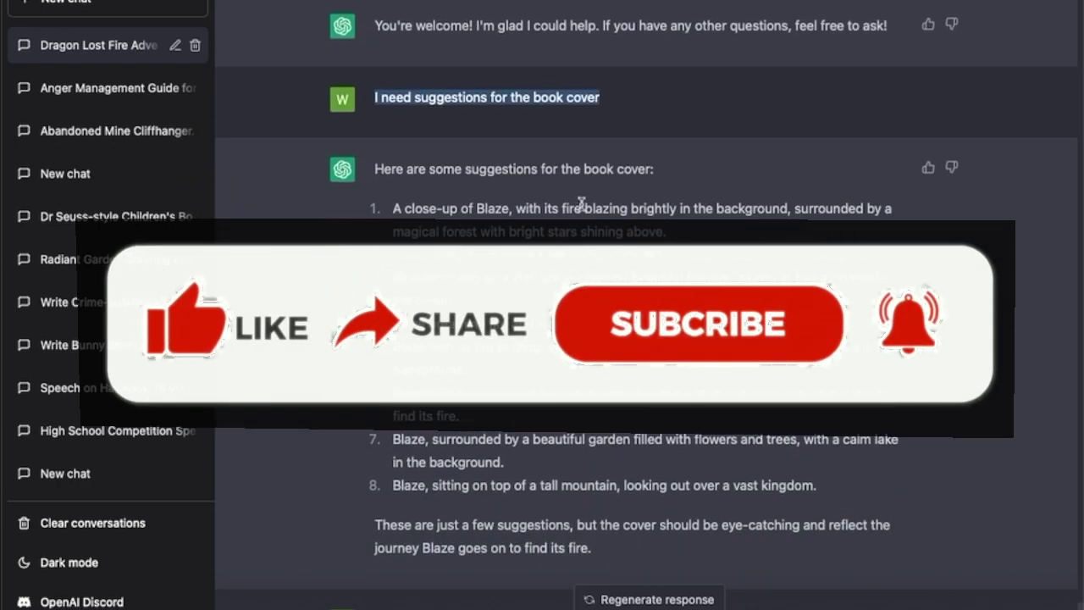
# - Review the prompt asking for a cover that shows Blaze in trouble or sad and read the cover ideas given
pyautogui.scroll(-4, 623, 412)
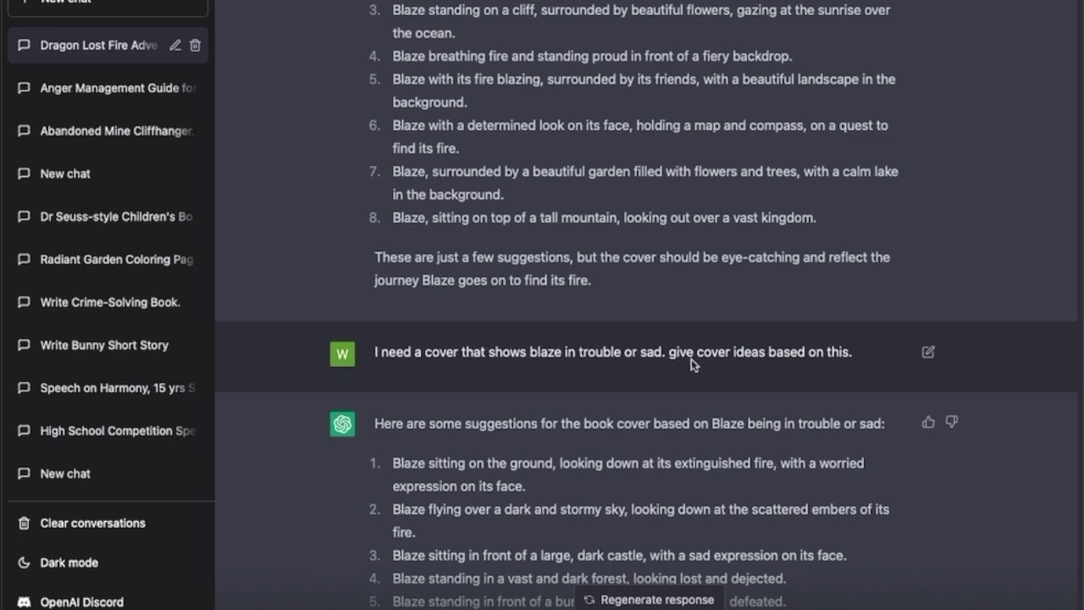
pyautogui.scroll(-2, 542, 339)
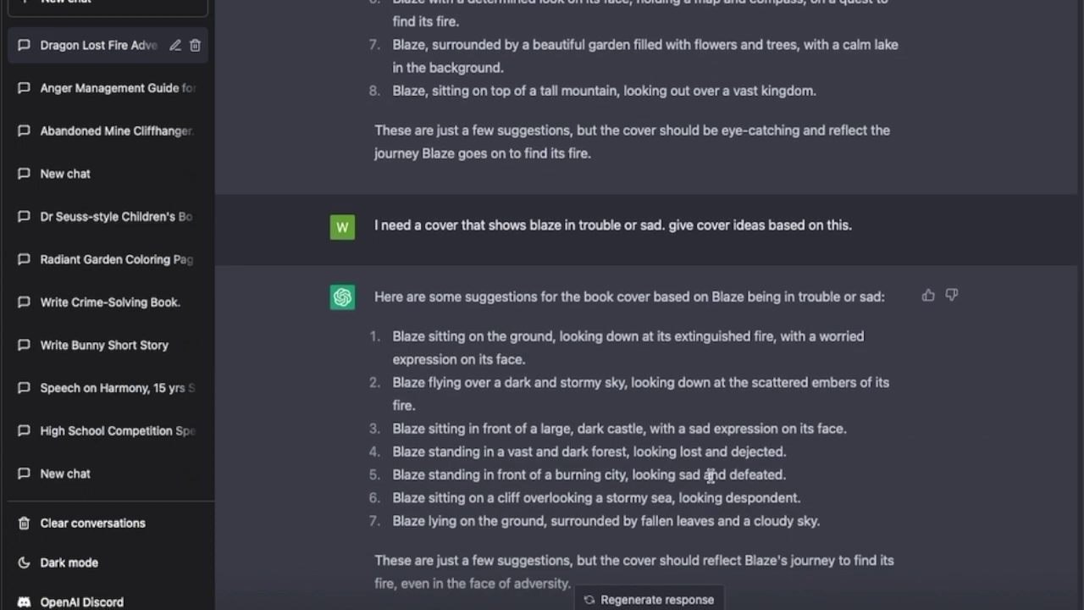
pyautogui.scroll(-3, 515, 549)
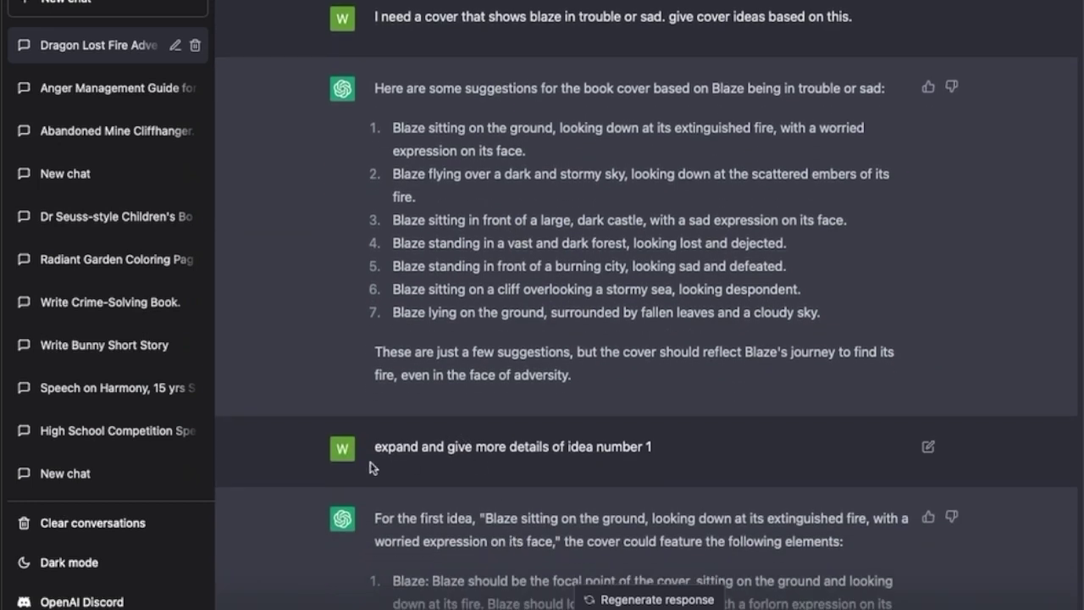
# - Highlight "expand and give more details of idea number 1" and the first cover idea, then read its expanded cover elements
pyautogui.moveTo(376, 447); pyautogui.dragTo(660, 446)
pyautogui.moveTo(393, 127); pyautogui.dragTo(584, 136)
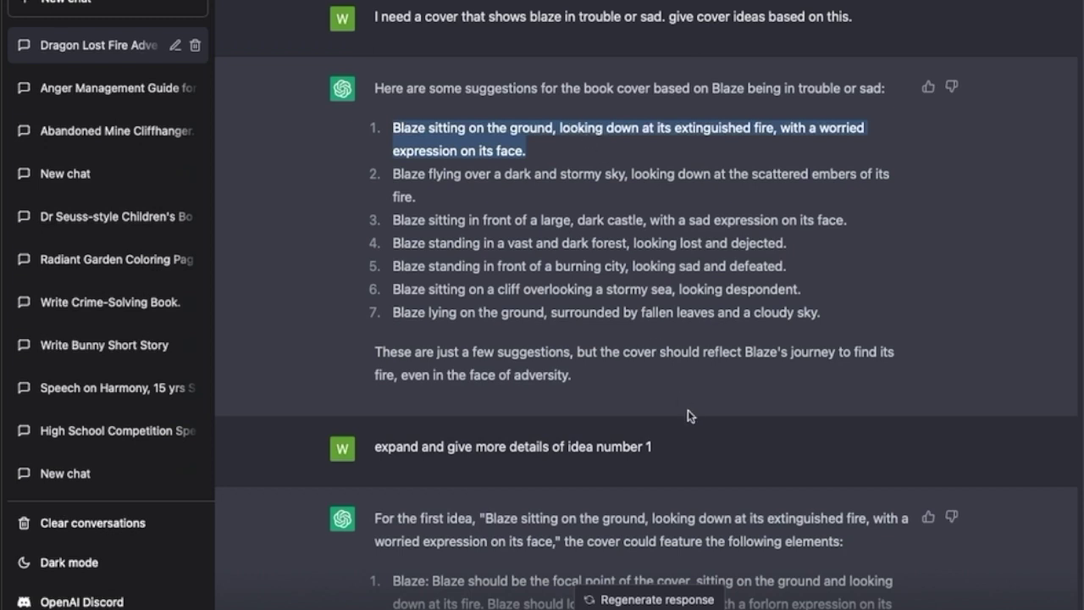
pyautogui.scroll(-4, 688, 410)
pyautogui.scroll(-2, 690, 417)
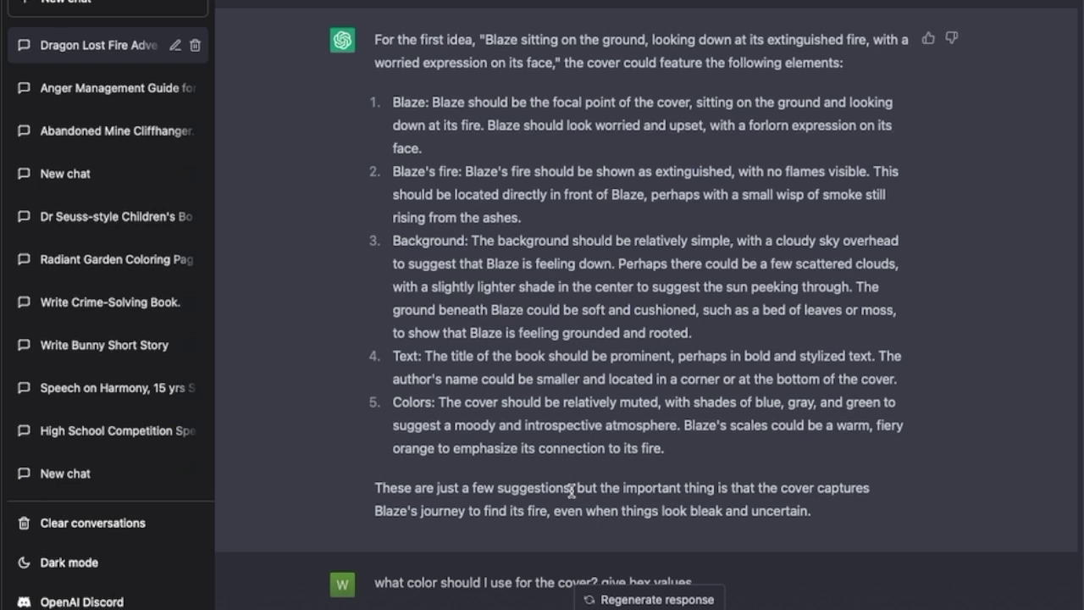
# - Highlight "give hex values" in the cover color prompt and read the suggested hex color codes and closing advice
pyautogui.scroll(-1, 567, 489)
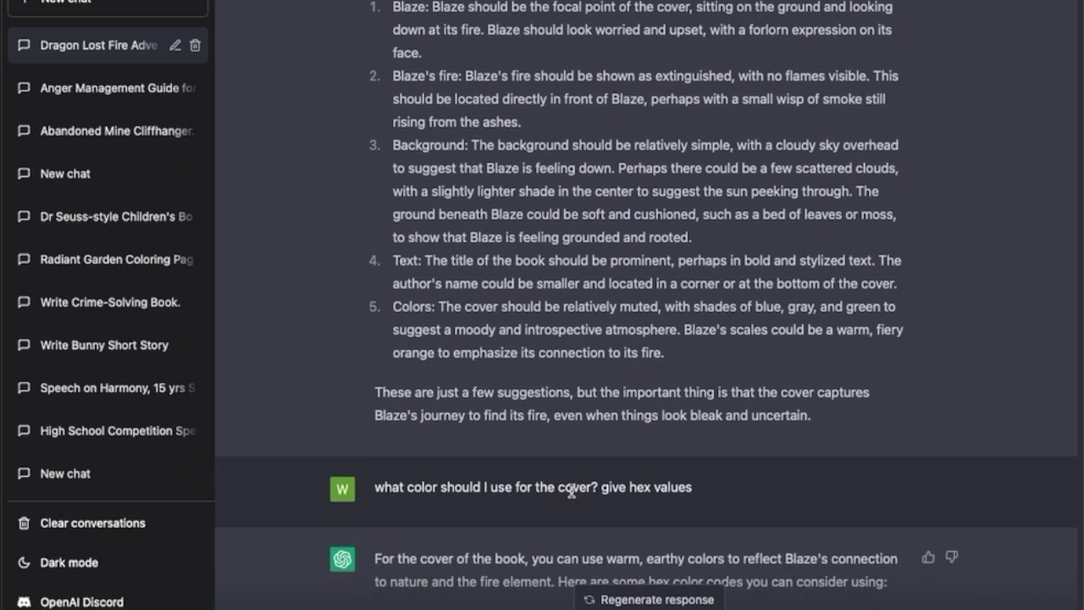
pyautogui.scroll(-3, 555, 513)
pyautogui.moveTo(403, 383); pyautogui.dragTo(705, 375)
pyautogui.scroll(-2, 762, 398)
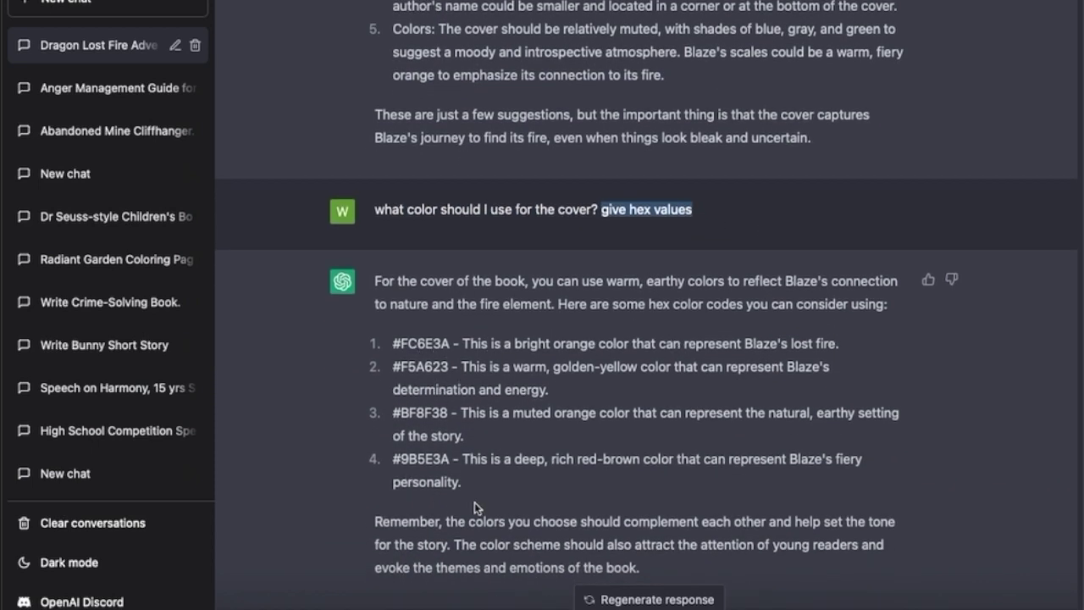
pyautogui.scroll(-1, 595, 472)
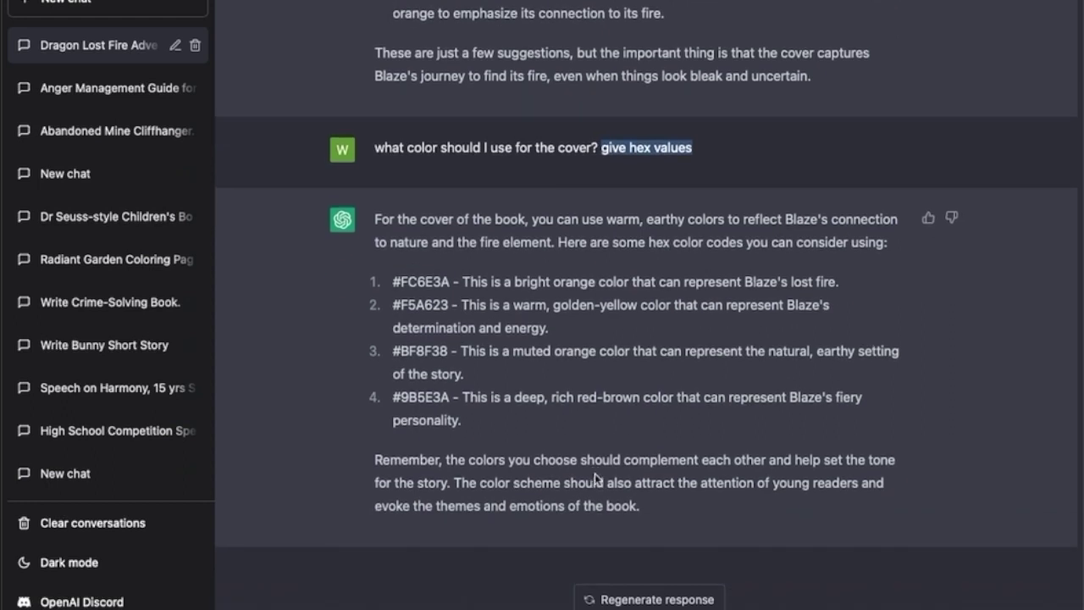